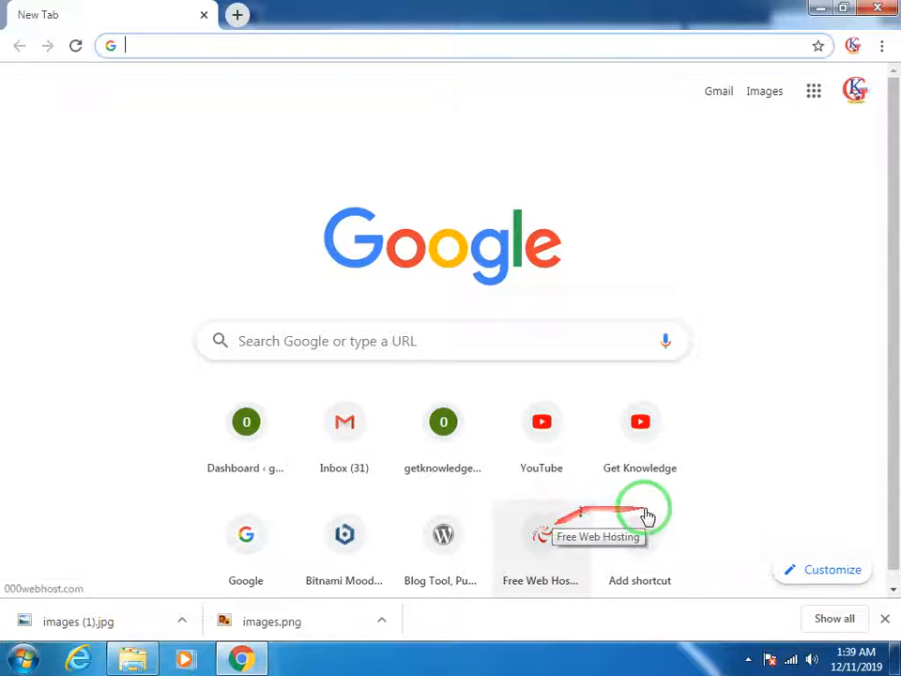
# Open the getknowledgebyyasir2.000webhostapp.com site and go to its MS Word page under Computer Courses
pyautogui.write('get')
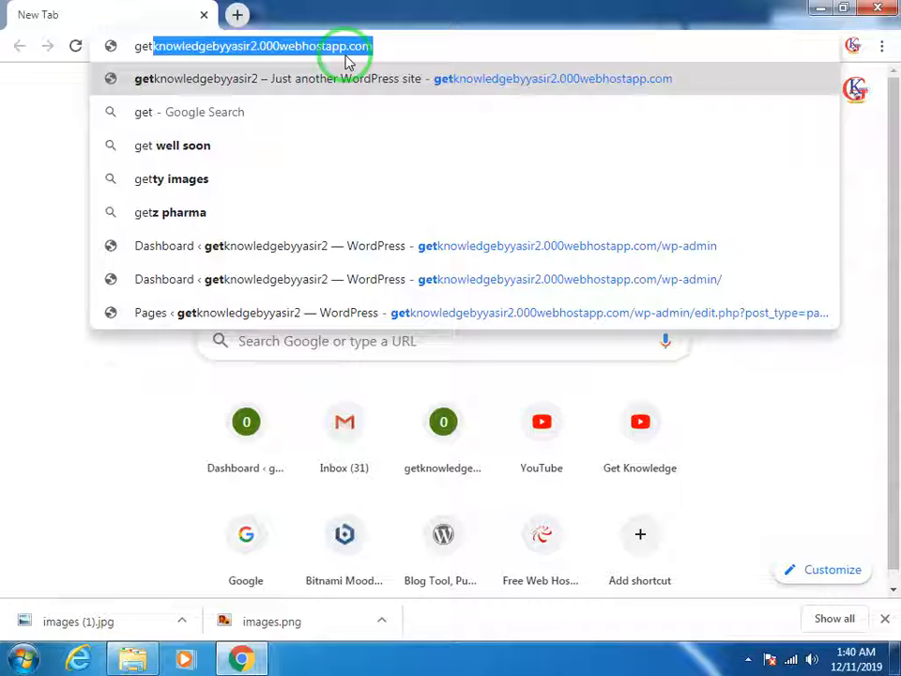
pyautogui.press('Return')
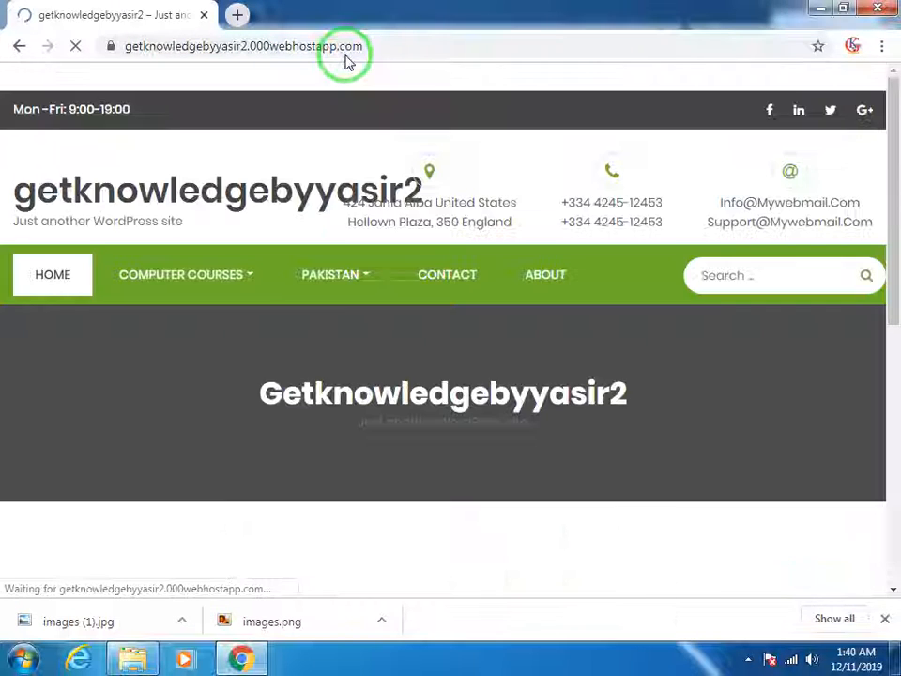
pyautogui.scroll(-5, 319, 354)
pyautogui.scroll(5, 317, 353)
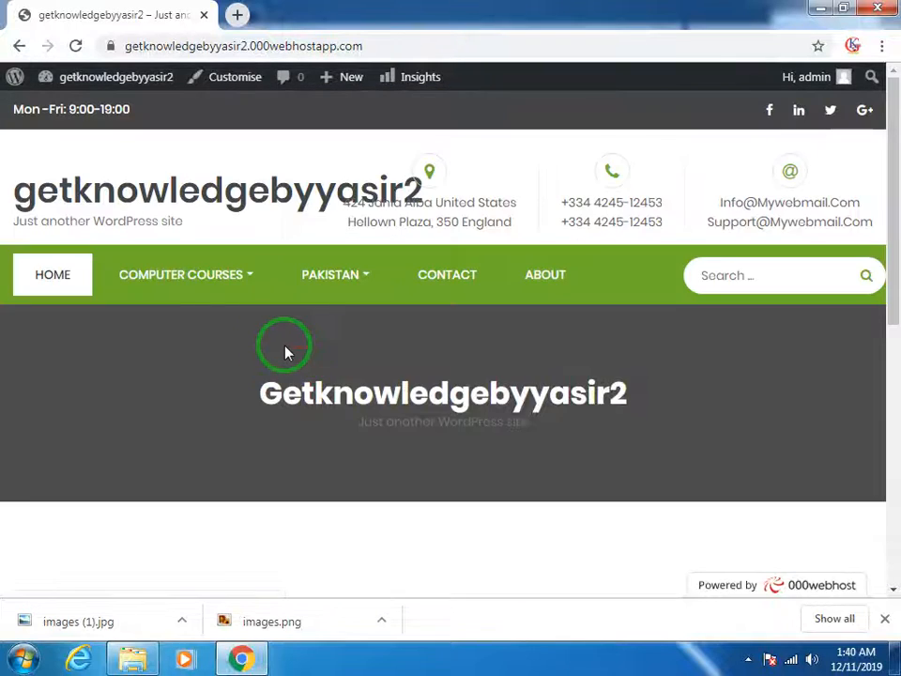
pyautogui.moveTo(192, 287)
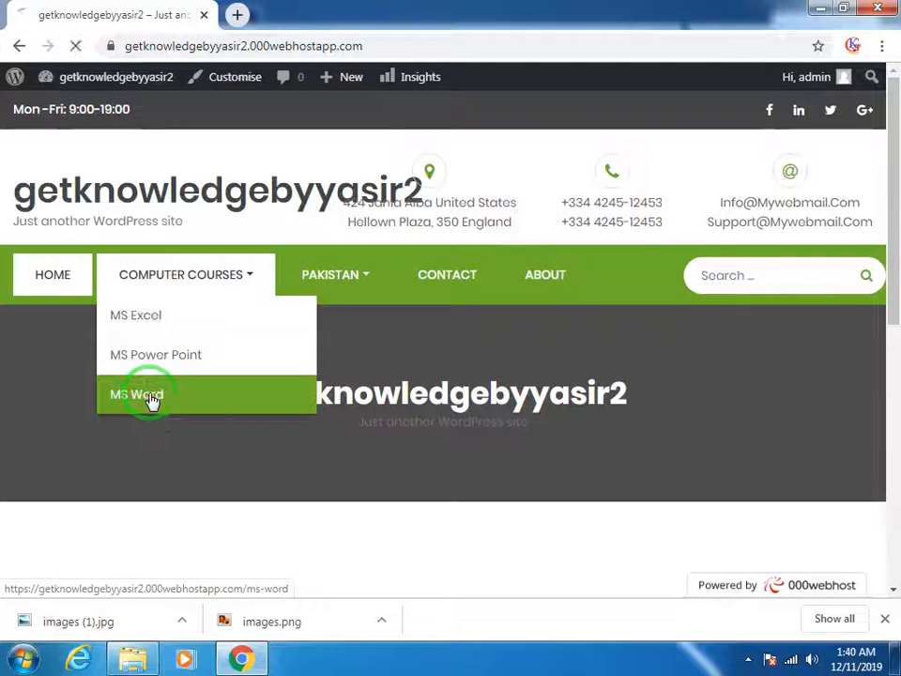
pyautogui.scroll(-8, 150, 402)
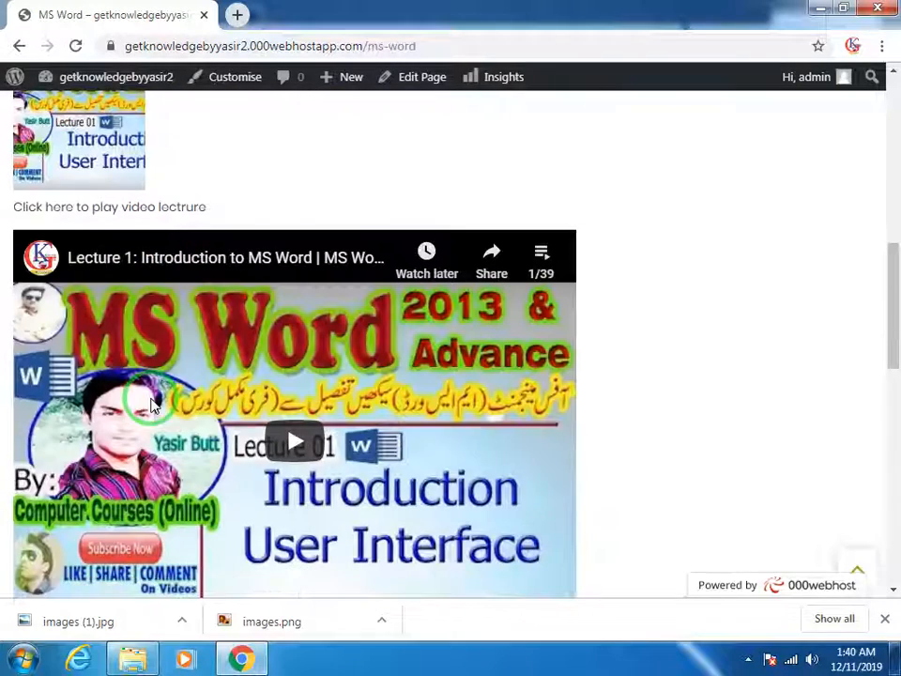
pyautogui.scroll(3, 195, 301)
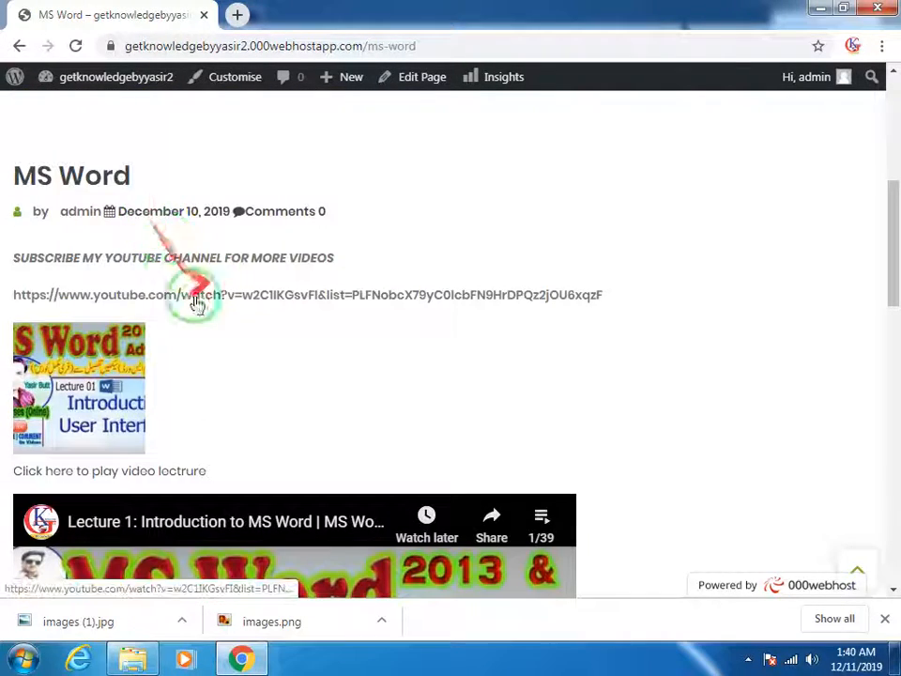
# Test the page's YouTube text link by opening it in a new tab, and close that tab
pyautogui.rightClick(257, 302)
pyautogui.click(283, 309)
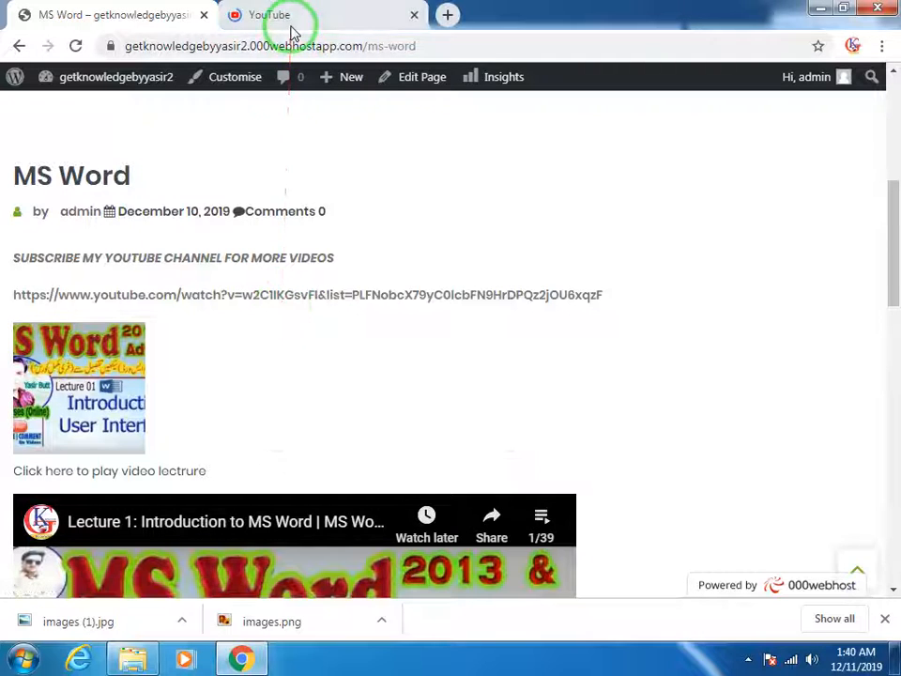
pyautogui.click(291, 27)
pyautogui.click(412, 15)
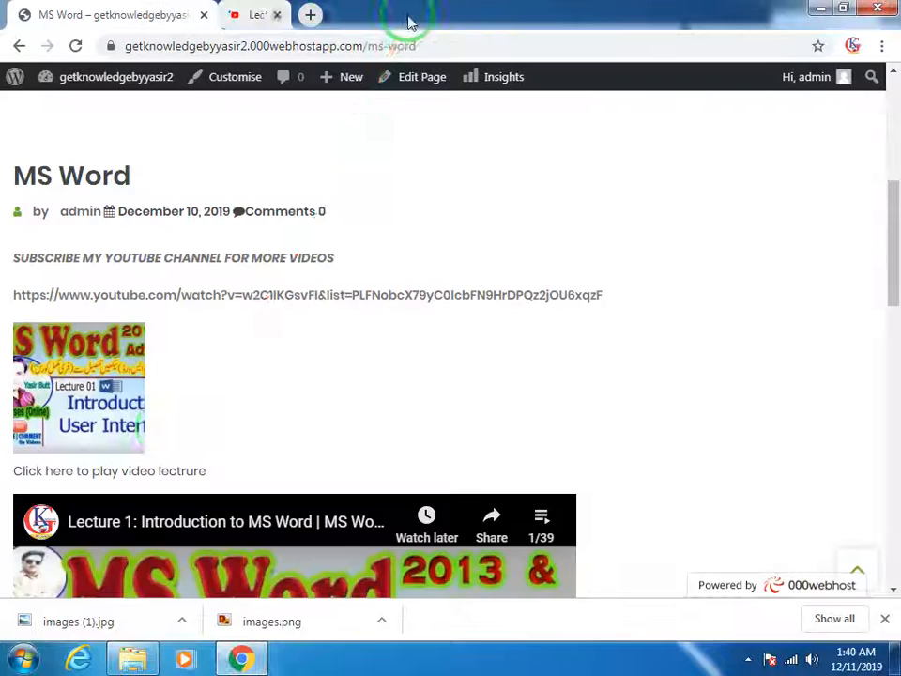
# Test the lecture thumbnail's link, return to the MS Word page and try to play the first embedded Lecture 1 video
pyautogui.scroll(-1, 70, 358)
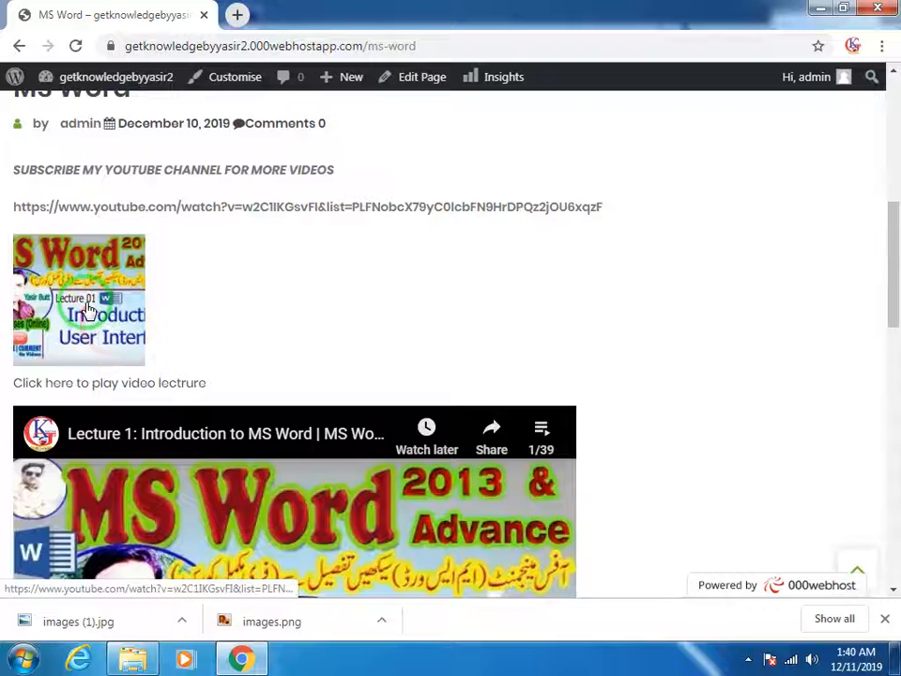
pyautogui.click(86, 310)
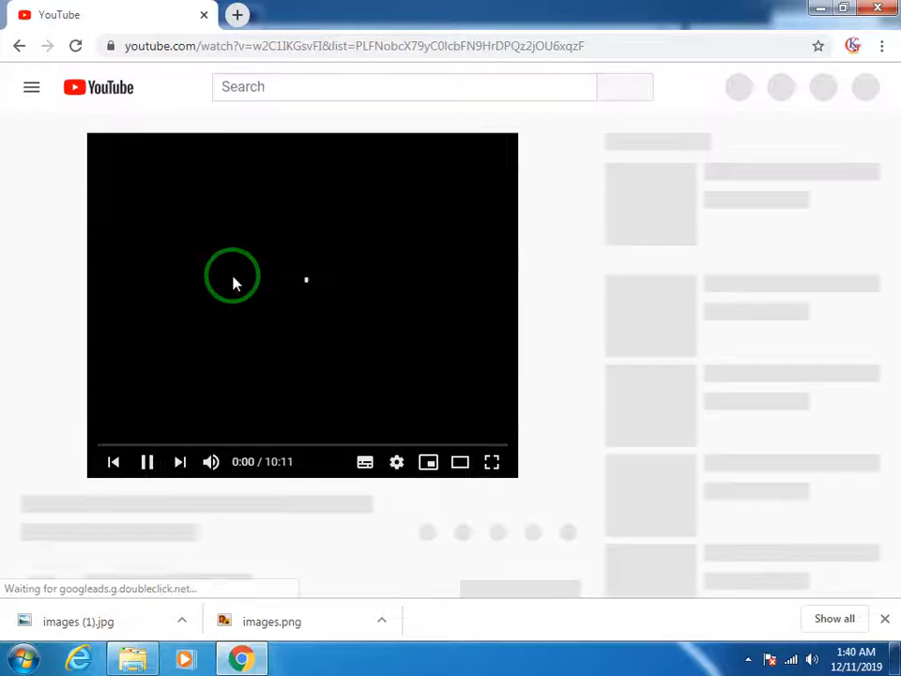
pyautogui.click(20, 45)
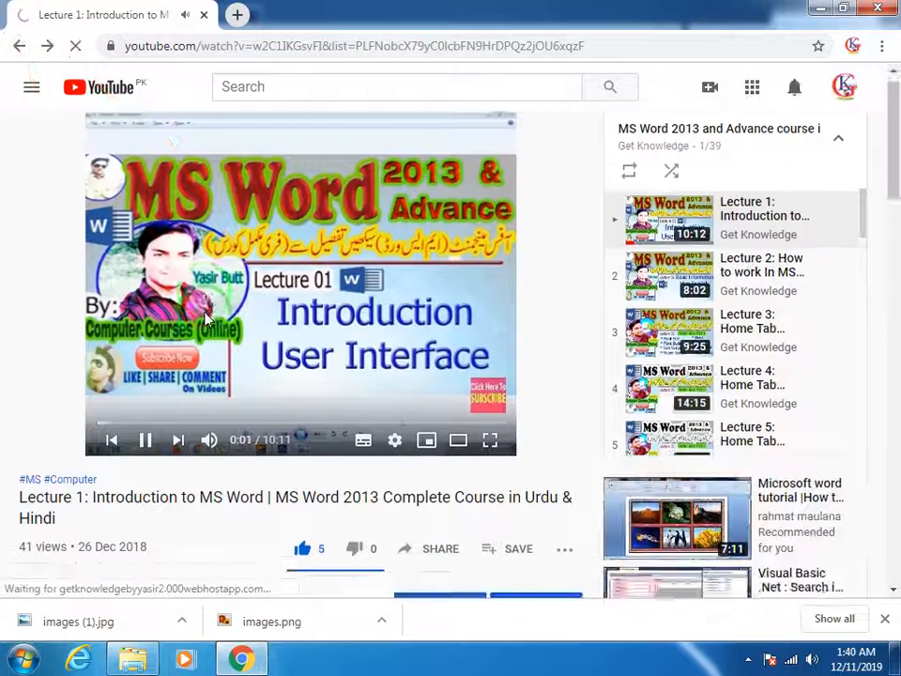
pyautogui.scroll(-3, 292, 394)
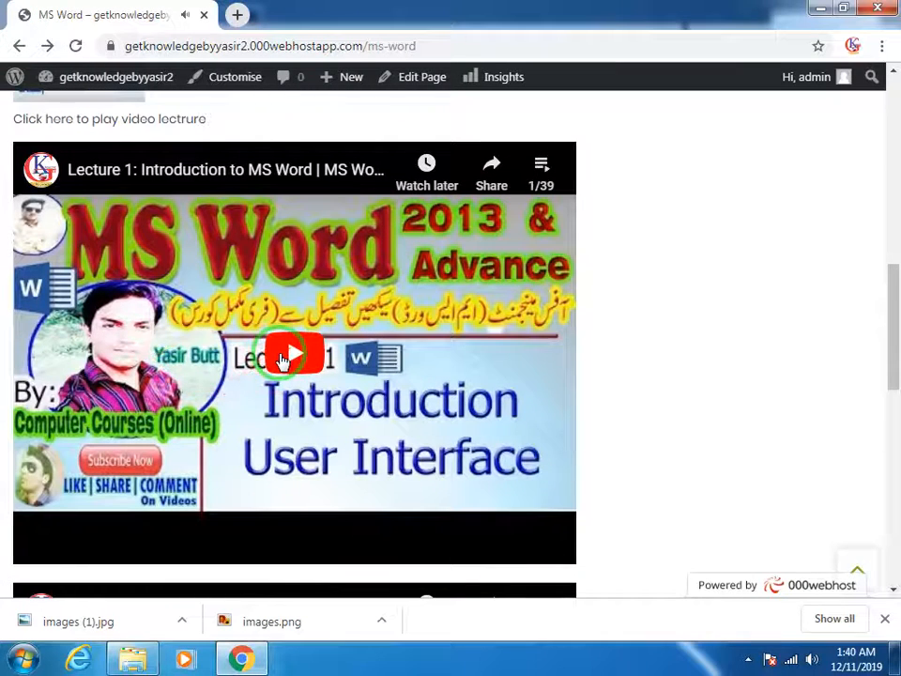
pyautogui.click(286, 356)
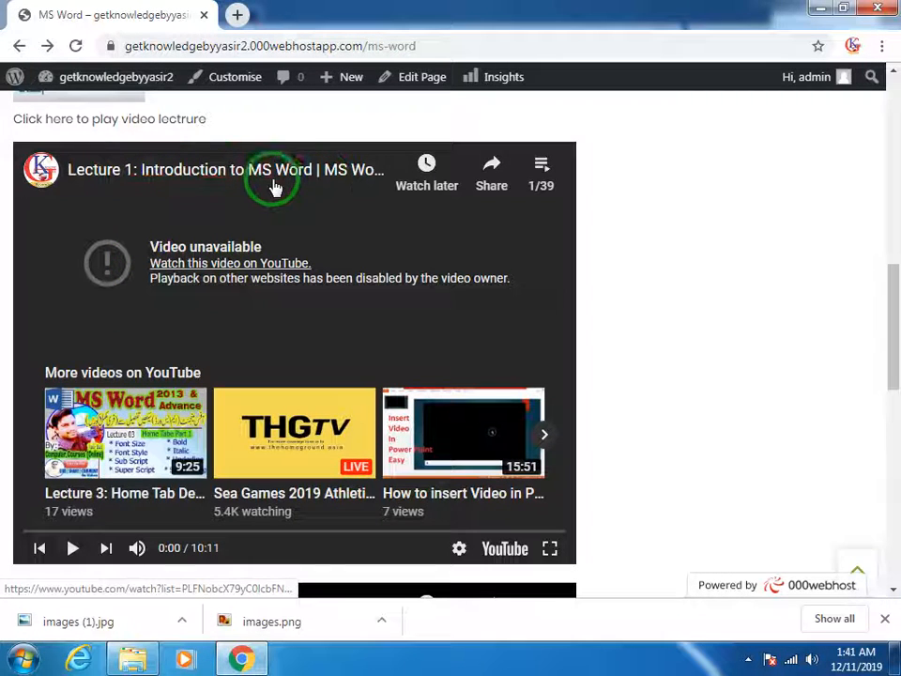
# In a new tab, open the Get Knowledge YouTube channel's playlists and play the MS Word 2013 and Advance course playlist
pyautogui.click(235, 15)
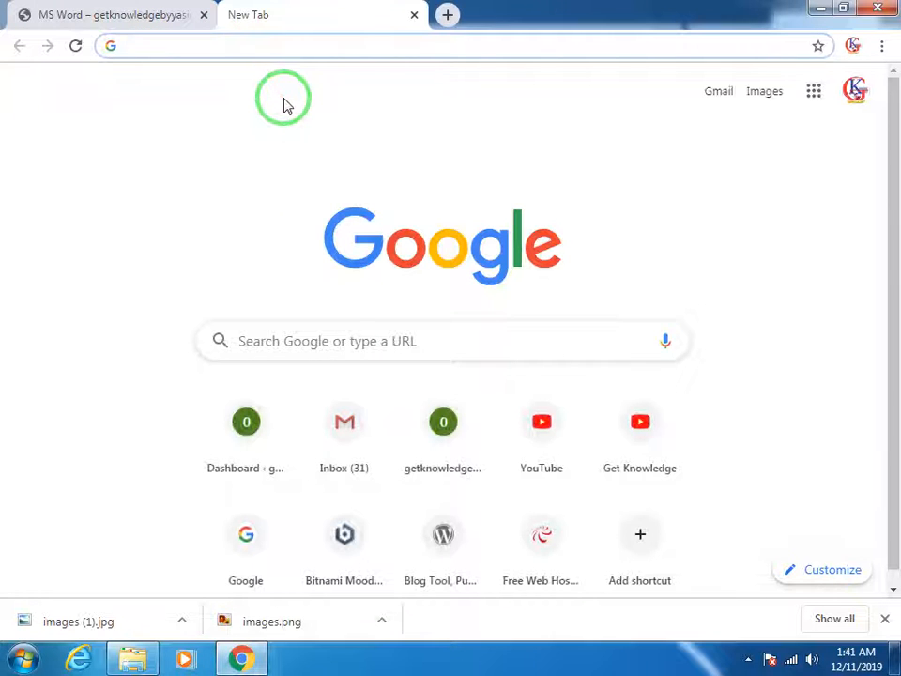
pyautogui.write('you')
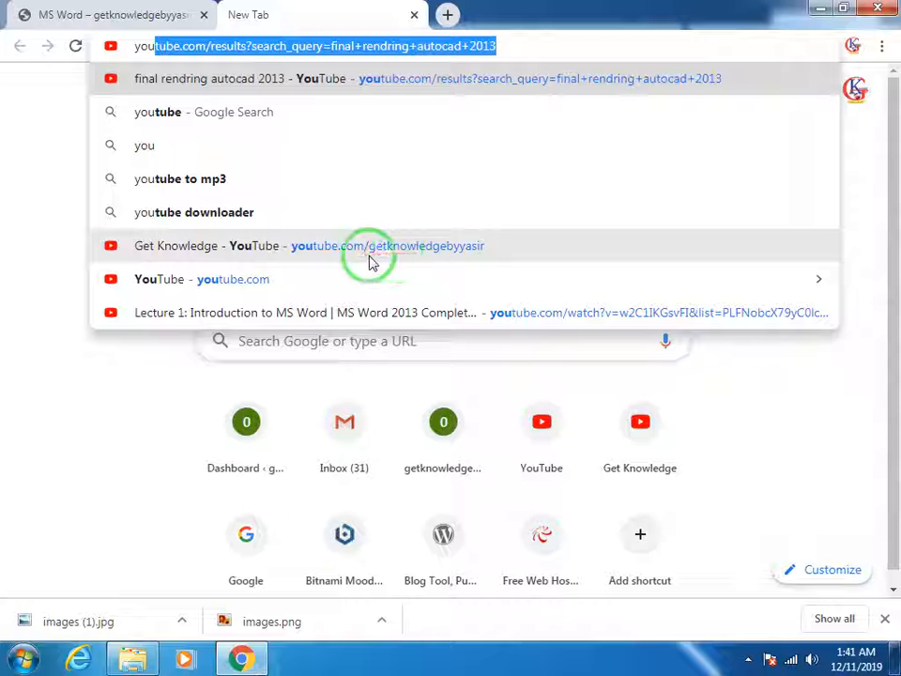
pyautogui.click(402, 248)
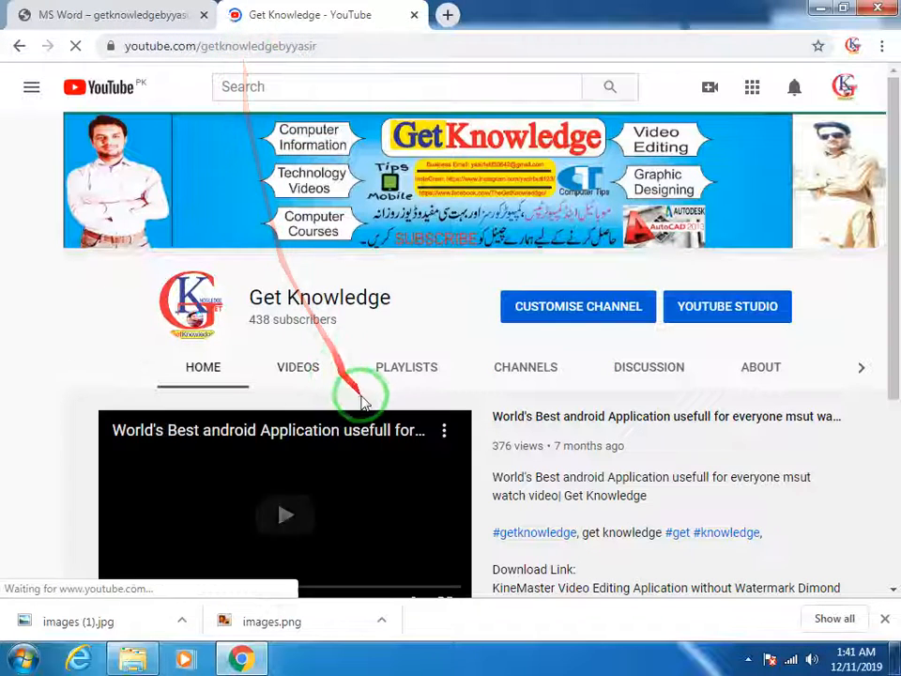
pyautogui.click(394, 369)
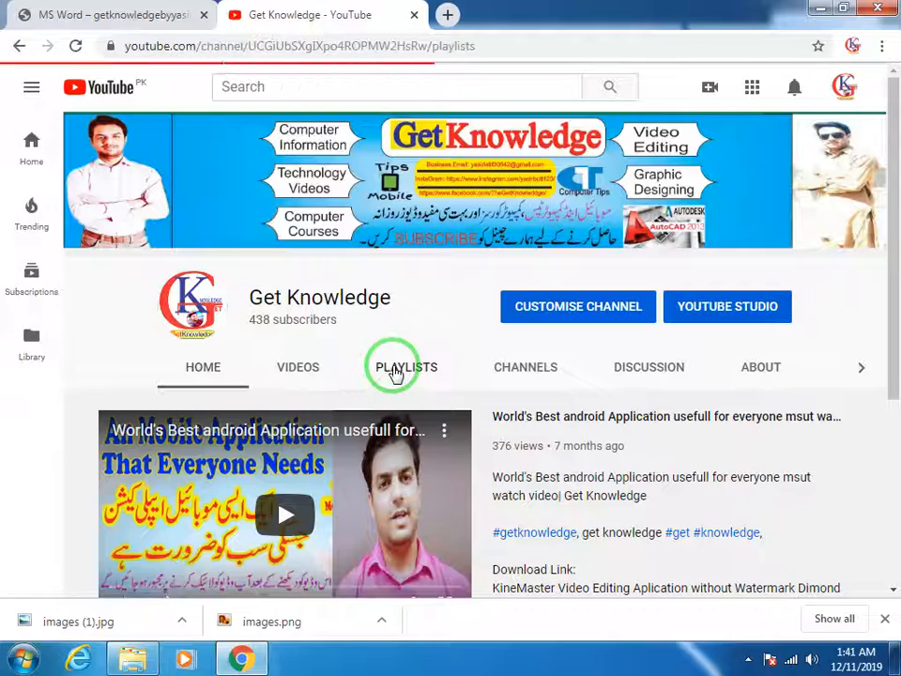
pyautogui.scroll(-5, 402, 407)
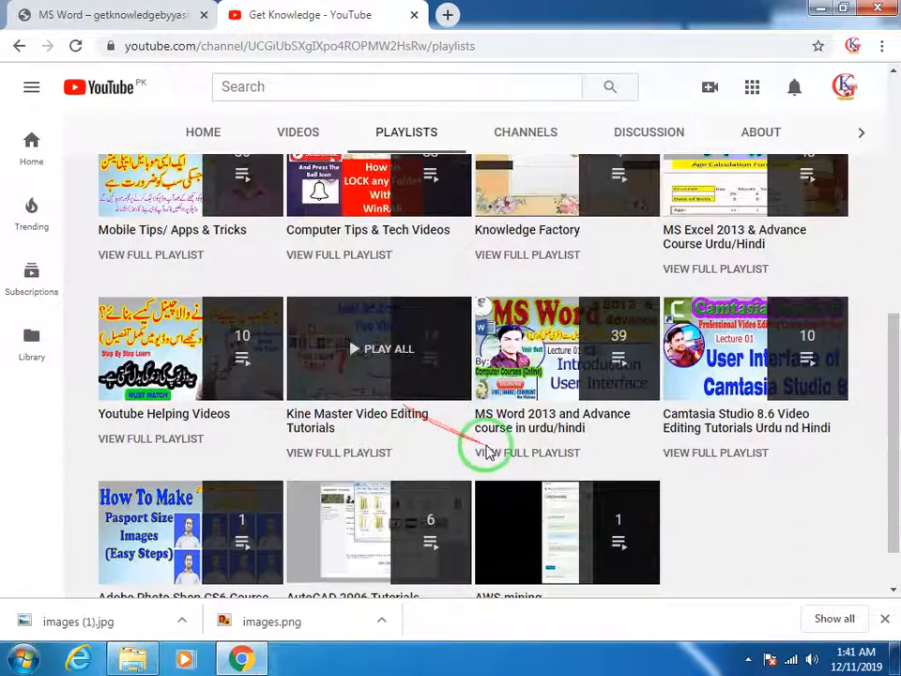
pyautogui.click(514, 351)
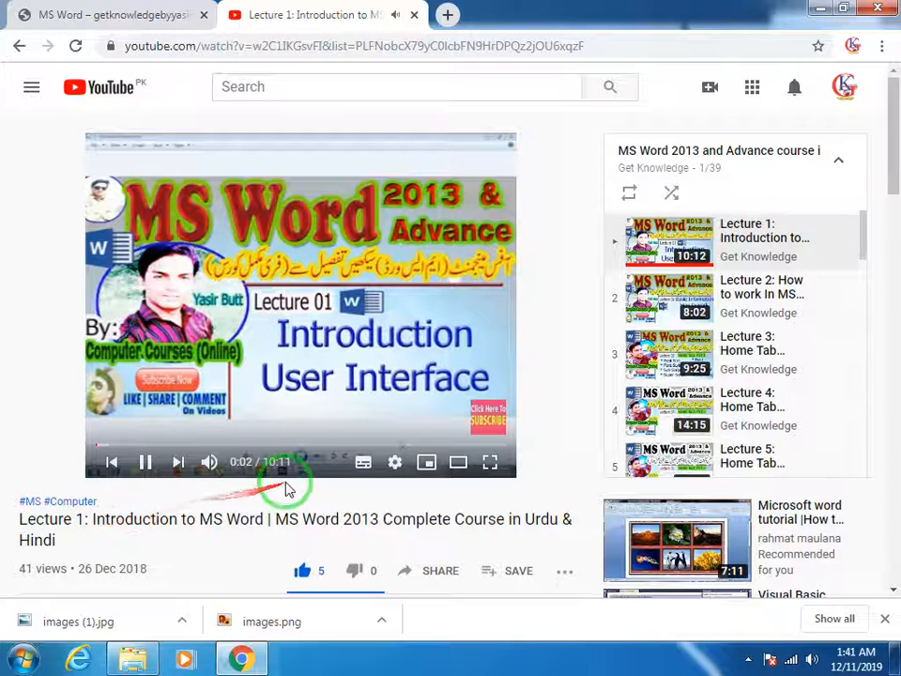
# Open the Lecture 1 video for editing in YouTube Studio and show its additional video options
pyautogui.scroll(-2, 375, 488)
pyautogui.click(536, 454)
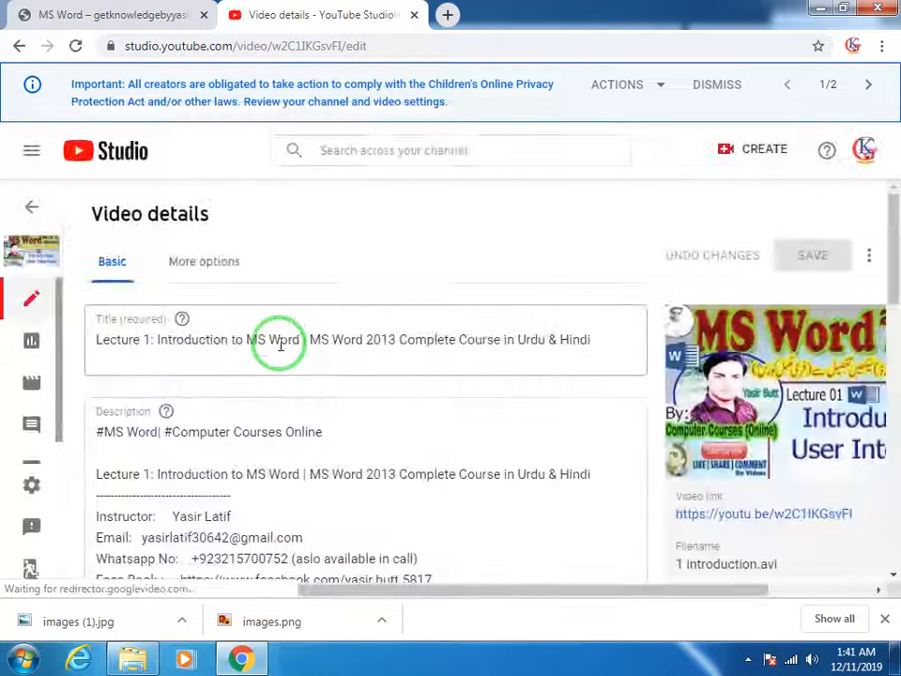
pyautogui.click(208, 262)
# Allow embedding for the Lecture 1 video and save the change
pyautogui.scroll(-5, 340, 394)
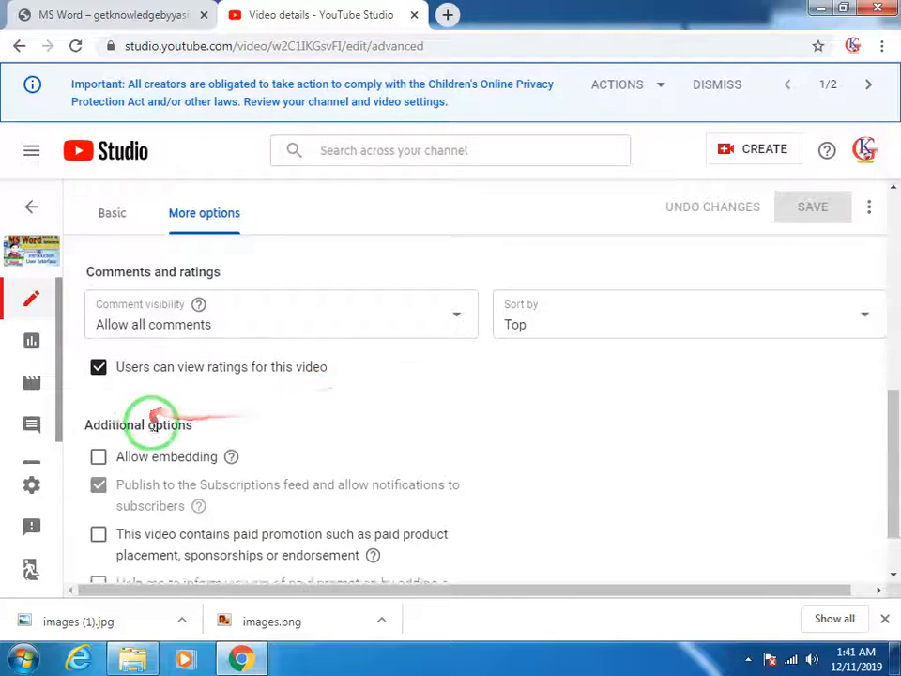
pyautogui.scroll(-1, 145, 413)
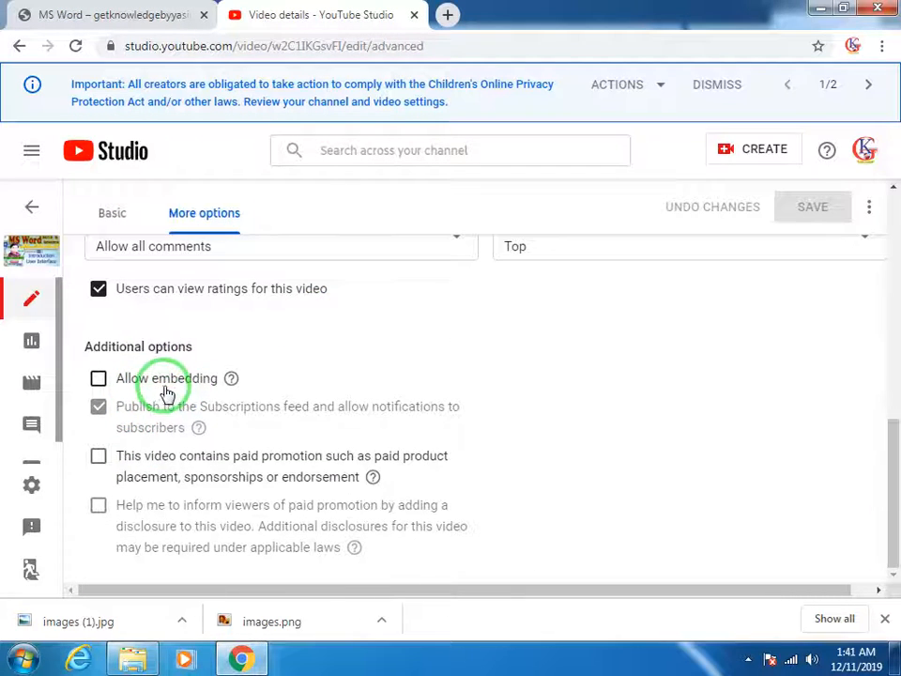
pyautogui.click(100, 379)
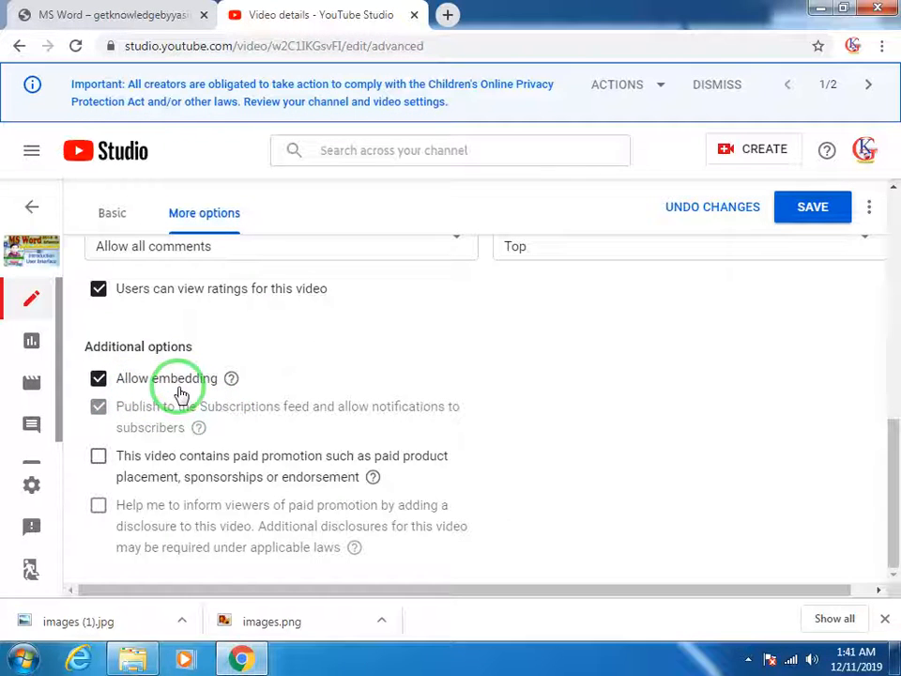
pyautogui.moveTo(171, 385); pyautogui.dragTo(825, 319)
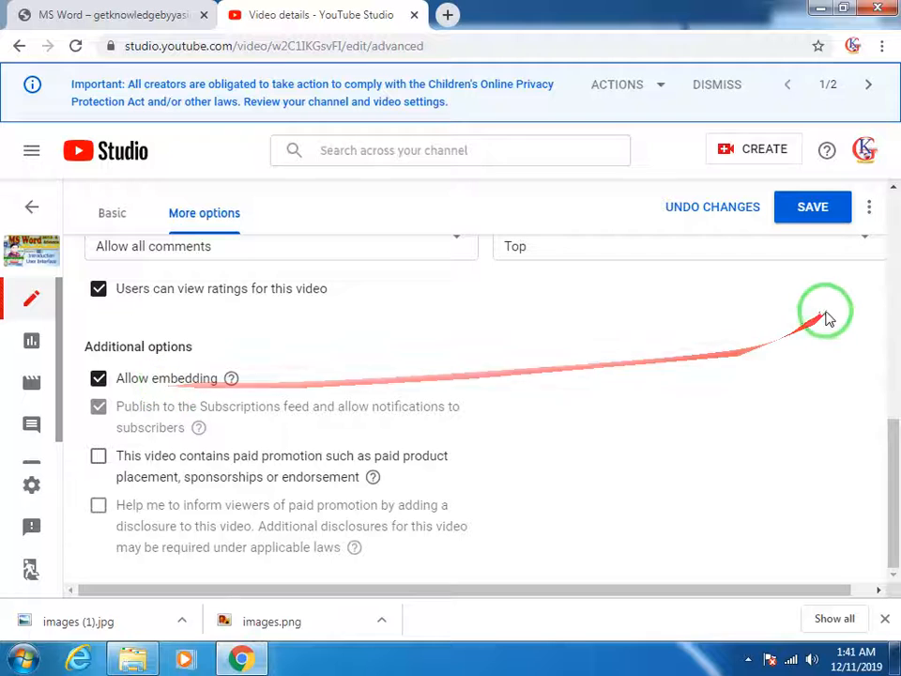
pyautogui.click(813, 207)
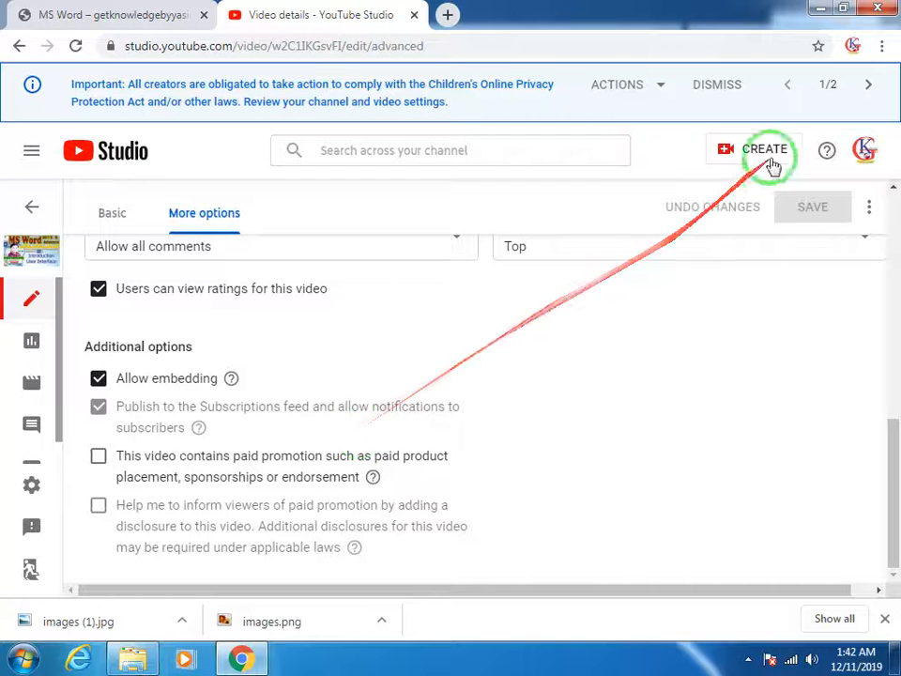
# Return to the website's MS Word page, reload it and play the first embedded Lecture 1 video
pyautogui.click(151, 16)
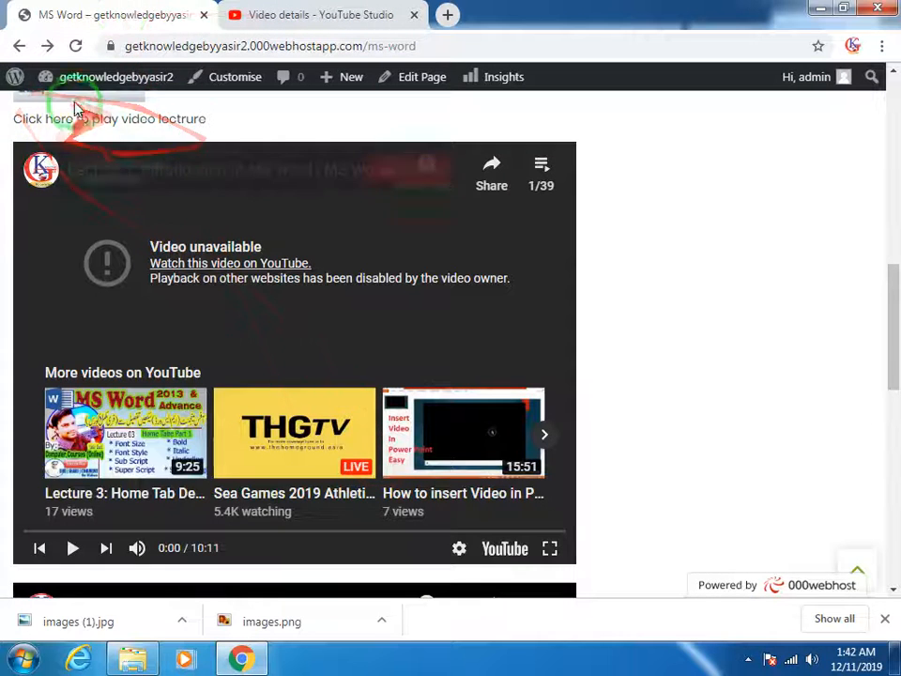
pyautogui.click(75, 45)
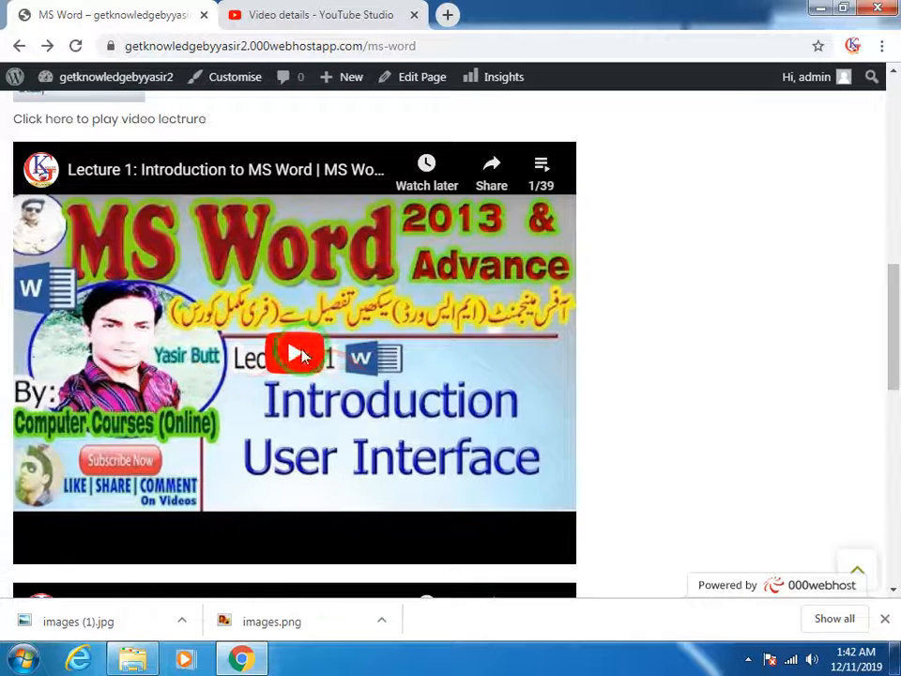
pyautogui.click(300, 355)
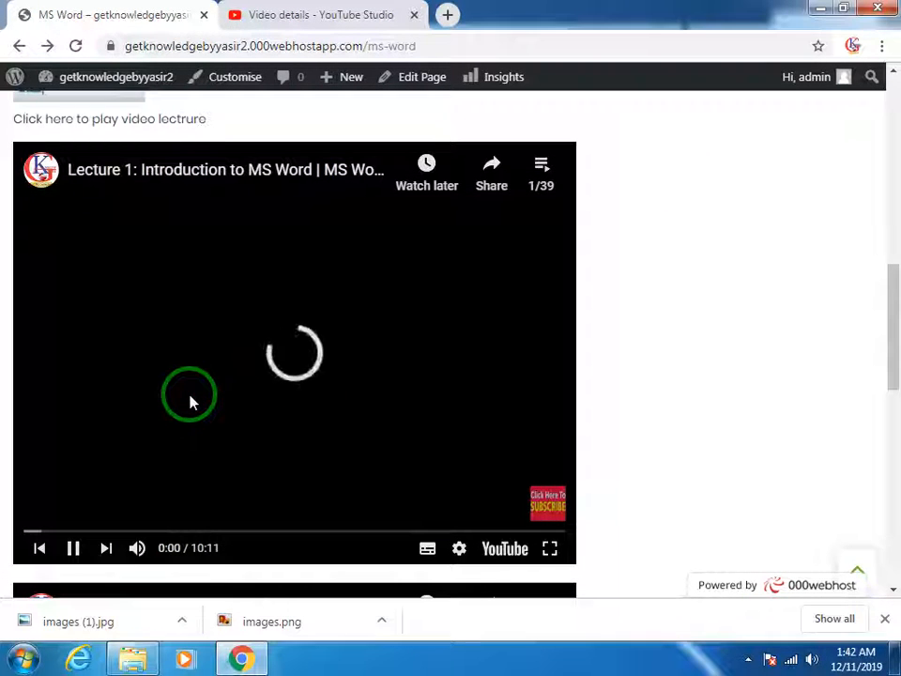
# Skip the embedded Lecture 1 video ahead to 1:37
pyautogui.scroll(3, 200, 400)
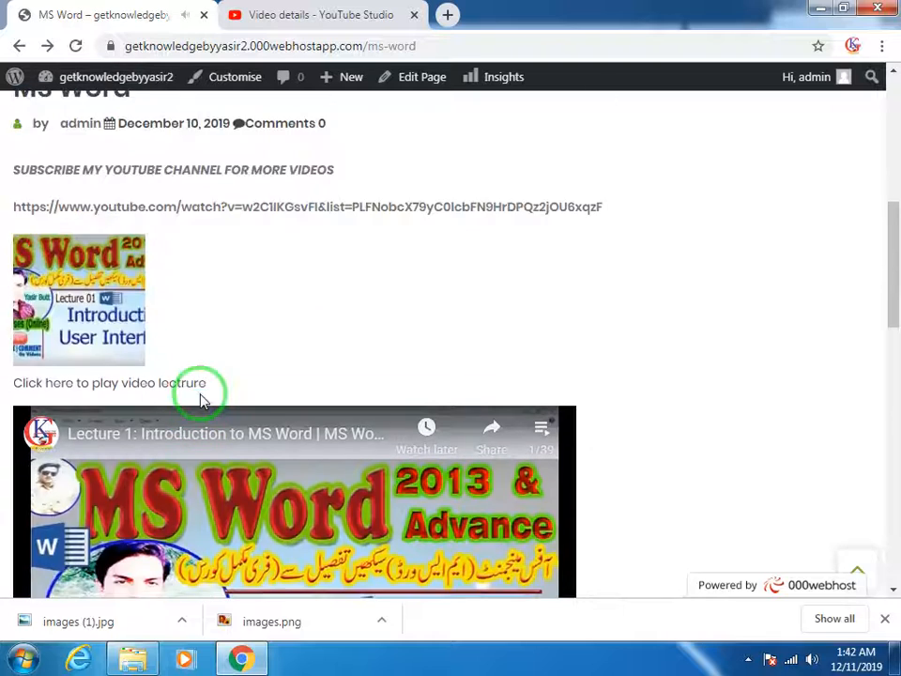
pyautogui.scroll(-3, 199, 401)
pyautogui.click(110, 531)
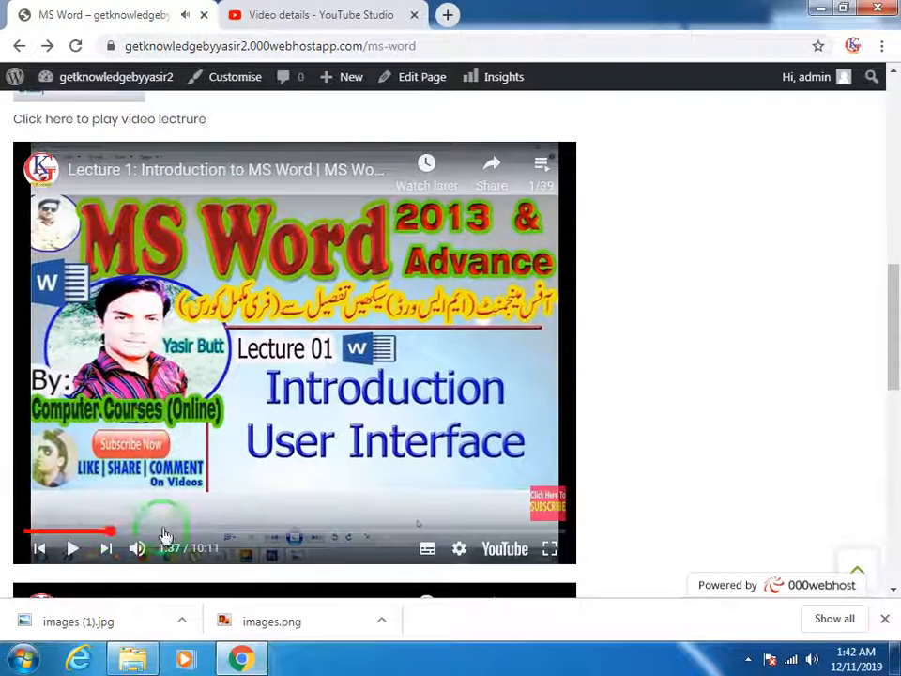
pyautogui.click(309, 478)
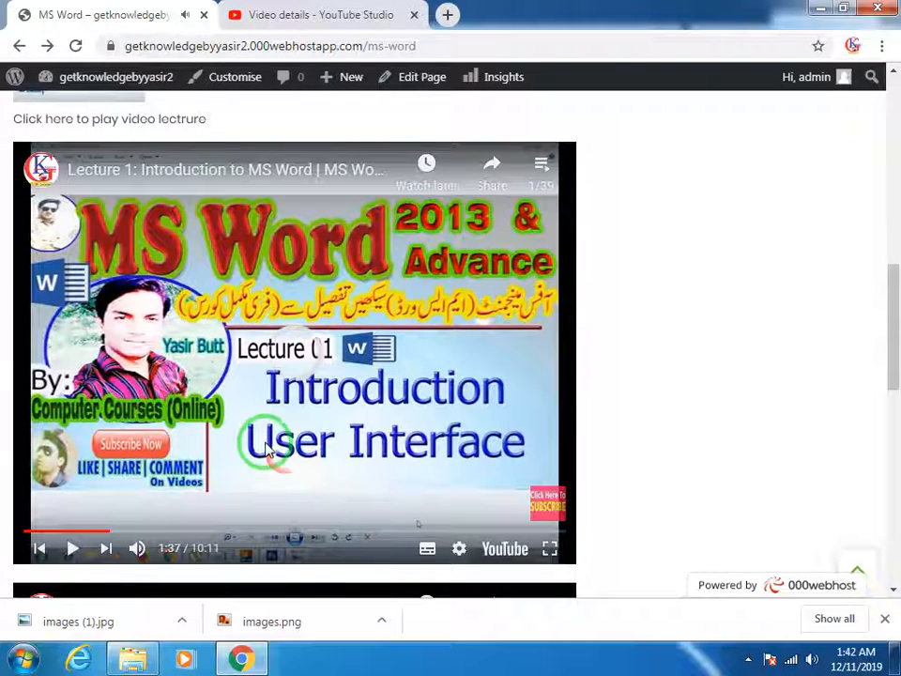
# Look over the rest of the MS Word page, including the second embedded lecture video and the page end
pyautogui.scroll(-4, 267, 446)
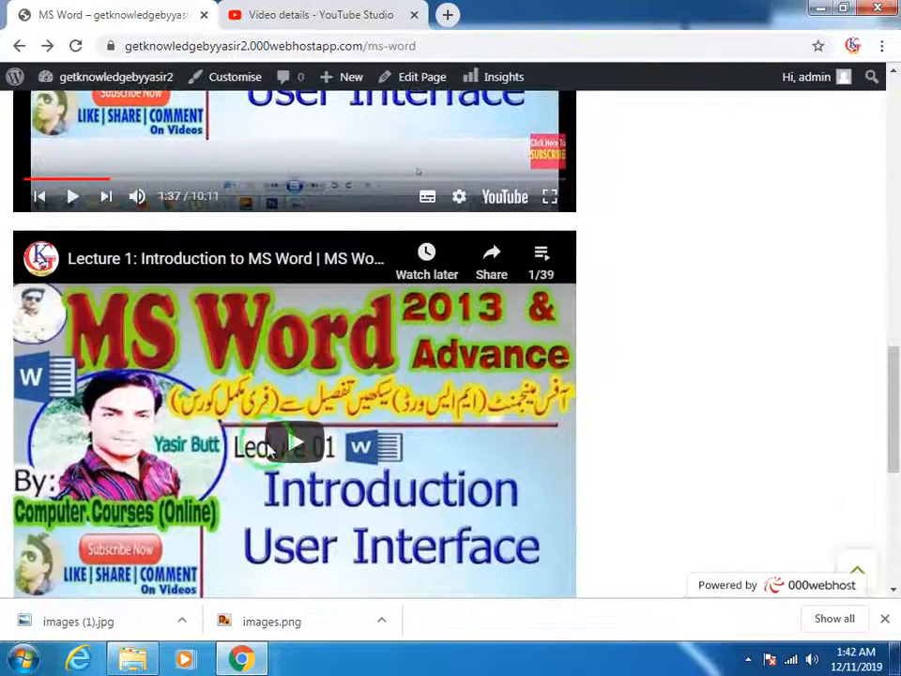
pyautogui.scroll(-1, 211, 415)
pyautogui.scroll(7, 214, 413)
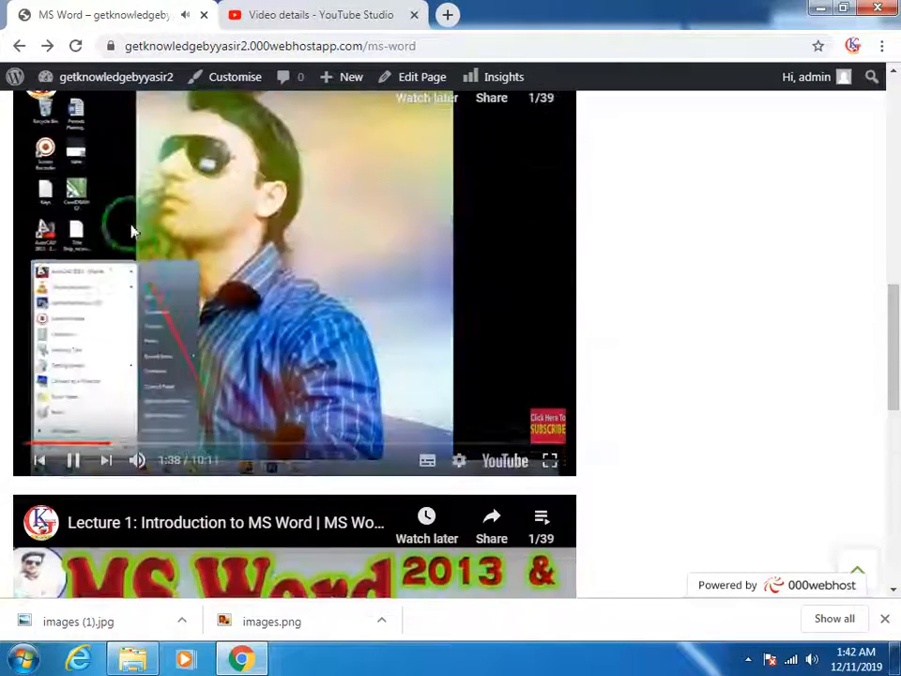
pyautogui.scroll(-6, 209, 428)
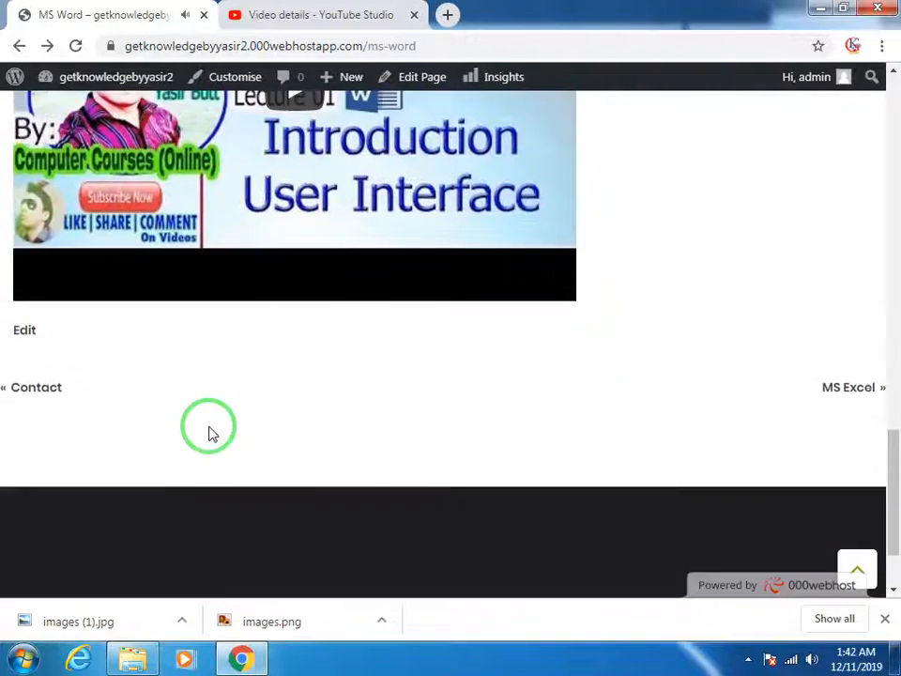
pyautogui.scroll(3, 210, 428)
pyautogui.scroll(2, 227, 225)
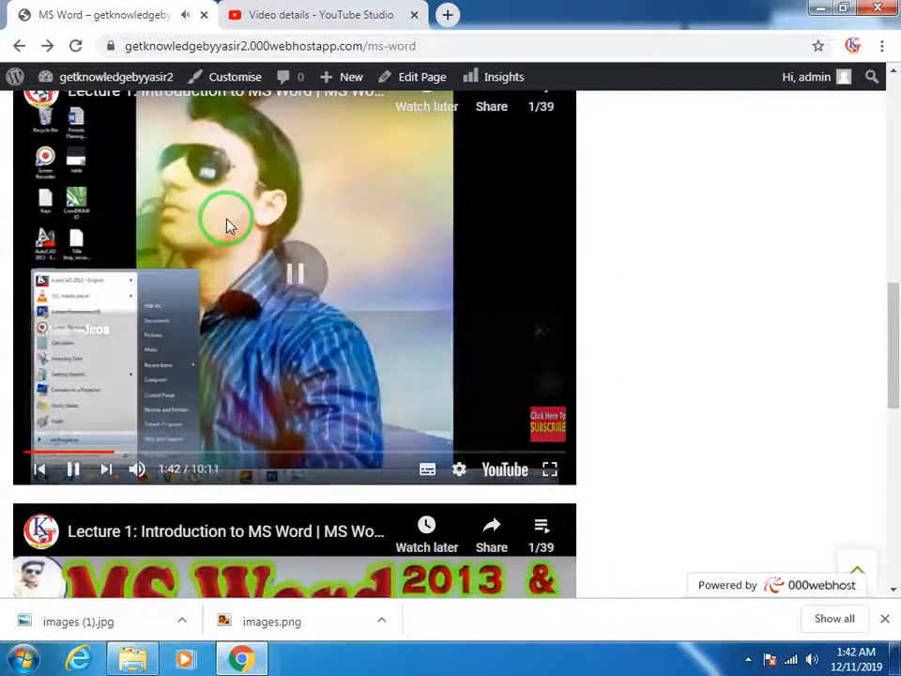
# Pause the first embedded Lecture 1 video and look over the MS Word page from its end to its heading
pyautogui.scroll(-5, 282, 375)
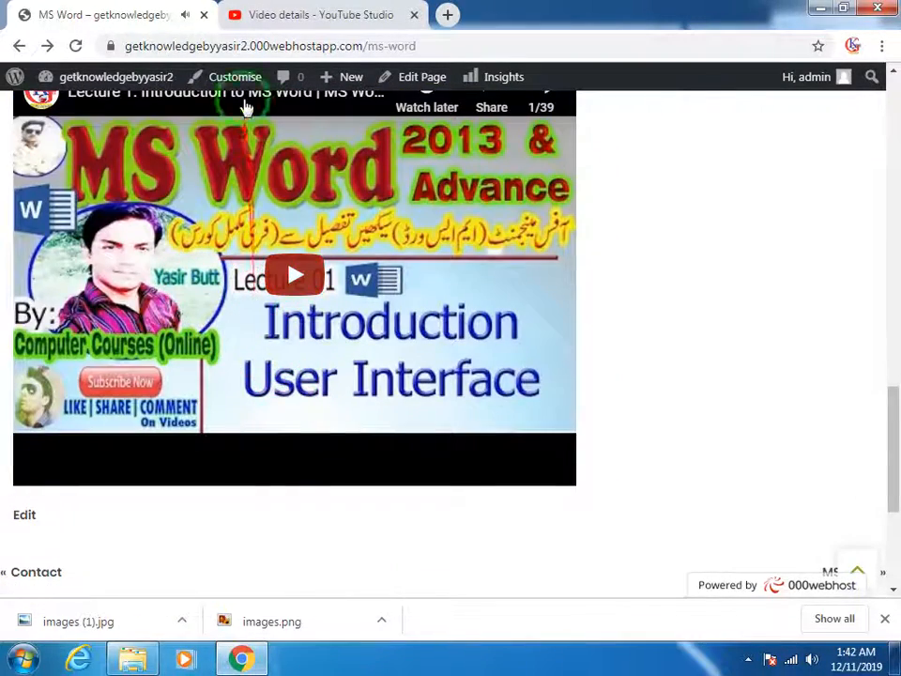
pyautogui.click(292, 15)
pyautogui.click(177, 15)
pyautogui.scroll(5, 258, 180)
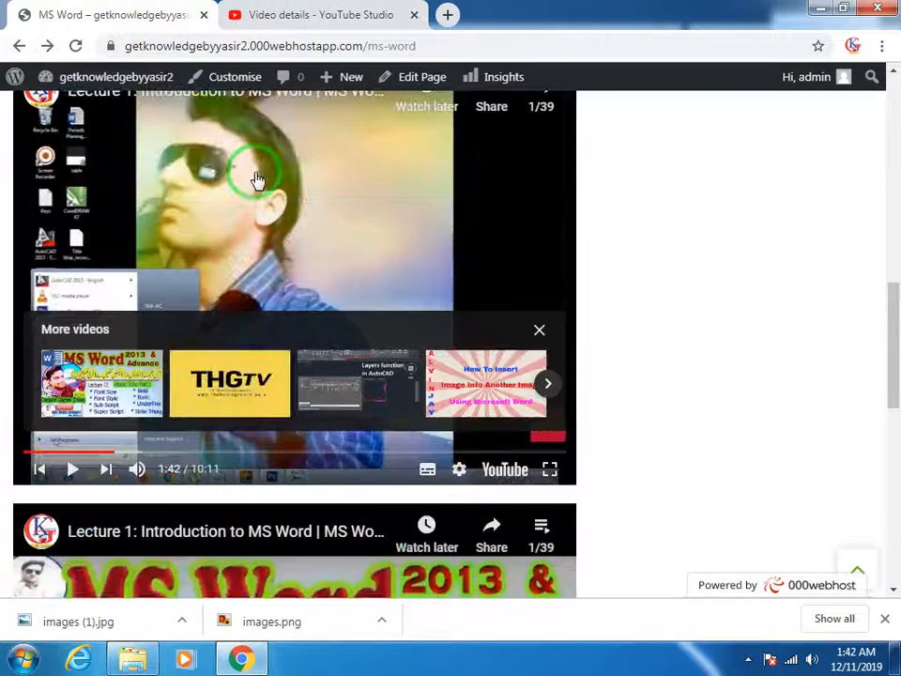
pyautogui.scroll(8, 273, 173)
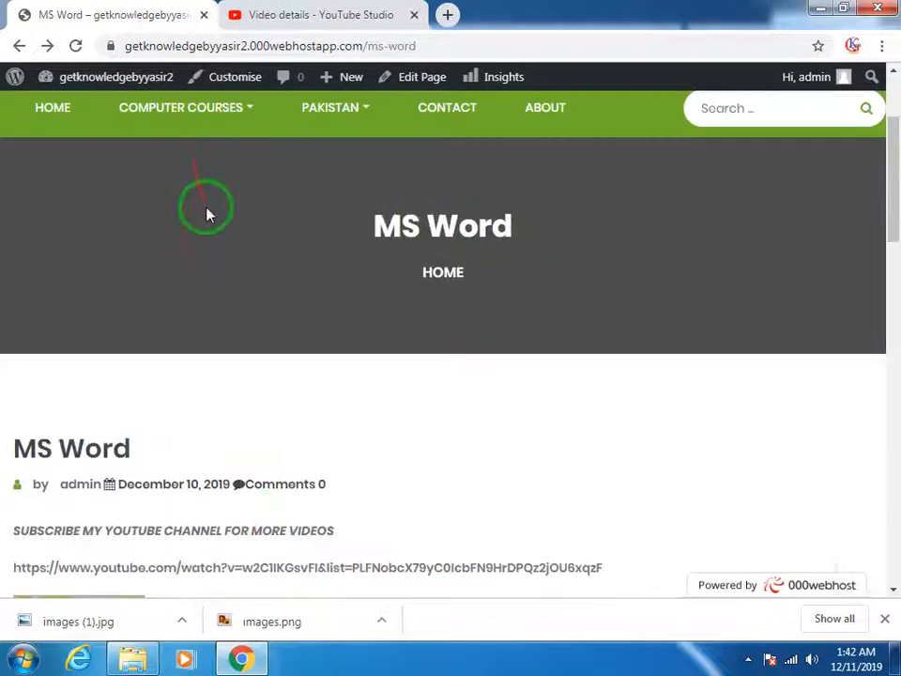
# Open the site's WordPress dashboard at wp-admin and dismiss the Cyber Monday Sale banner
pyautogui.moveTo(201, 164)
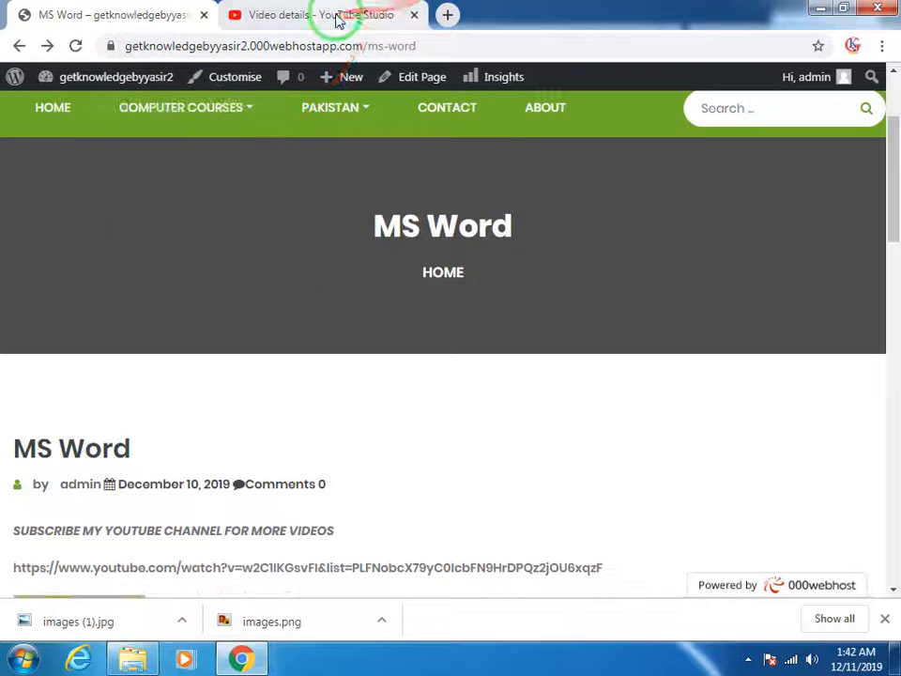
pyautogui.doubleClick(436, 42)
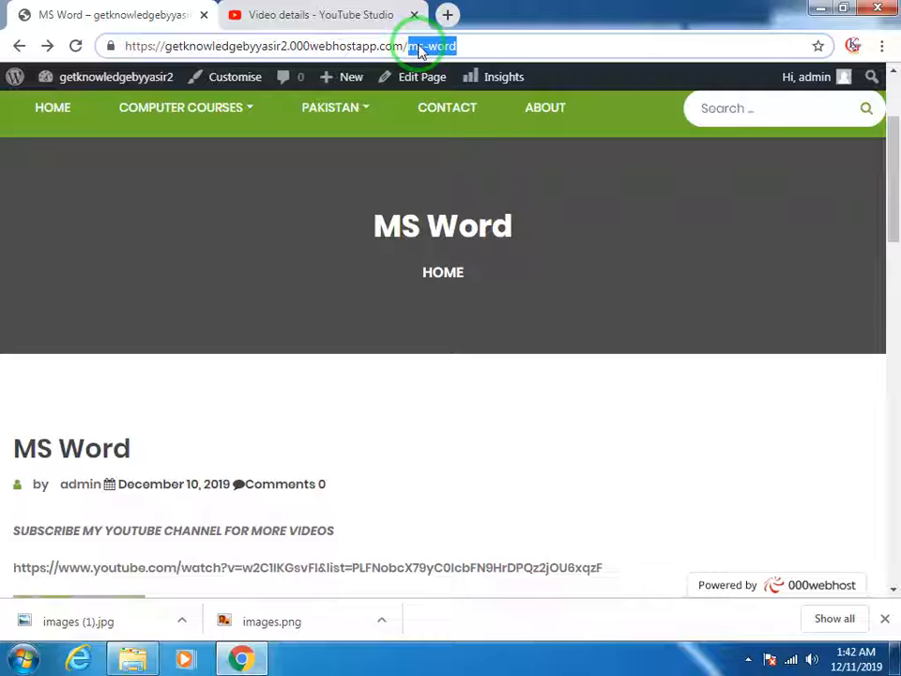
pyautogui.write('wp-a')
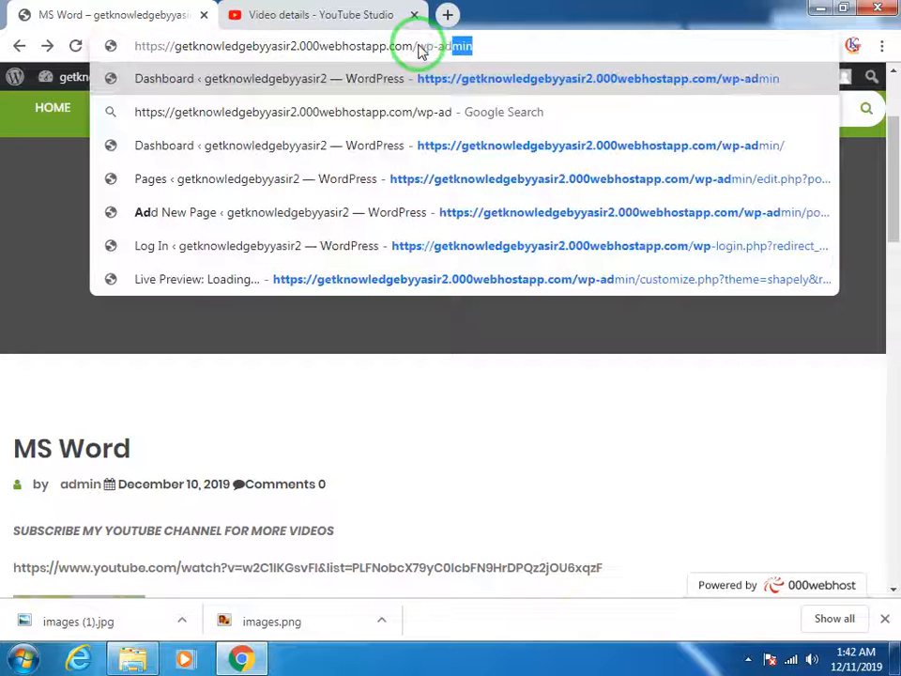
pyautogui.press('Return')
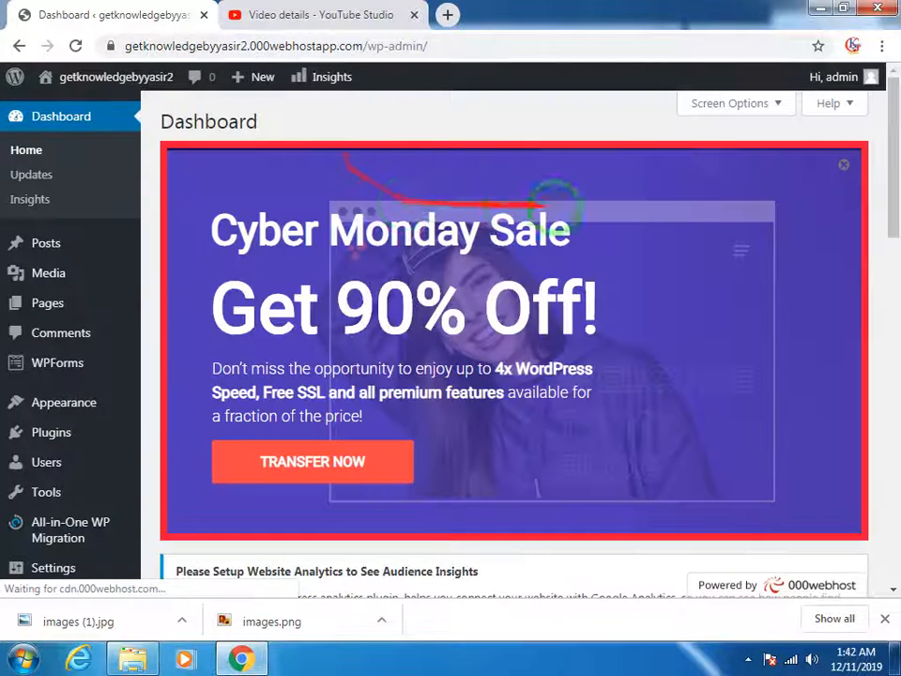
pyautogui.click(841, 167)
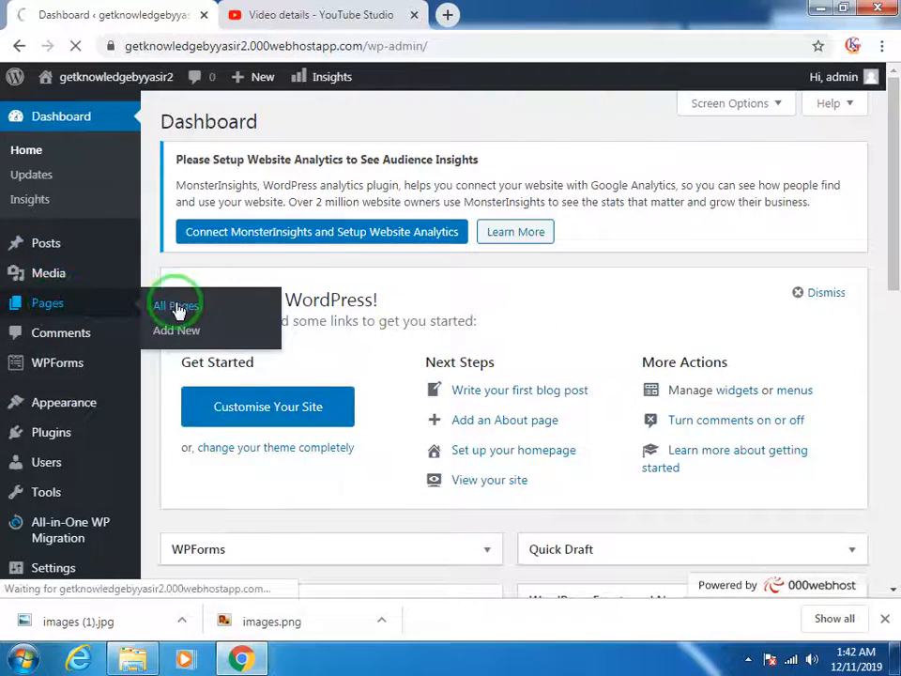
# Open the MS Word page for editing from the list of all pages
pyautogui.scroll(-3, 366, 514)
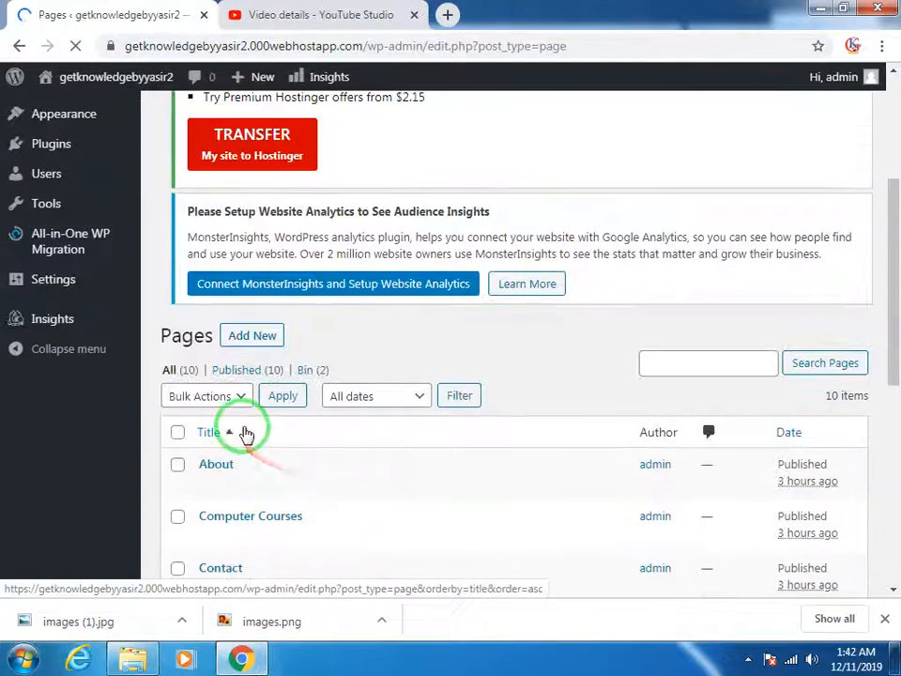
pyautogui.scroll(-5, 245, 433)
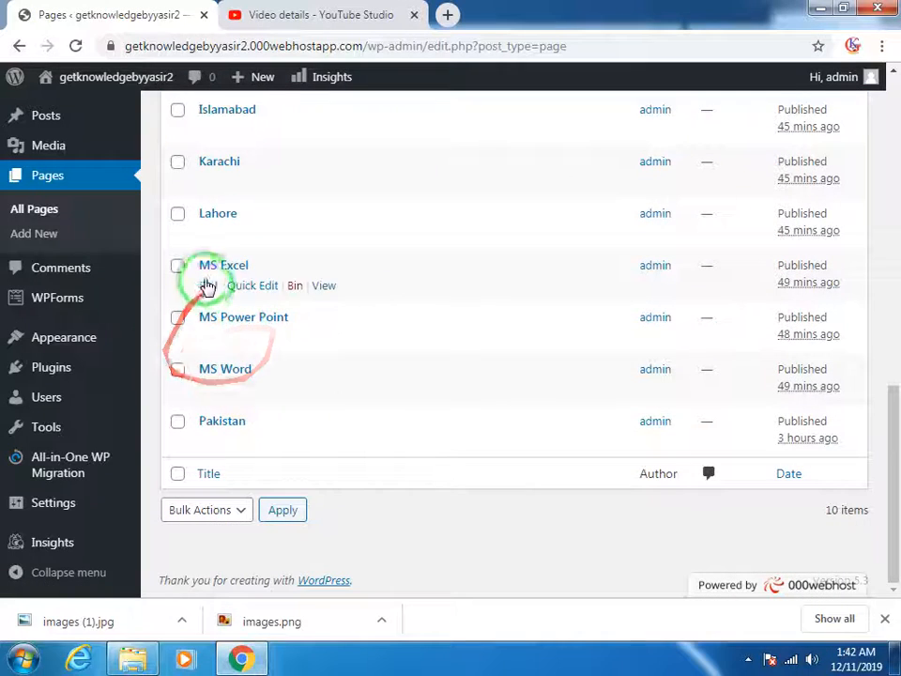
pyautogui.click(223, 371)
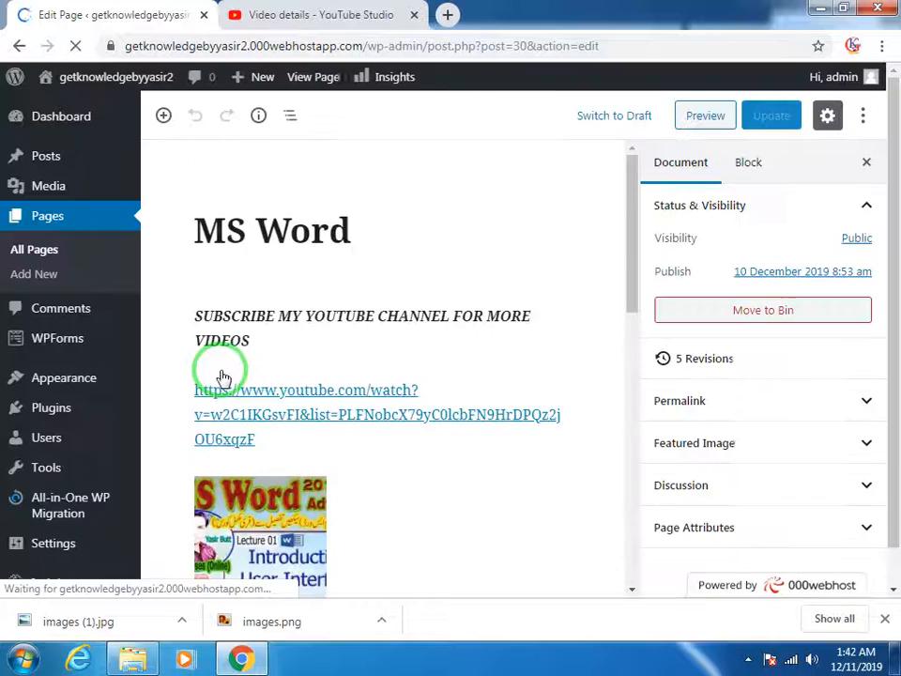
# Remove the second, duplicate Lecture 1 YouTube block from the end of the MS Word page and update the page
pyautogui.scroll(-5, 261, 382)
pyautogui.scroll(-5, 269, 385)
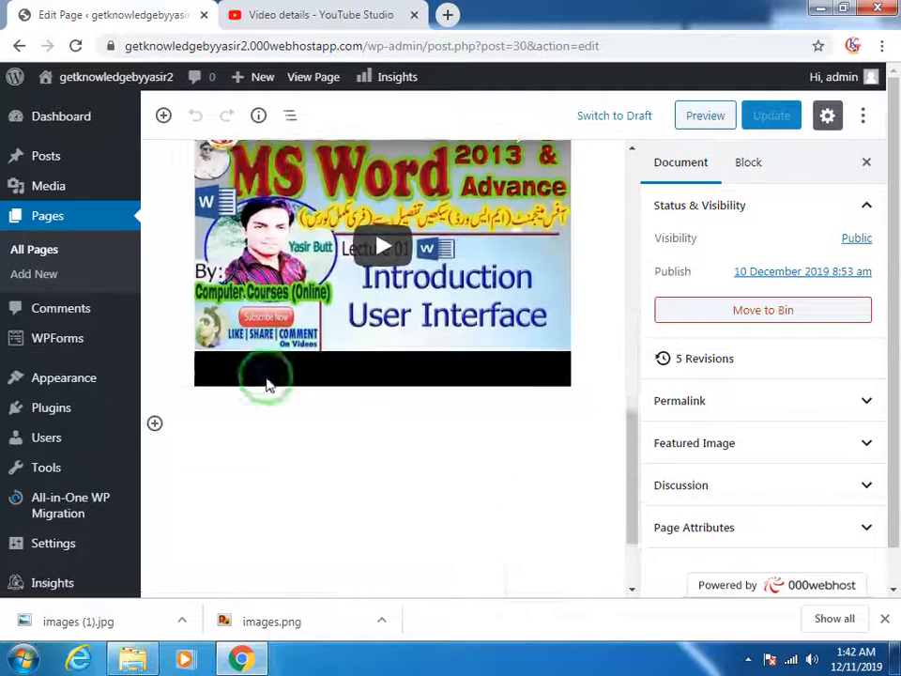
pyautogui.scroll(2, 368, 349)
pyautogui.click(333, 319)
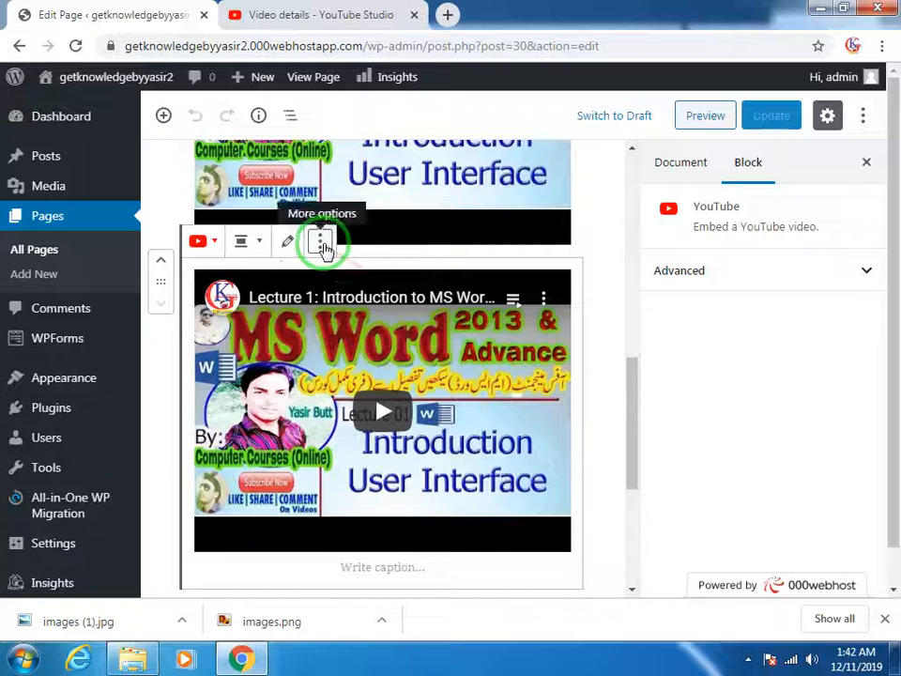
pyautogui.click(321, 243)
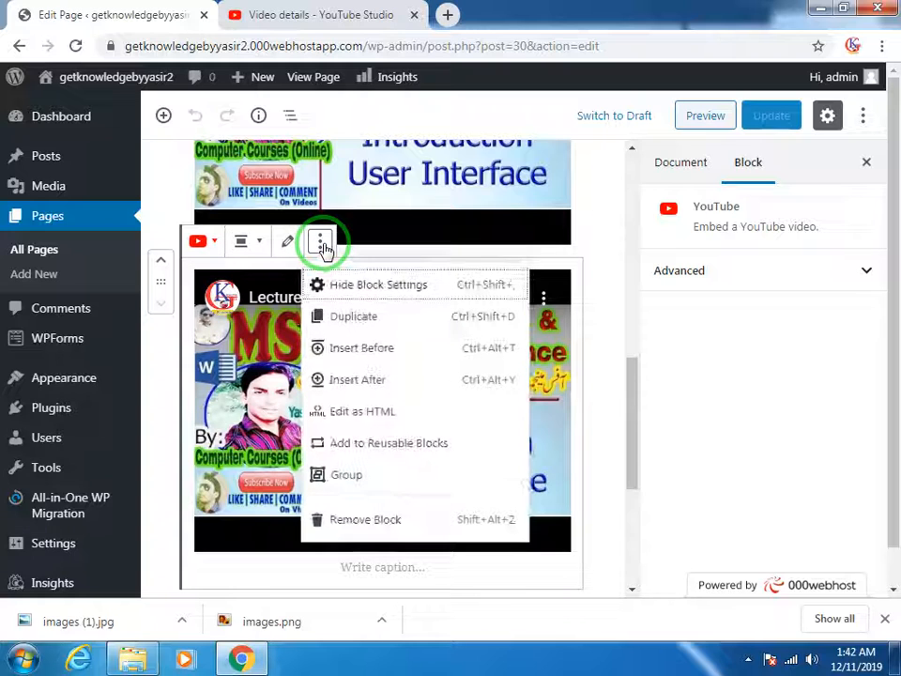
pyautogui.click(384, 528)
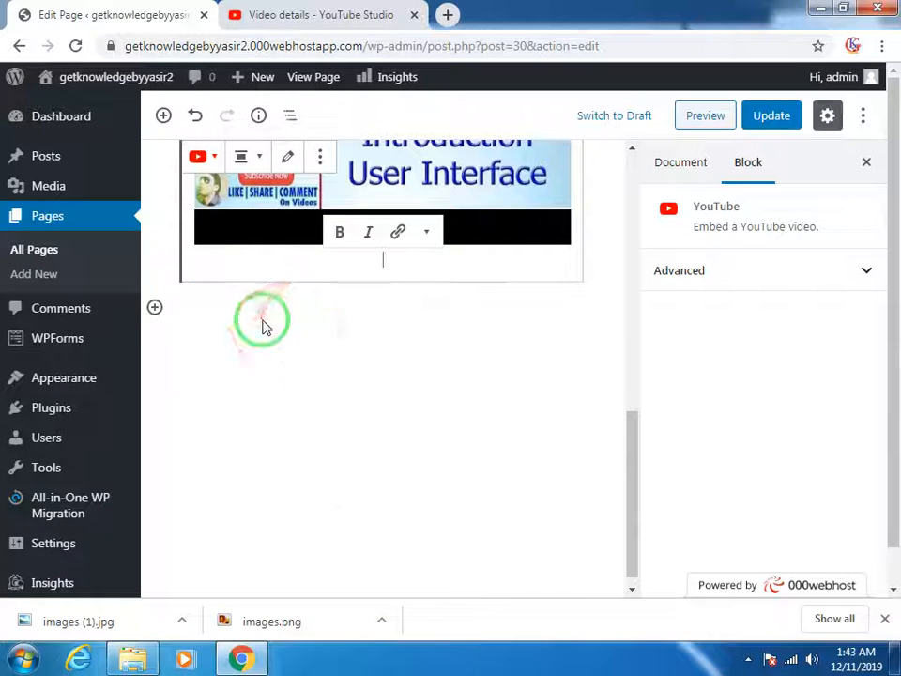
pyautogui.click(779, 117)
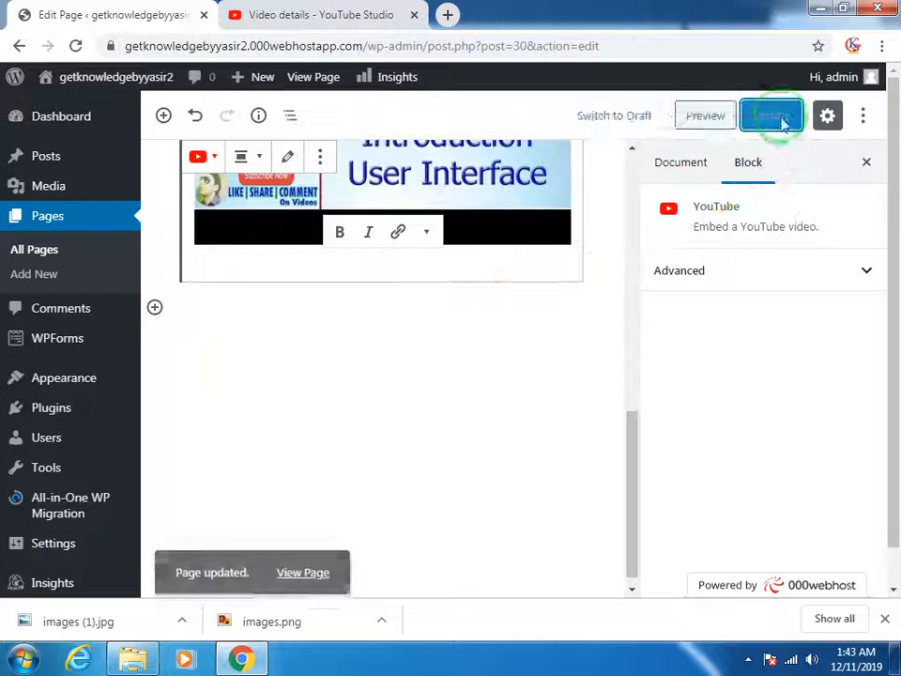
# Open the live website in a new tab and go to its MS Word page under Computer Courses
pyautogui.moveTo(114, 80)
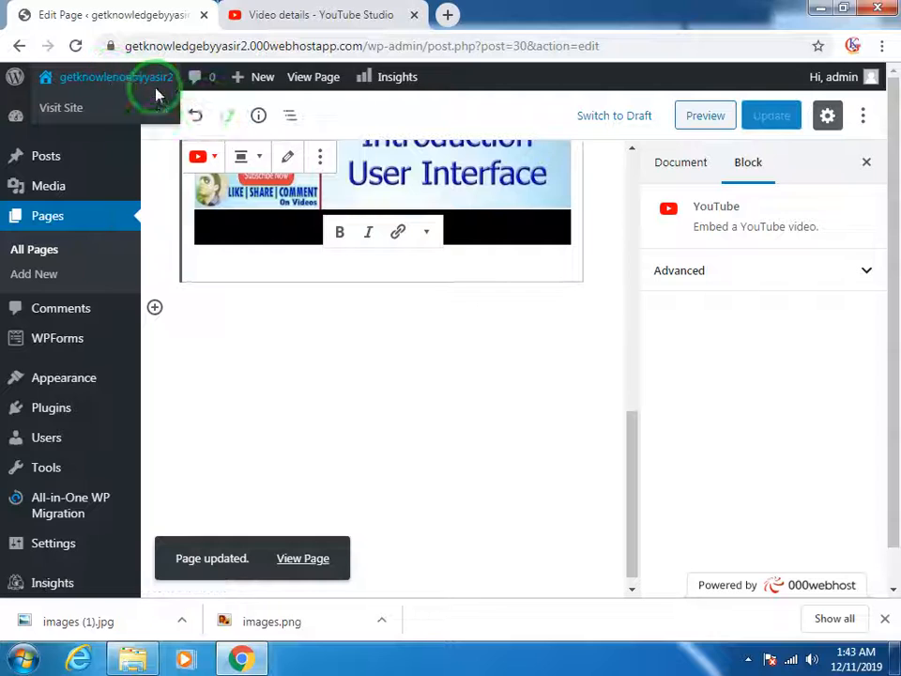
pyautogui.click(157, 97)
pyautogui.click(295, 15)
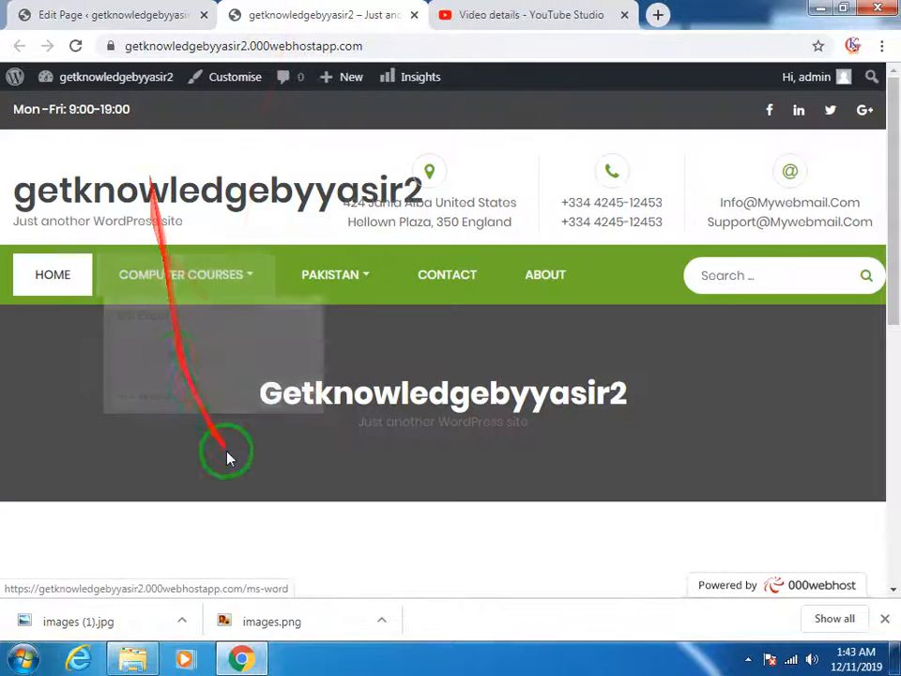
pyautogui.scroll(-10, 227, 455)
pyautogui.scroll(9, 208, 420)
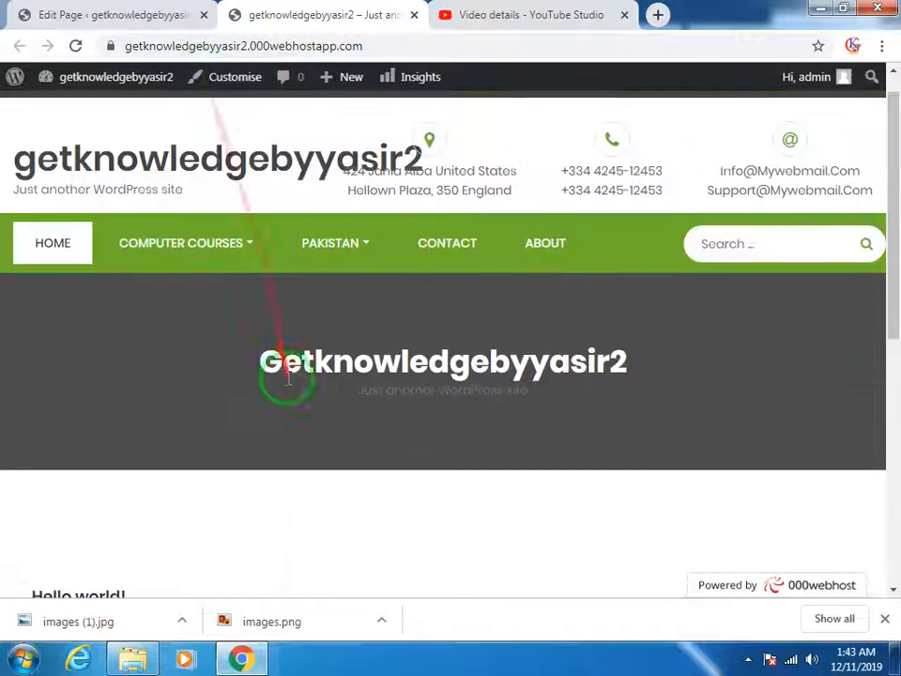
pyautogui.moveTo(185, 249)
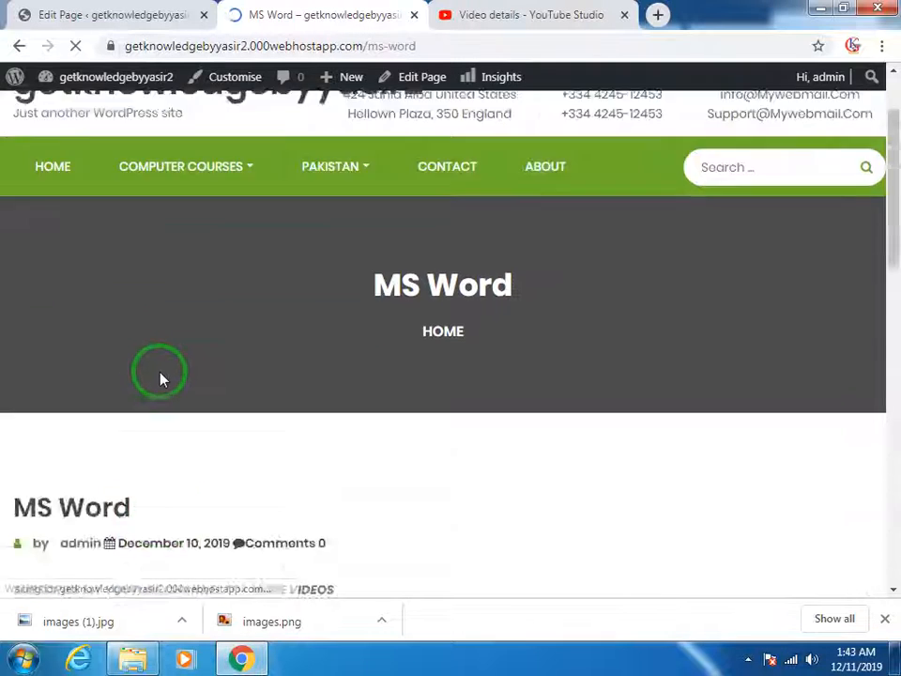
pyautogui.scroll(-10, 160, 374)
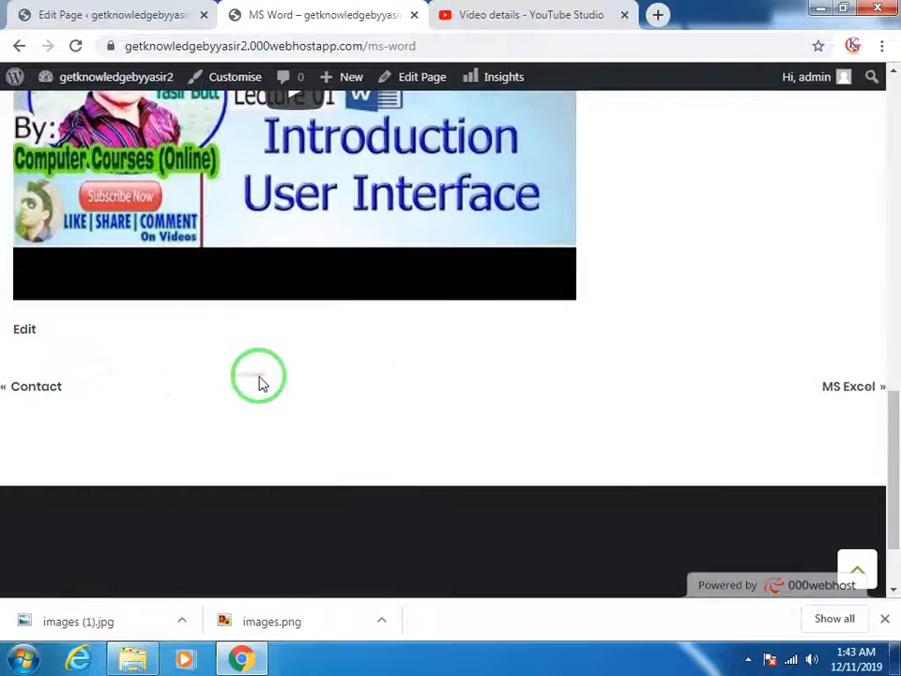
# Play the remaining embedded Lecture 1 video briefly, pause it and check the page below it
pyautogui.scroll(2, 222, 374)
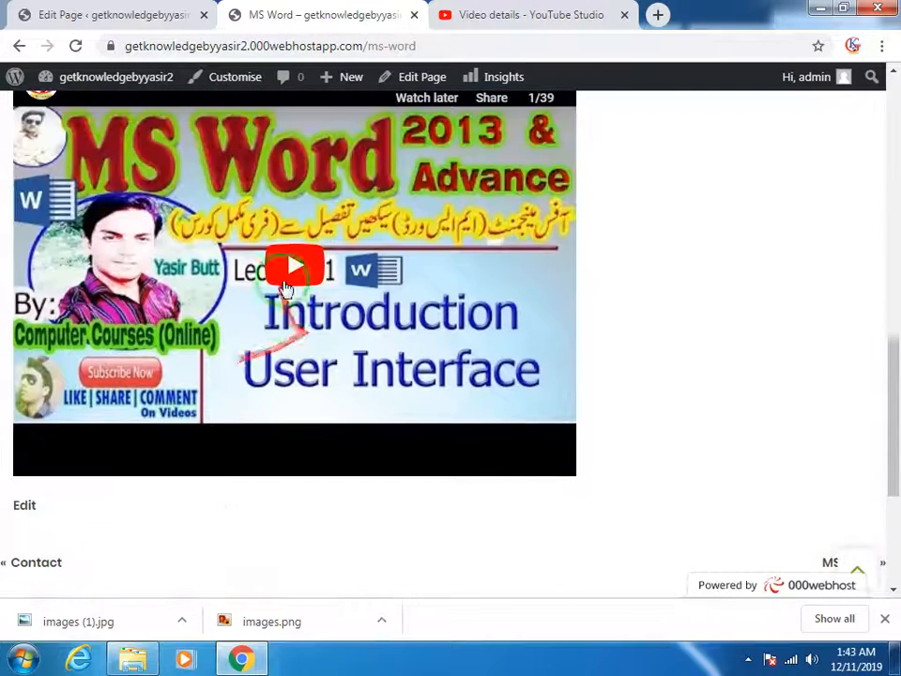
pyautogui.click(277, 274)
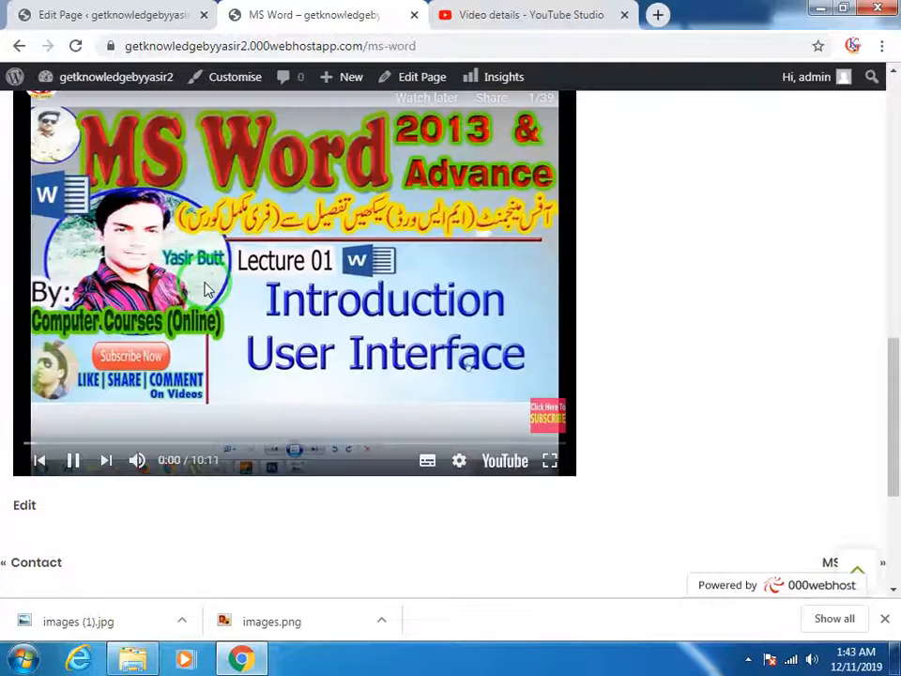
pyautogui.scroll(5, 203, 281)
pyautogui.scroll(-4, 203, 281)
pyautogui.scroll(-1, 234, 309)
pyautogui.click(242, 324)
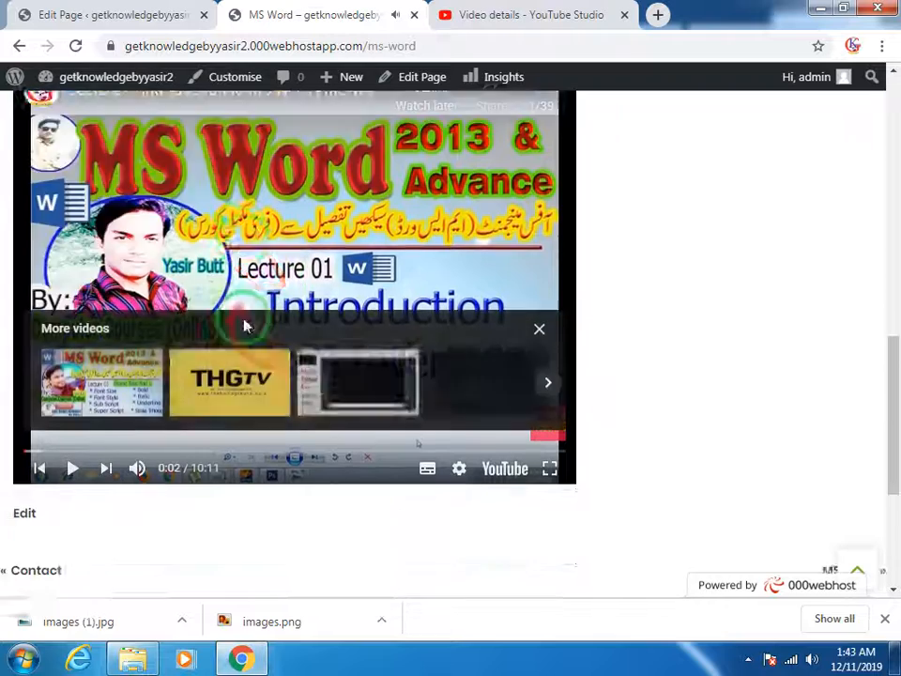
pyautogui.scroll(-3, 242, 324)
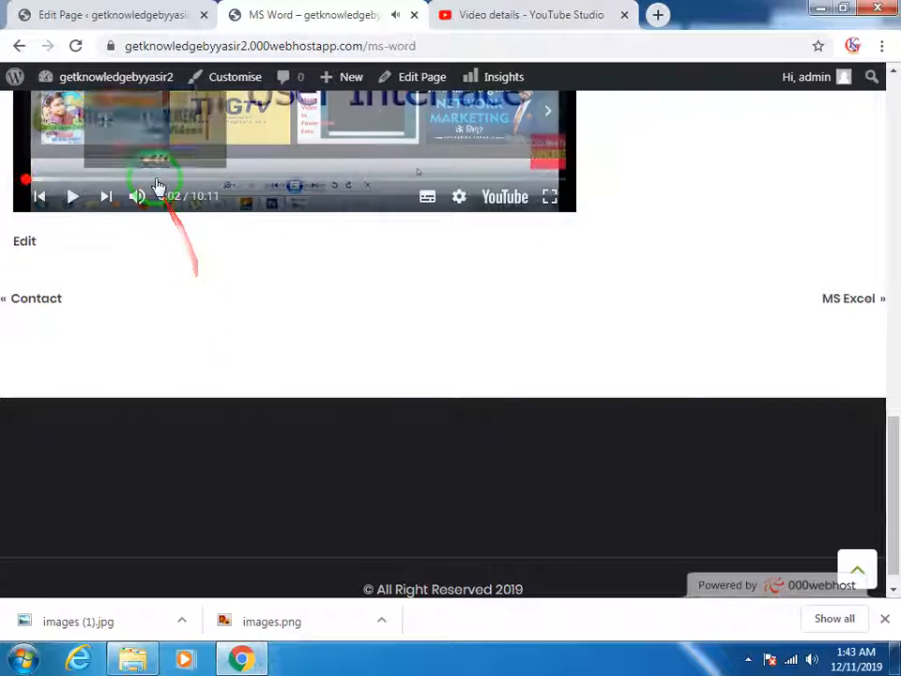
# Return to the WordPress editor and reopen the MS Word page from the list of pages
pyautogui.click(119, 16)
pyautogui.click(262, 318)
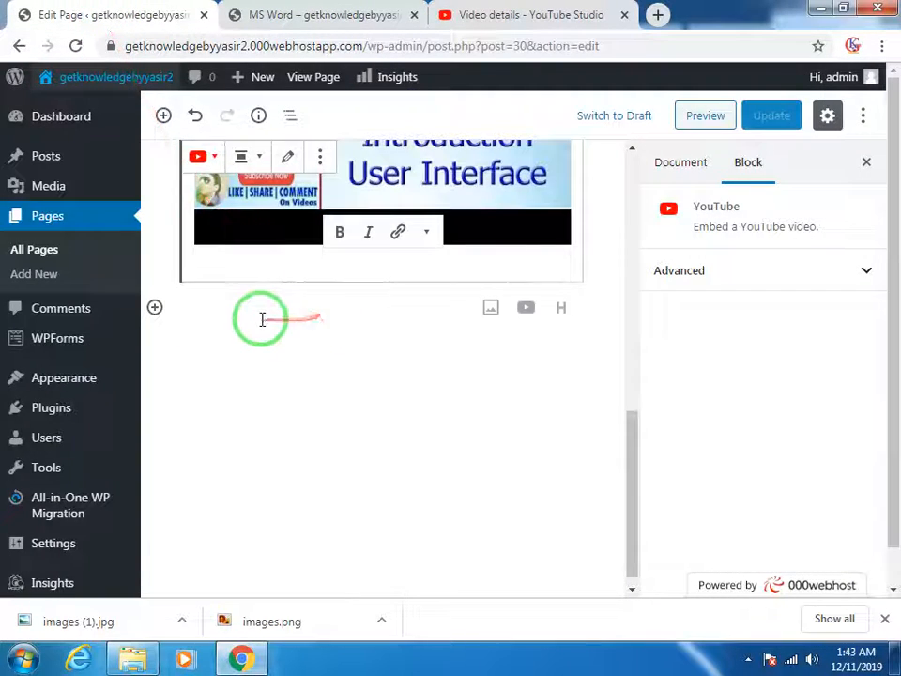
pyautogui.scroll(3, 262, 318)
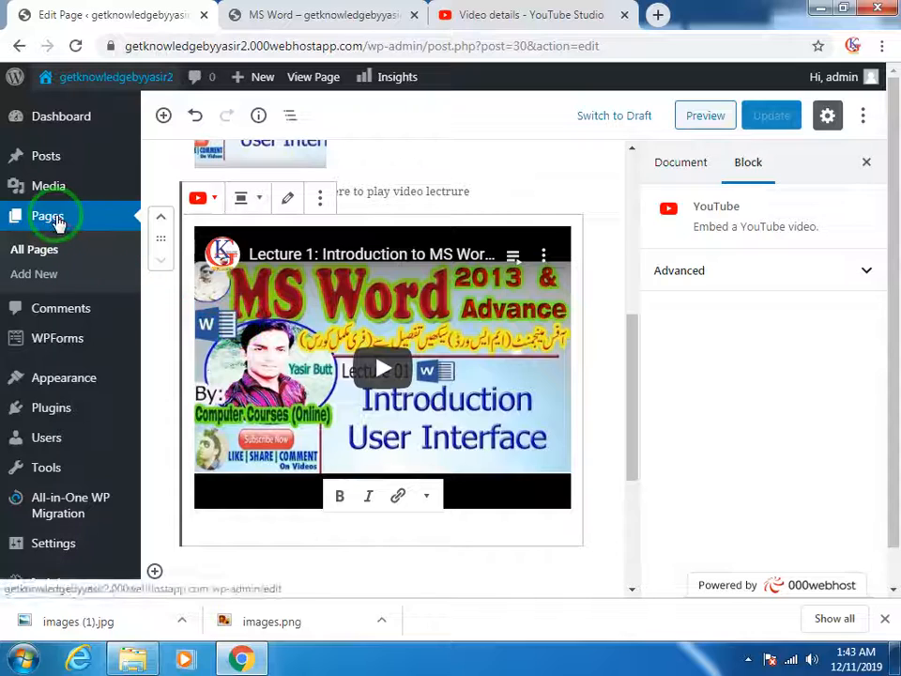
pyautogui.click(315, 11)
pyautogui.click(159, 15)
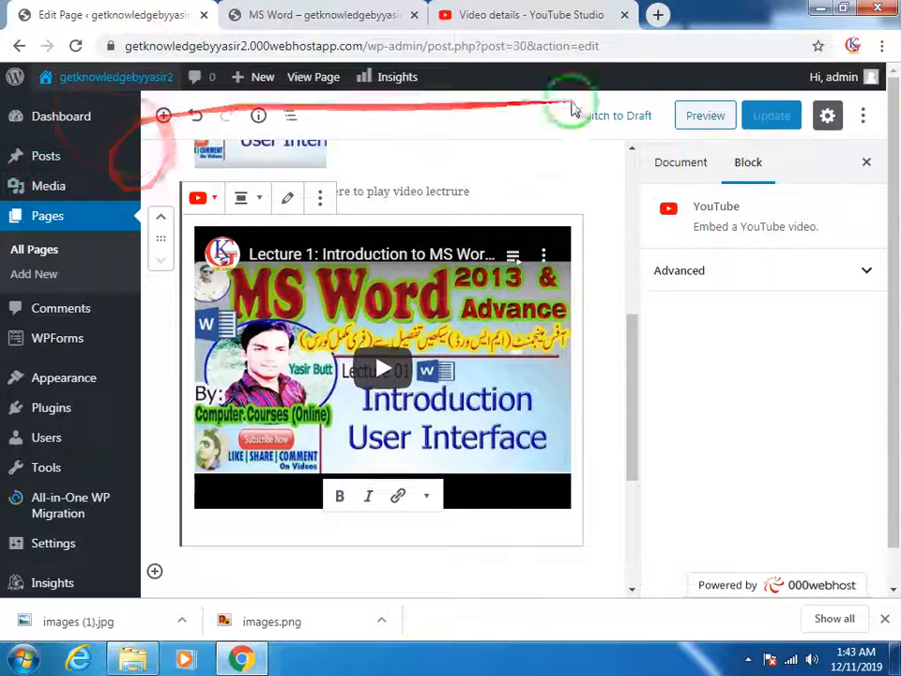
pyautogui.click(48, 217)
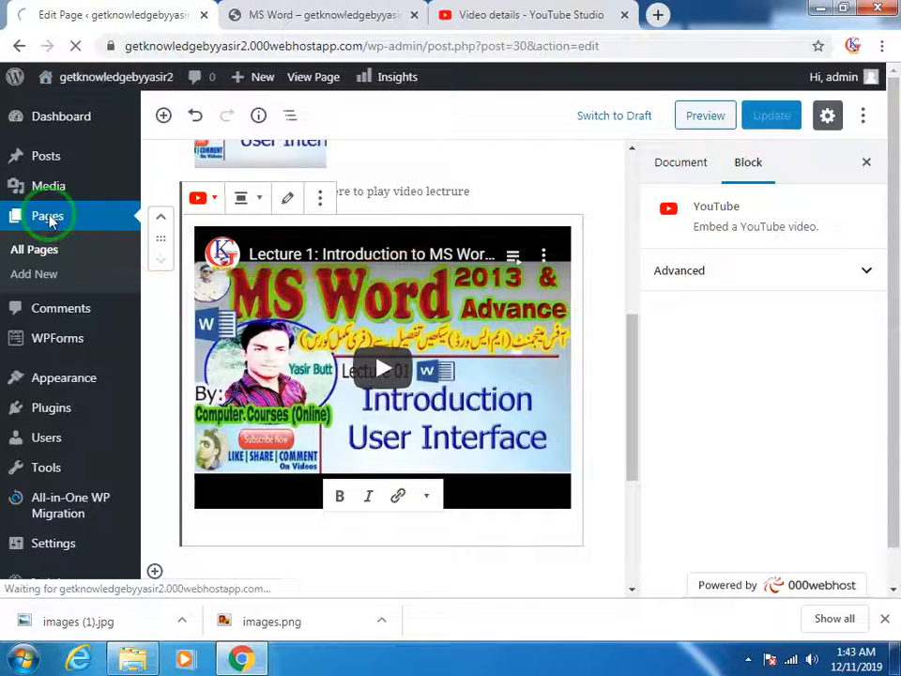
pyautogui.scroll(-5, 342, 359)
pyautogui.scroll(-5, 342, 359)
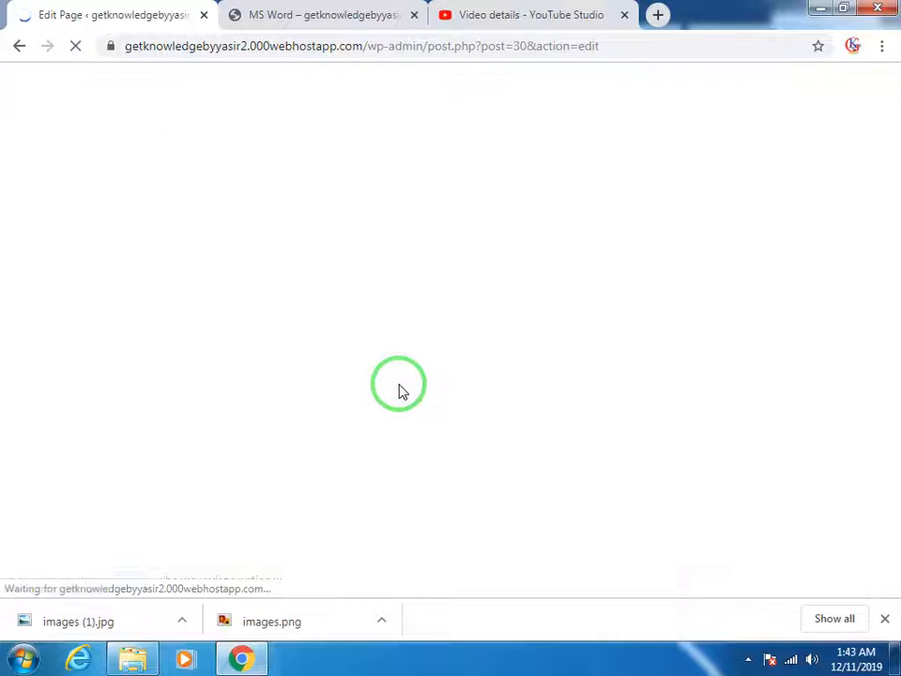
pyautogui.scroll(-5, 399, 387)
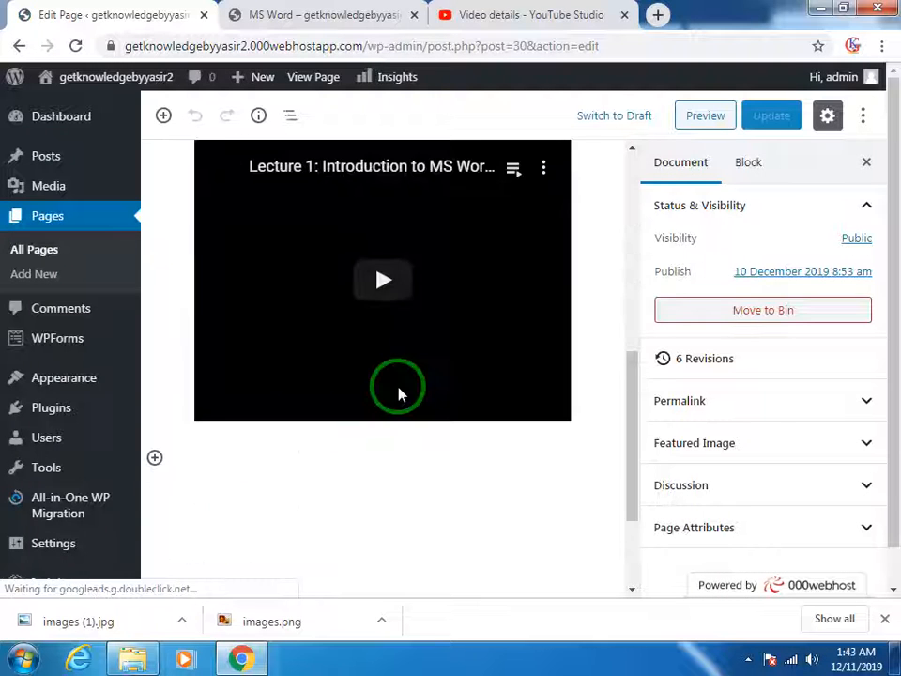
# Add an image block below the Lecture 1 video and choose to insert its image from a URL
pyautogui.scroll(-1, 399, 394)
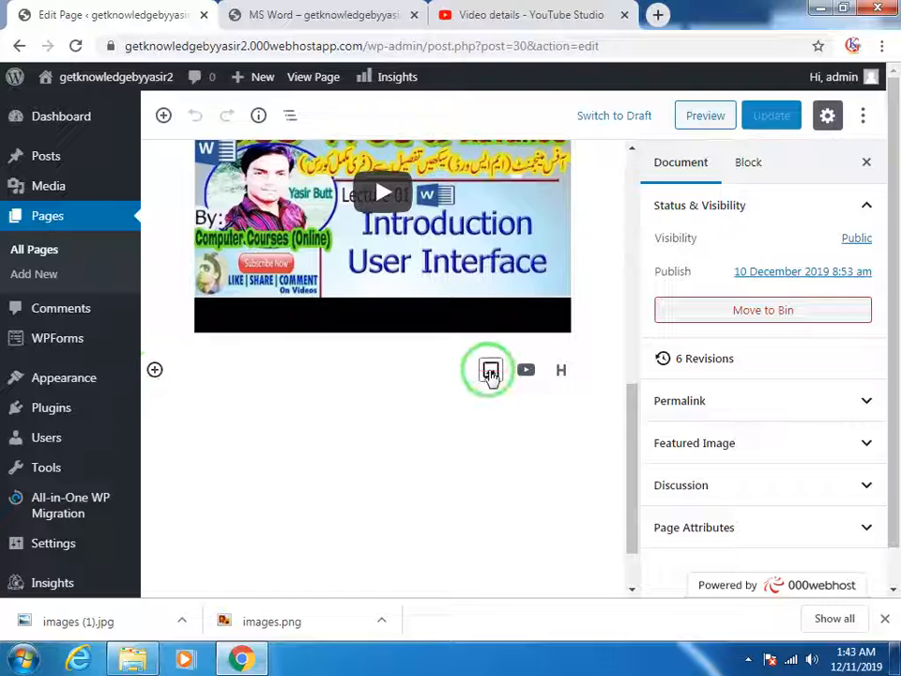
pyautogui.click(489, 372)
pyautogui.click(387, 506)
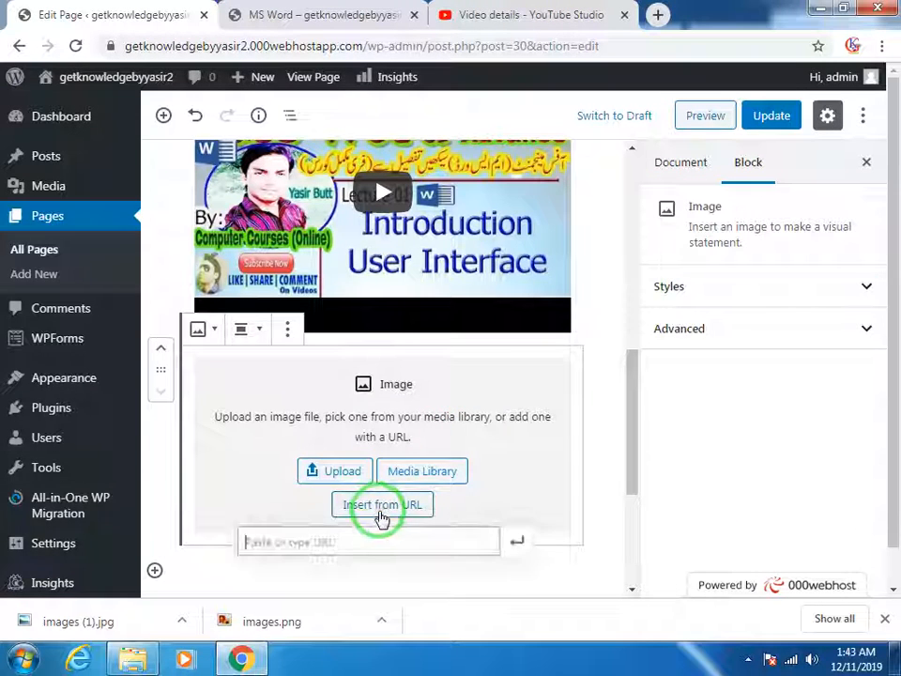
# Go back to the YouTube watch page of Lecture 1 and open Lecture 2 from its MS Word playlist
pyautogui.click(493, 15)
pyautogui.click(316, 9)
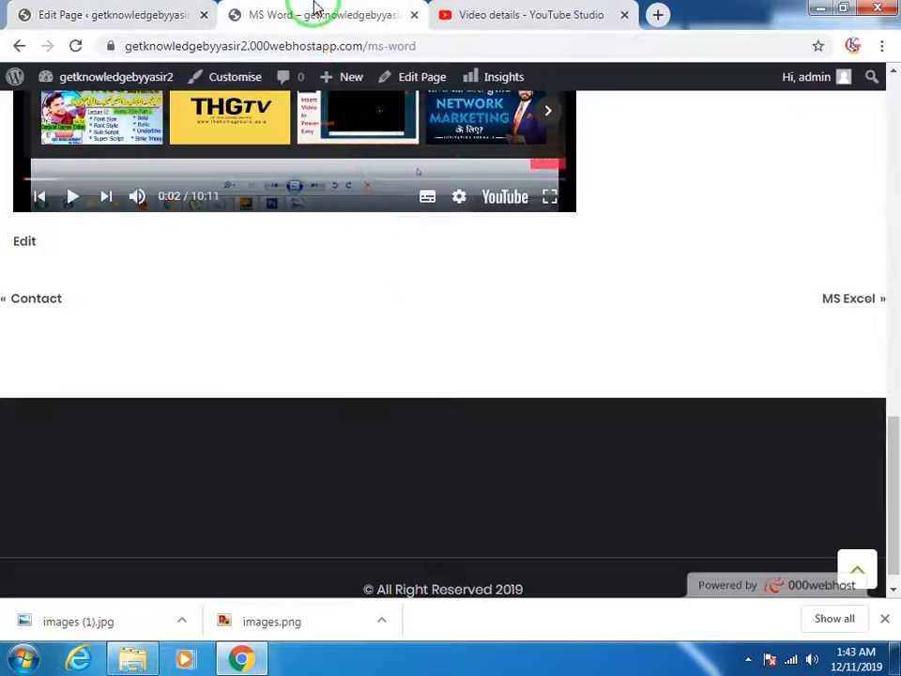
pyautogui.hotkey('ctrl', 'Tab')
pyautogui.click(17, 45)
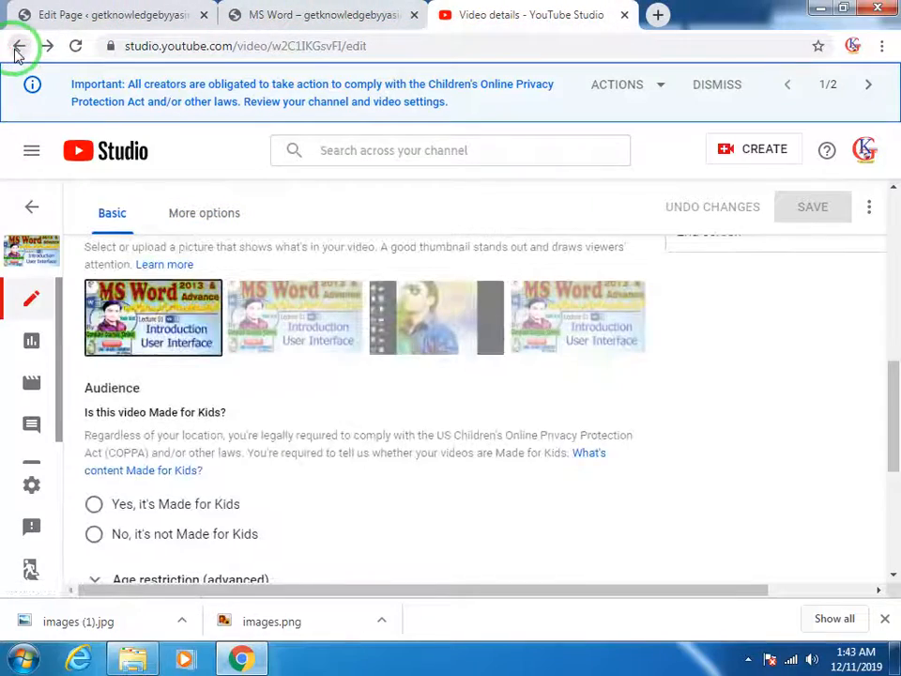
pyautogui.click(18, 45)
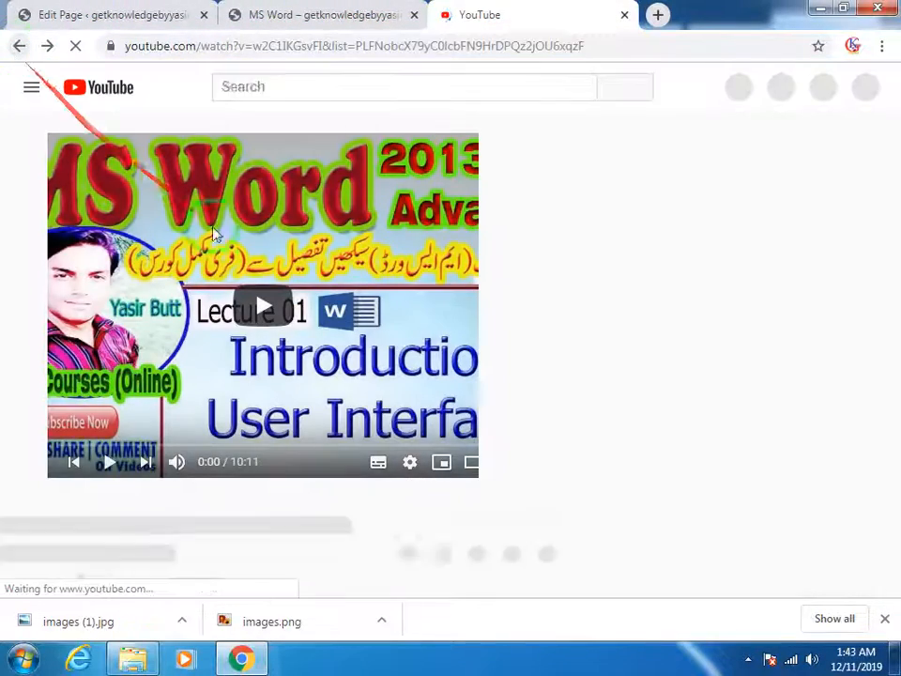
pyautogui.scroll(-1, 488, 283)
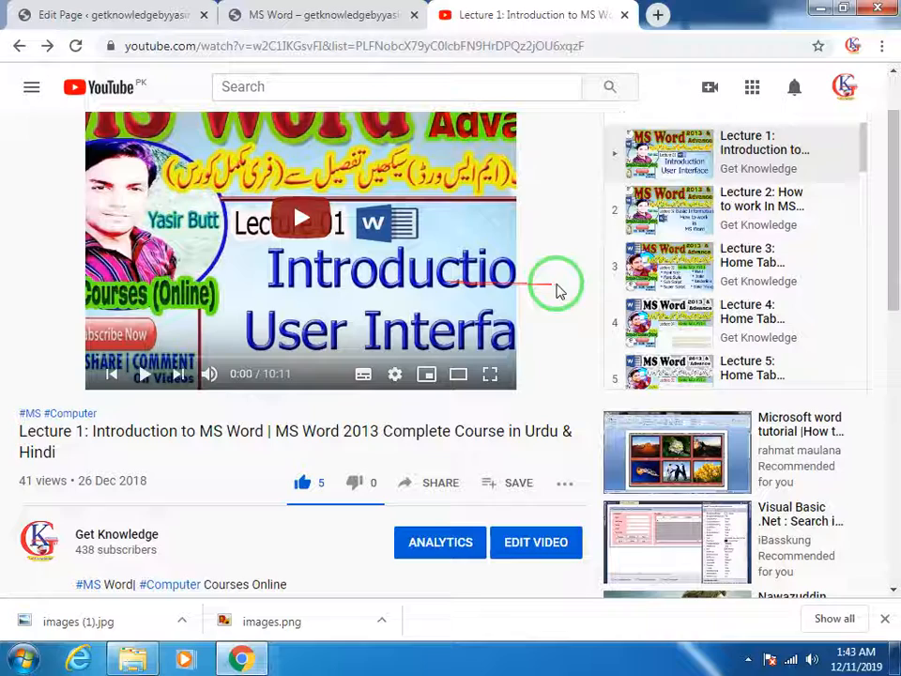
pyautogui.click(761, 217)
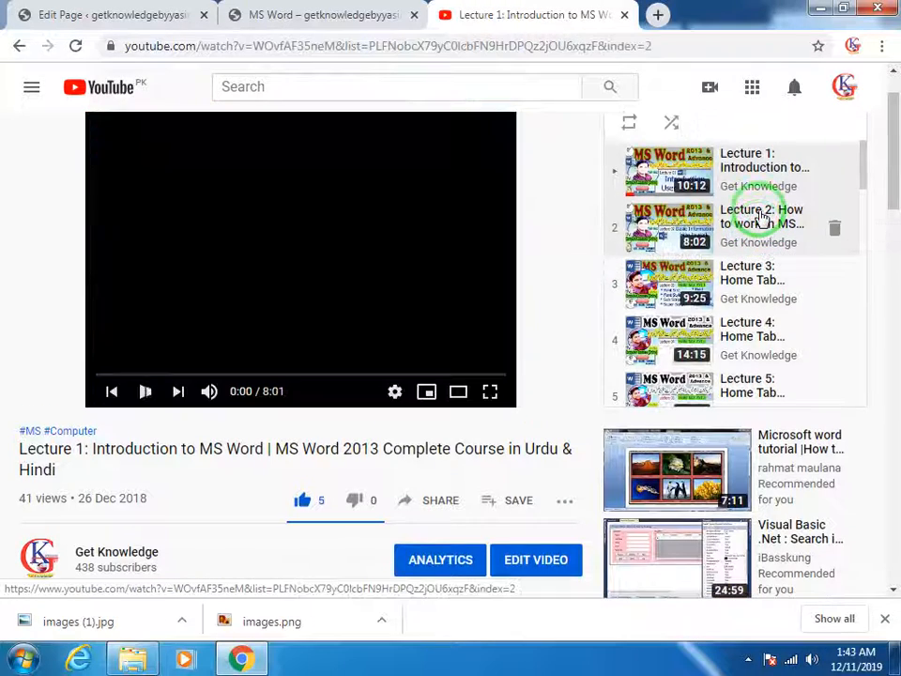
# Check the embedding option in Lecture 2's video details in YouTube Studio, and return to its watch page
pyautogui.scroll(-1, 441, 366)
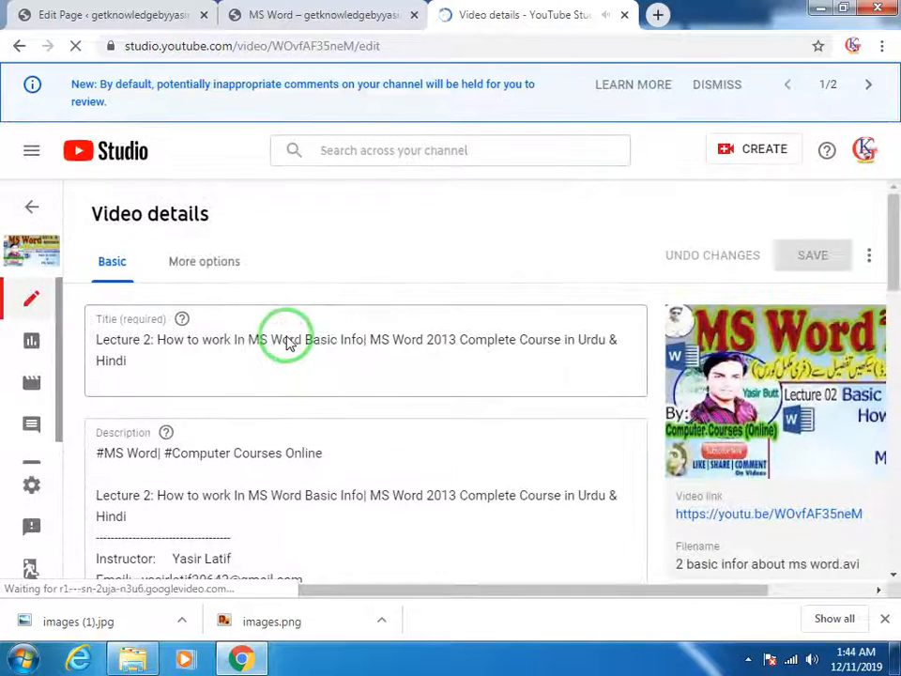
pyautogui.click(217, 270)
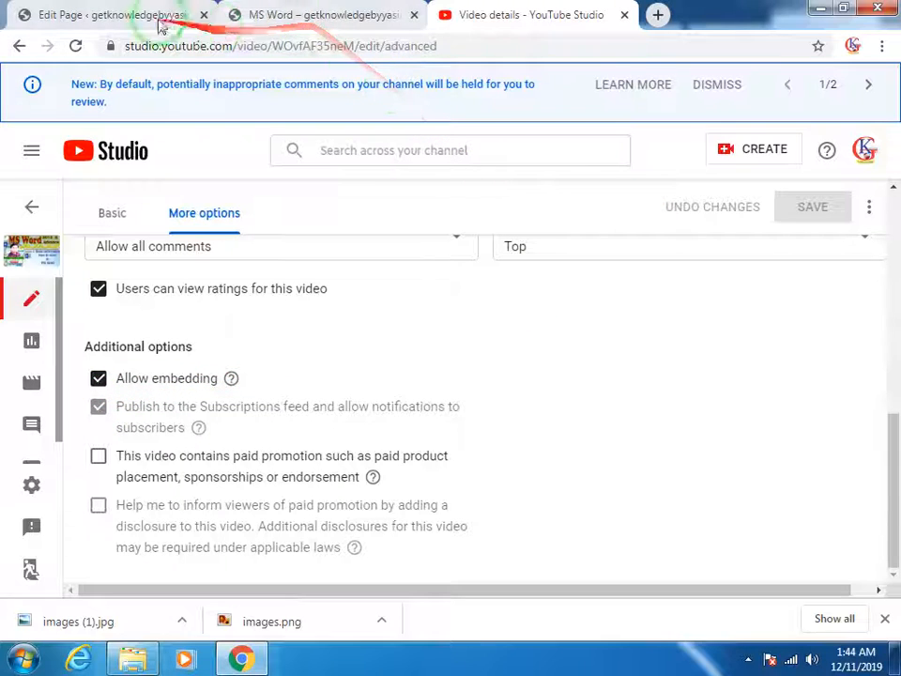
pyautogui.click(19, 45)
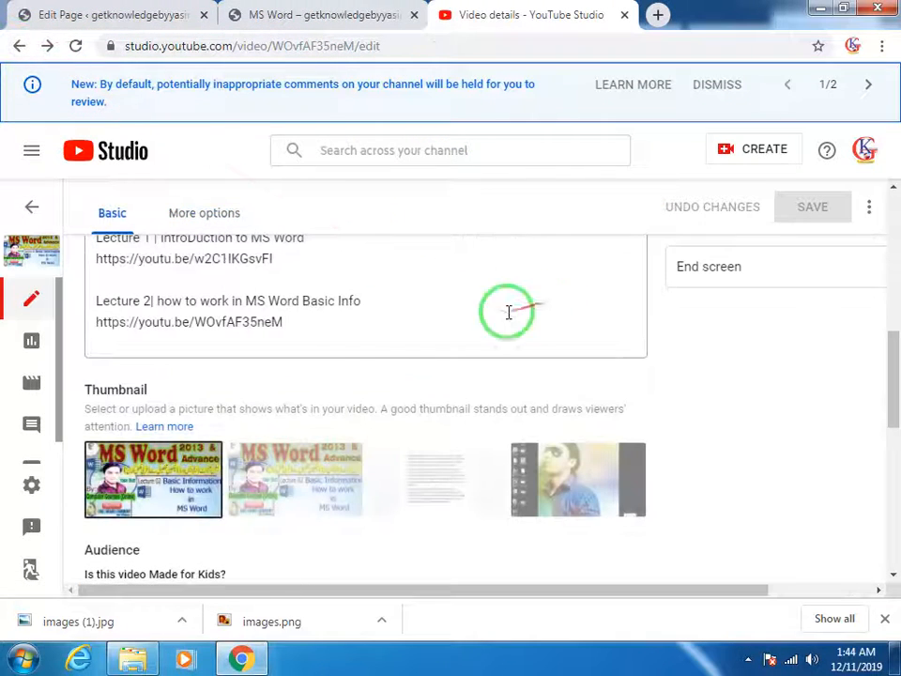
pyautogui.scroll(3, 241, 292)
pyautogui.click(20, 45)
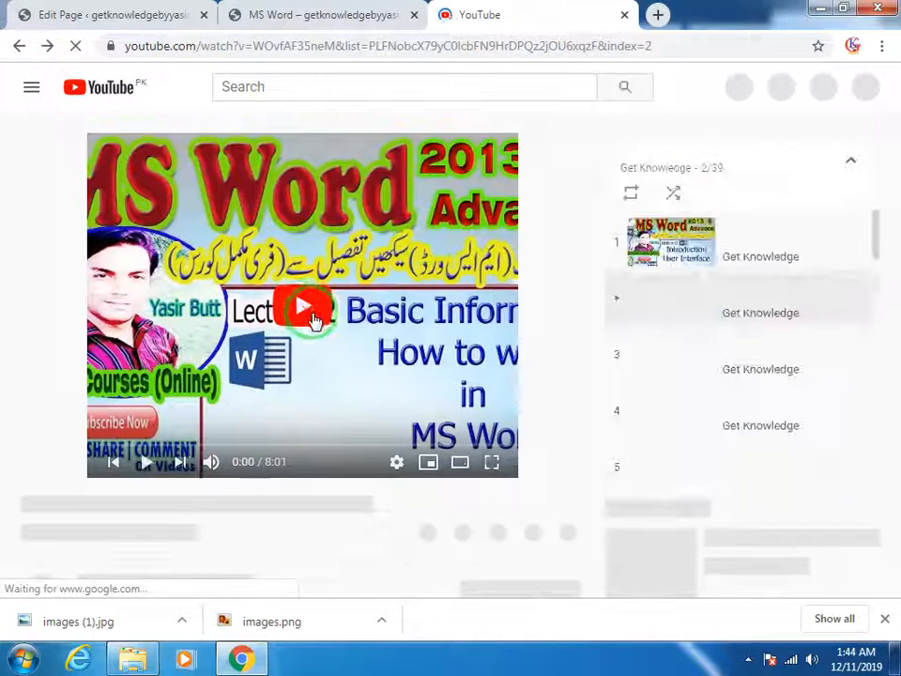
# Copy the Lecture 2 video's page address and submit it as the URL of the image block below the Lecture 1 video
pyautogui.click(303, 280)
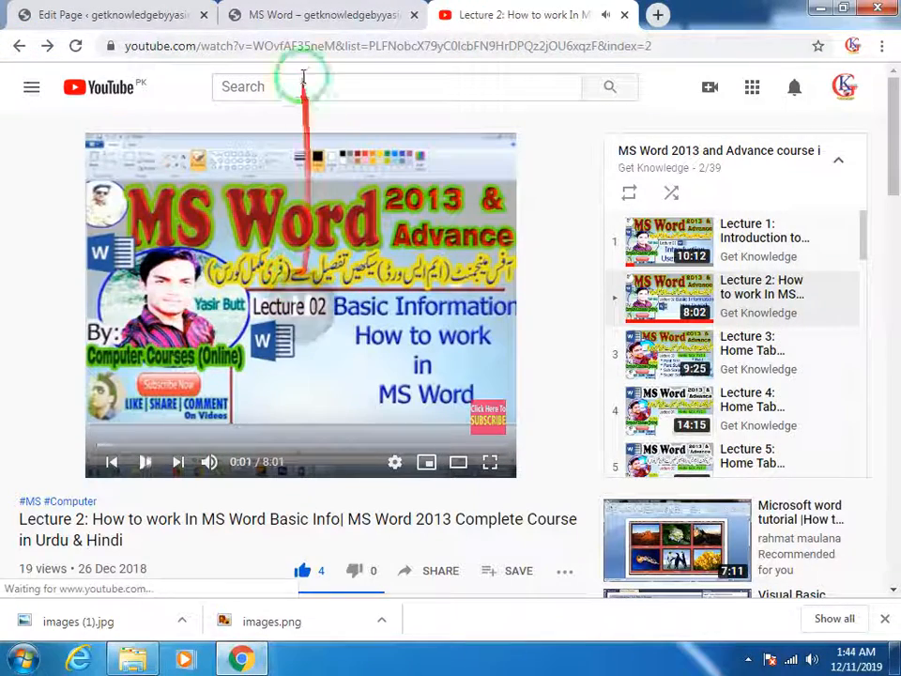
pyautogui.click(290, 49)
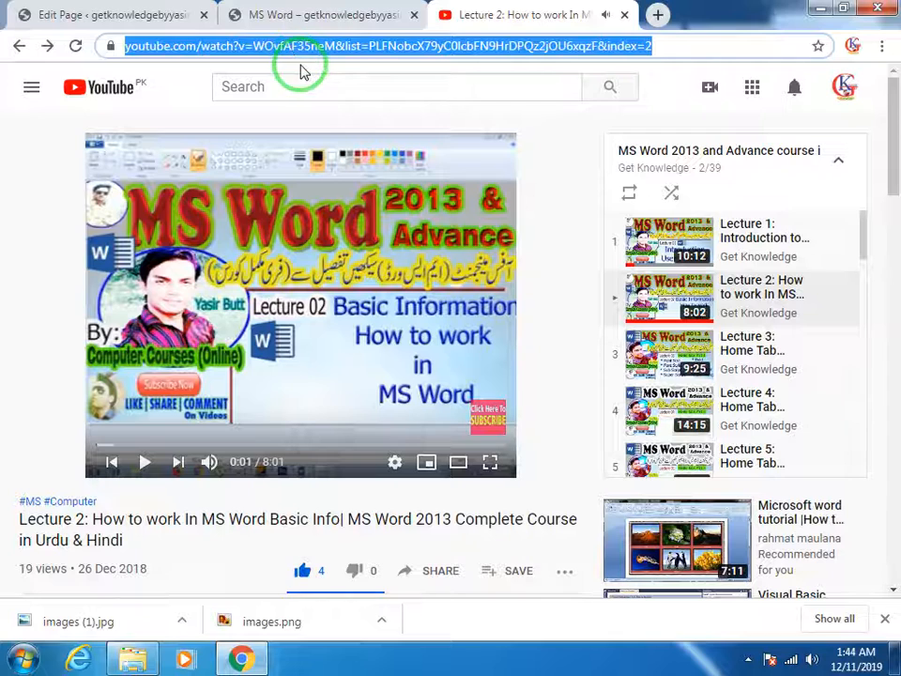
pyautogui.click(150, 17)
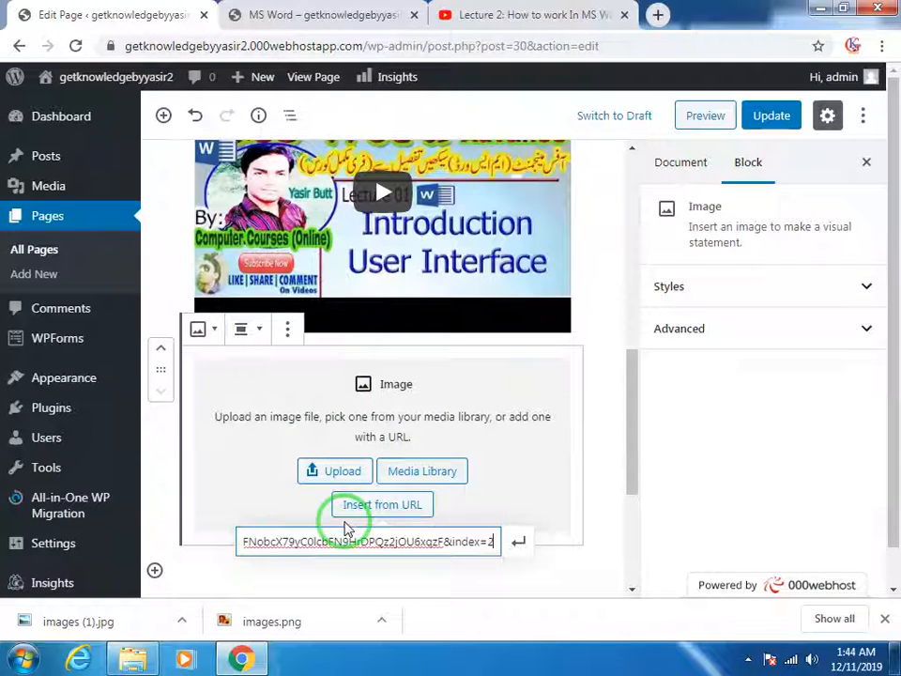
pyautogui.click(518, 541)
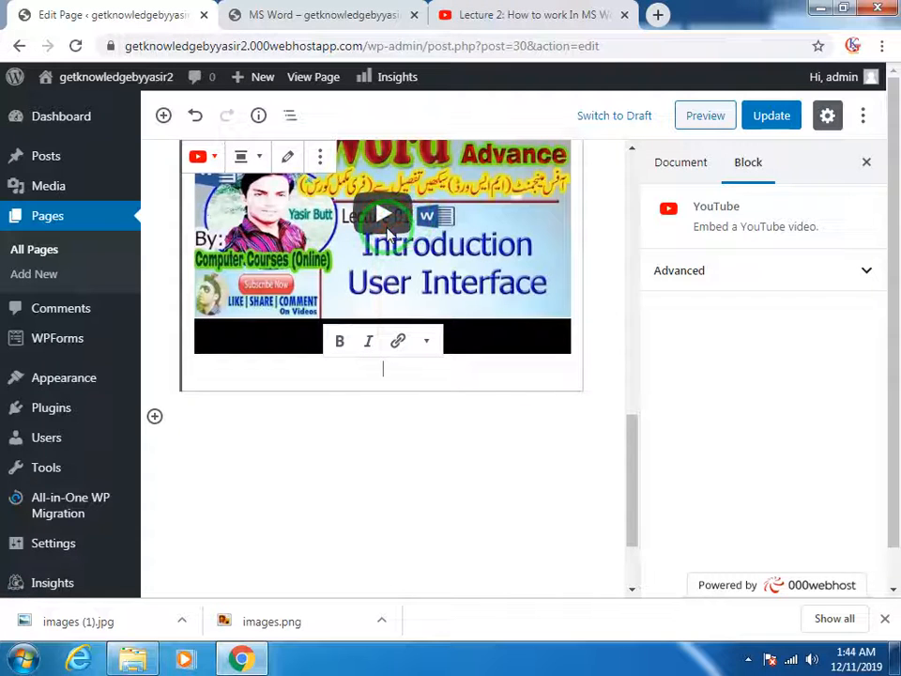
# Set the alignment of the lower embedded YouTube video to Align Centre
pyautogui.scroll(2, 403, 301)
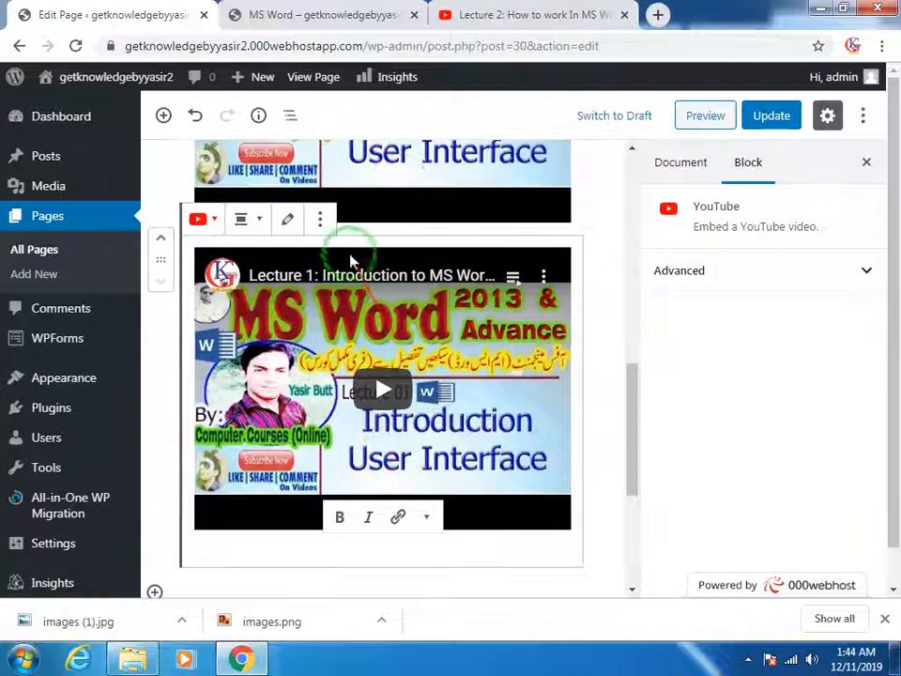
pyautogui.click(258, 221)
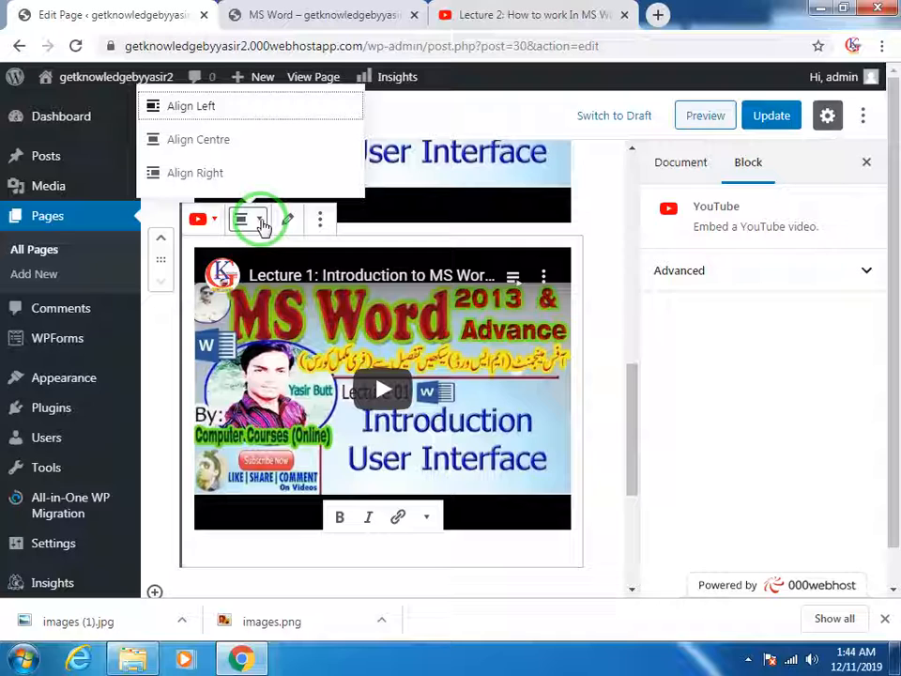
pyautogui.click(214, 141)
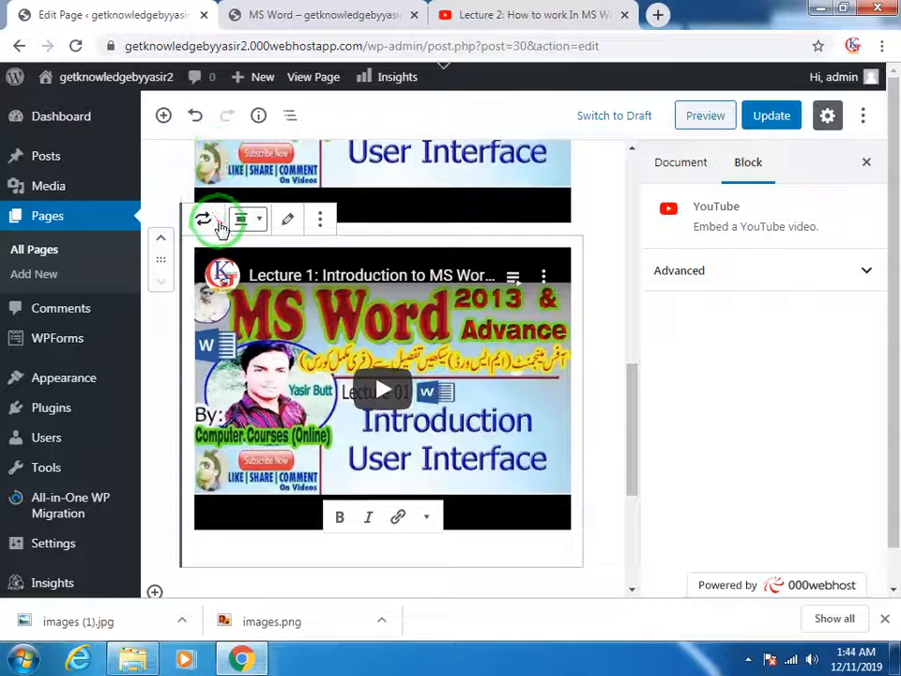
pyautogui.click(203, 221)
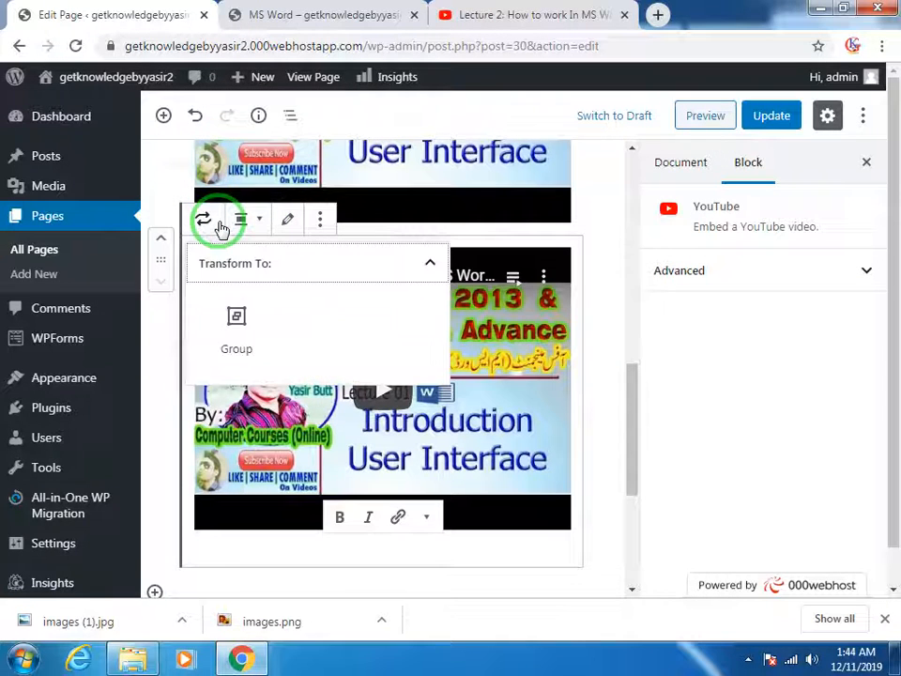
pyautogui.click(320, 221)
pyautogui.click(320, 221)
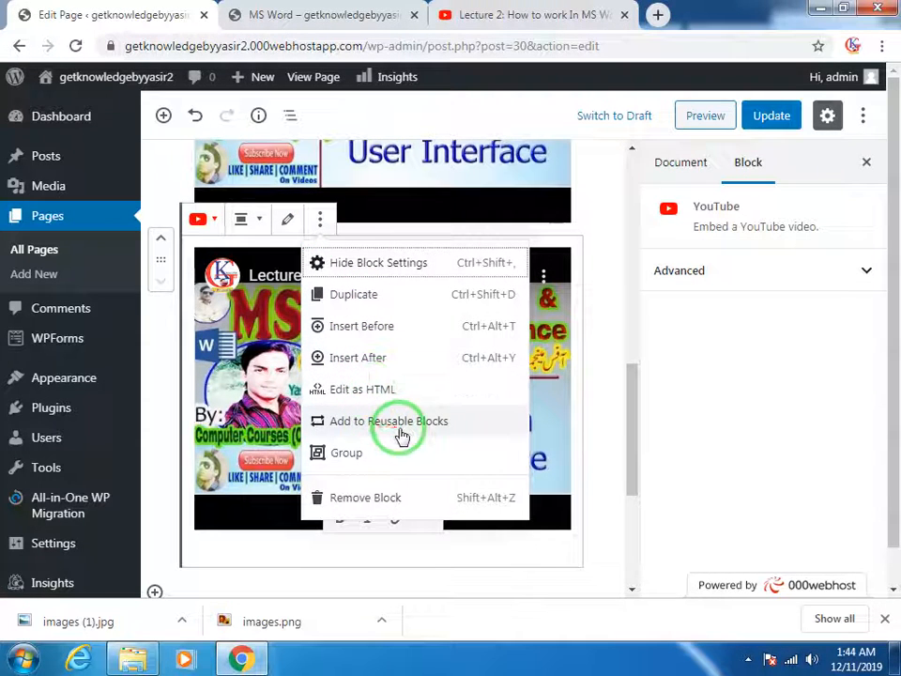
pyautogui.click(320, 219)
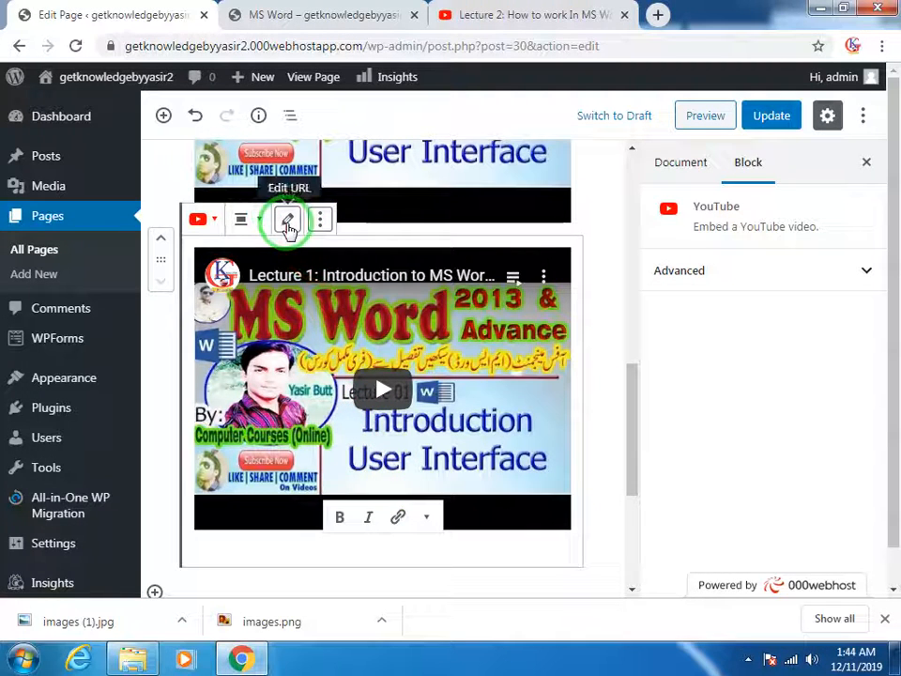
pyautogui.click(427, 518)
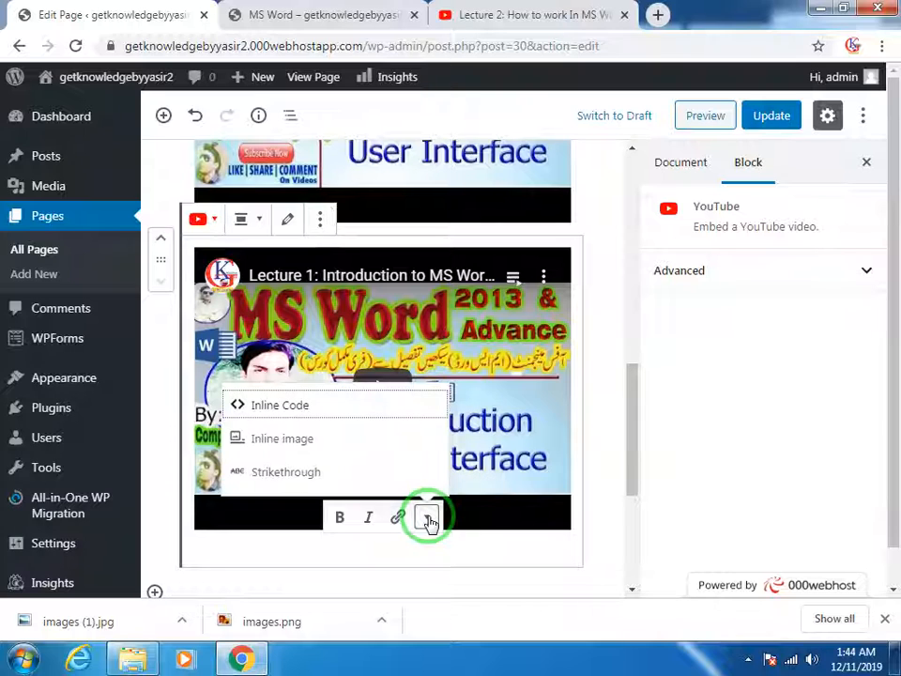
pyautogui.click(293, 441)
pyautogui.click(421, 517)
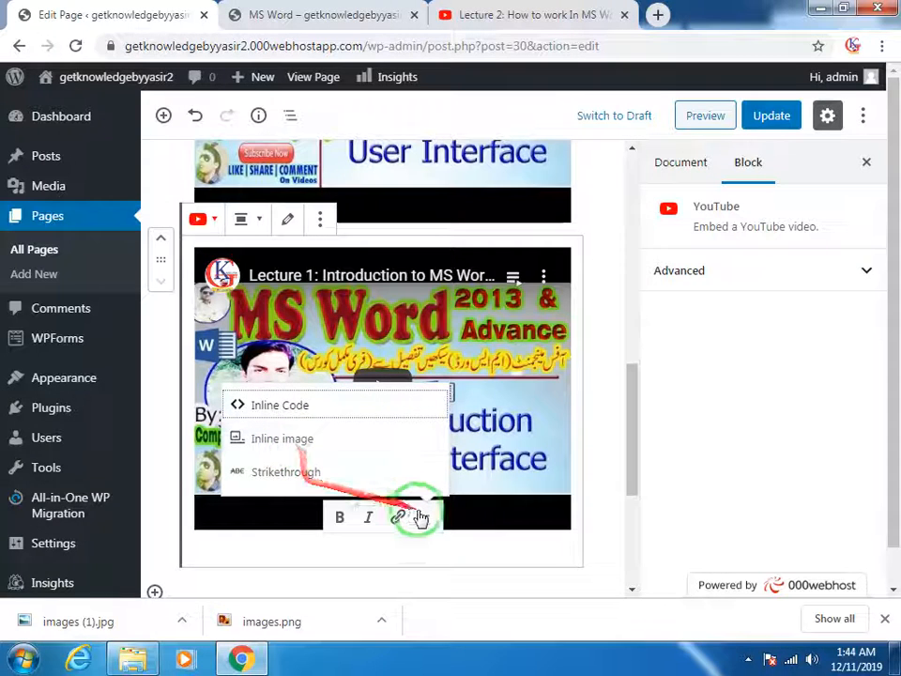
pyautogui.click(427, 519)
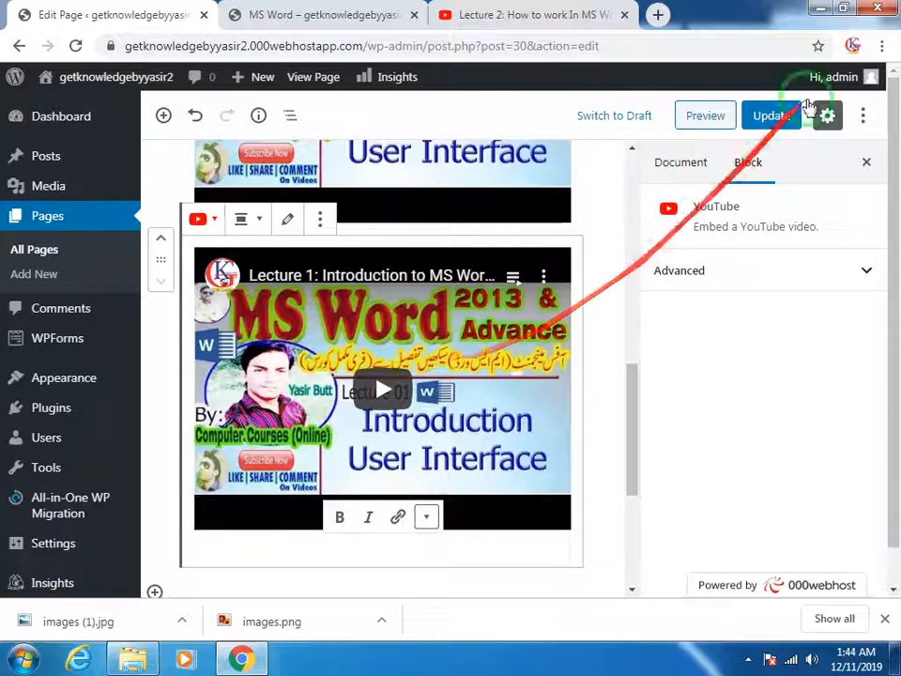
# Update the MS Word page and inspect both embedded videos on the reloaded live page
pyautogui.click(768, 118)
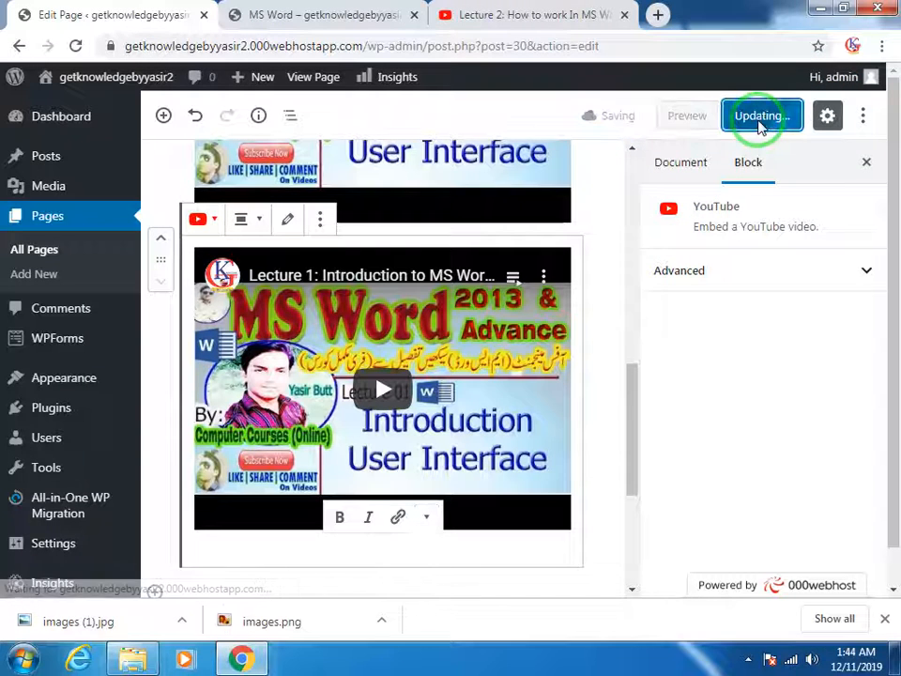
pyautogui.click(319, 14)
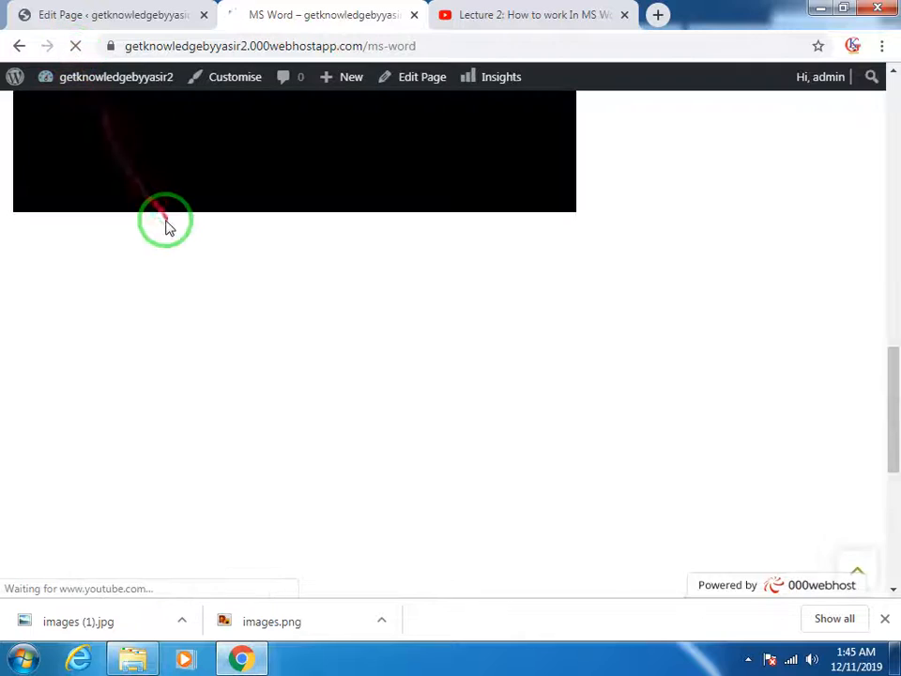
pyautogui.scroll(4, 165, 226)
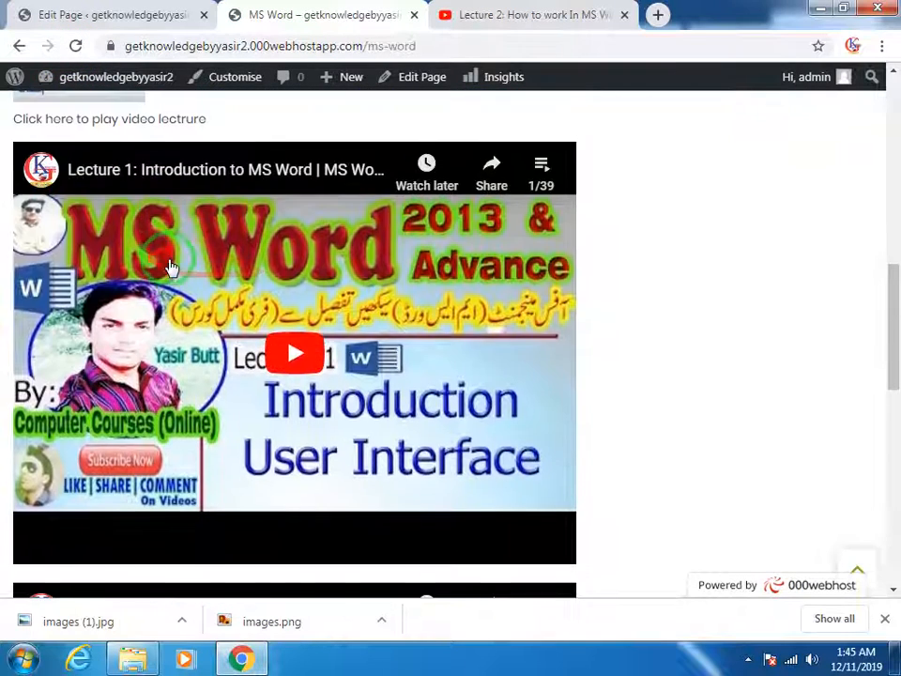
pyautogui.scroll(-2, 171, 269)
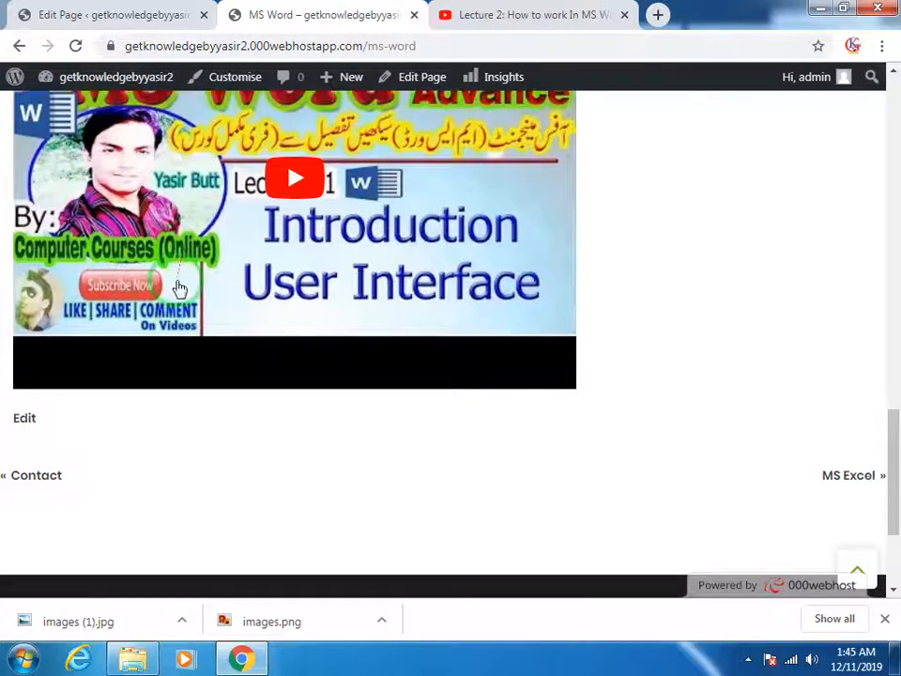
# Play the second embedded video on the live page briefly and pause it
pyautogui.click(249, 263)
pyautogui.scroll(2, 251, 265)
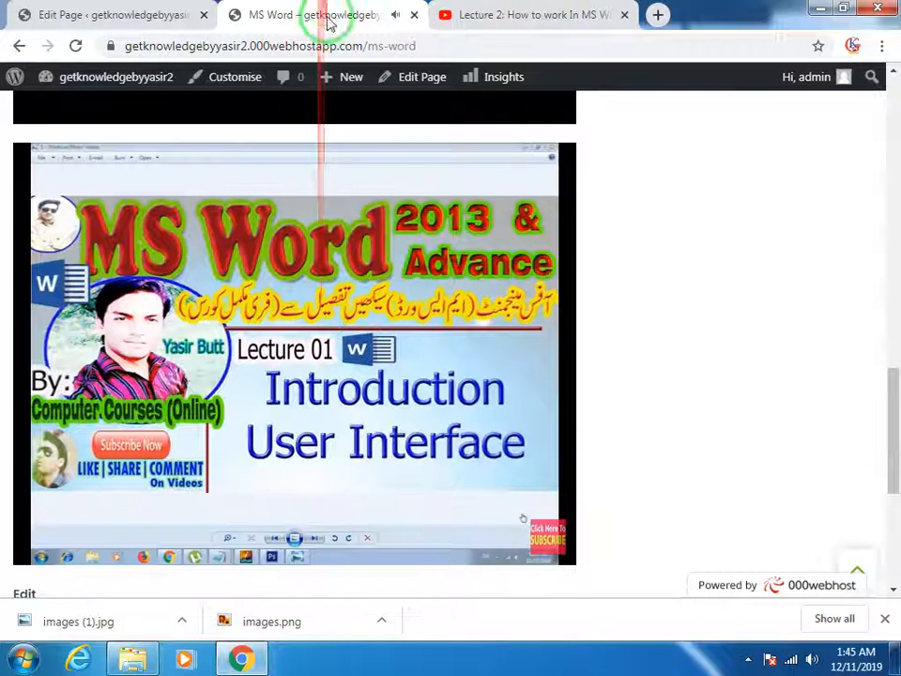
pyautogui.click(329, 242)
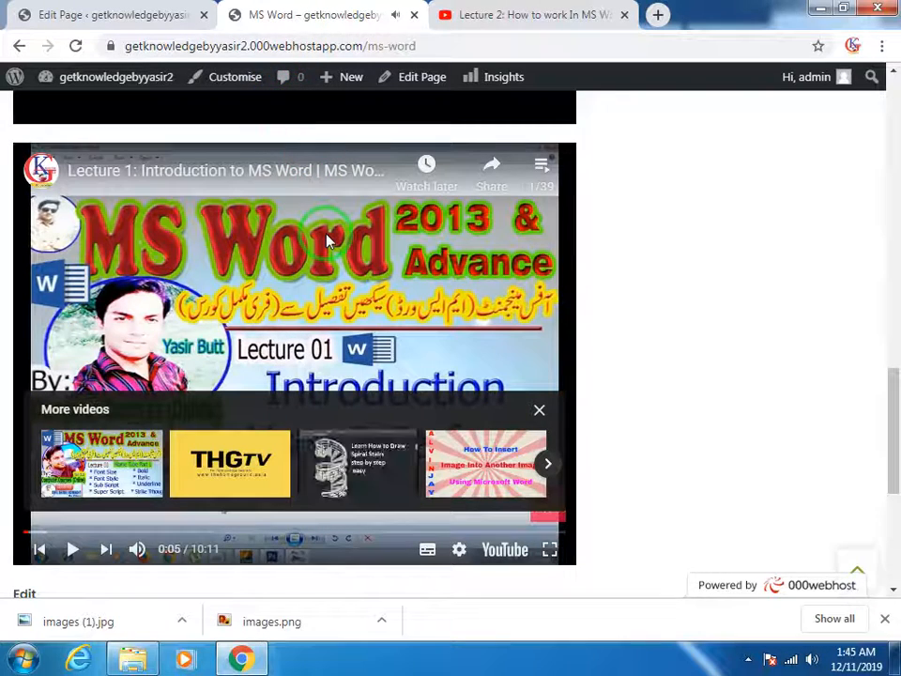
# Open the live MS Excel page under Computer Courses and examine its content
pyautogui.scroll(10, 218, 160)
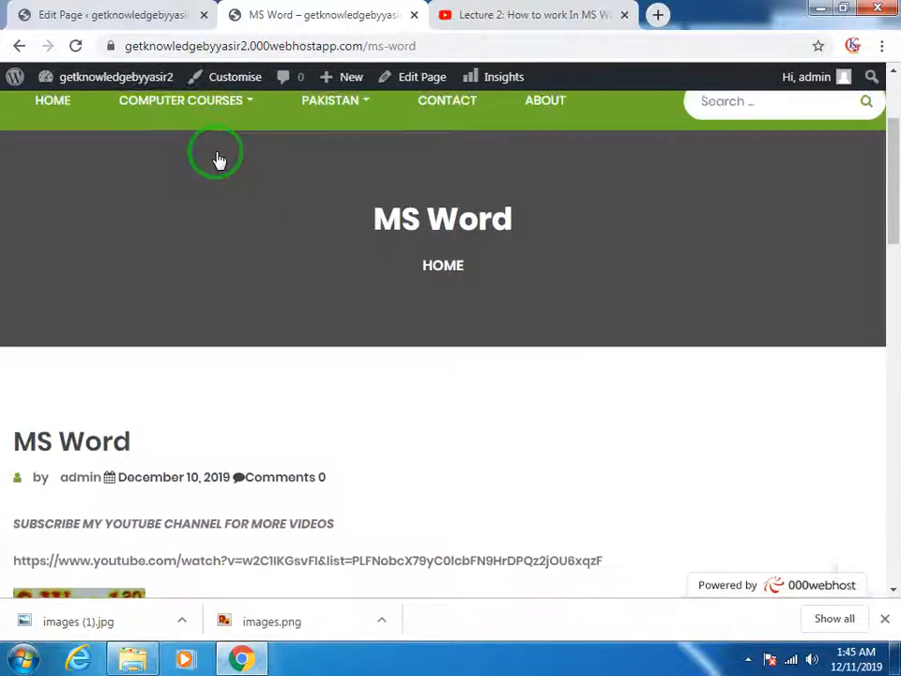
pyautogui.scroll(2, 218, 160)
pyautogui.moveTo(245, 278)
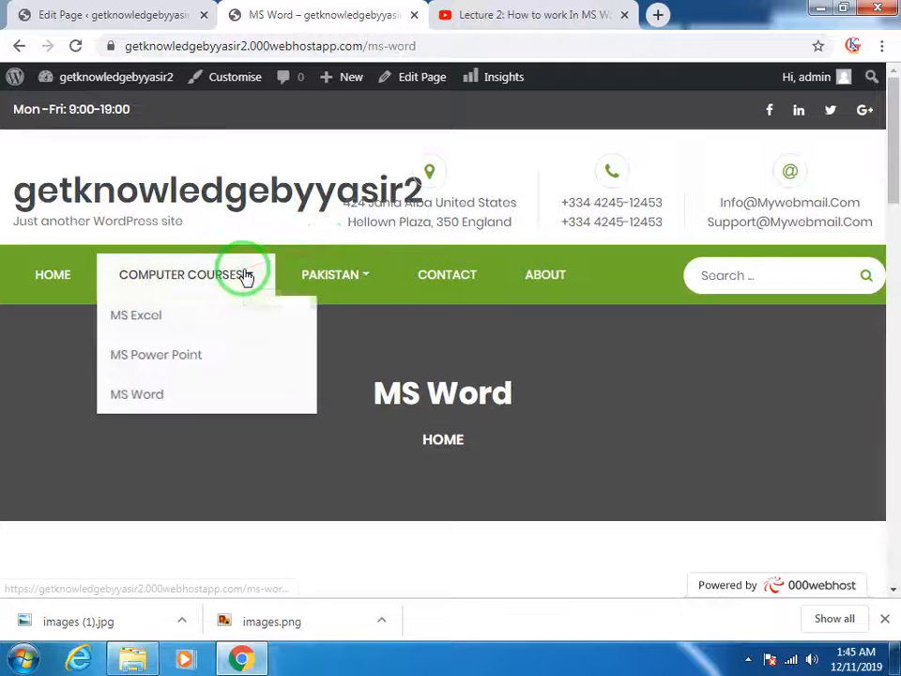
pyautogui.click(160, 337)
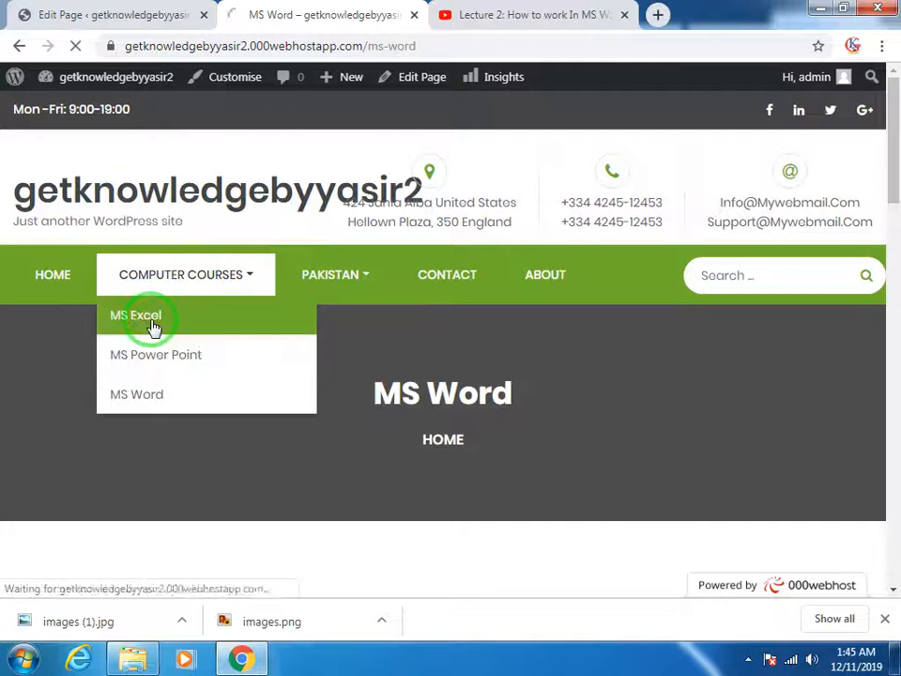
pyautogui.scroll(-5, 366, 451)
pyautogui.scroll(1, 507, 272)
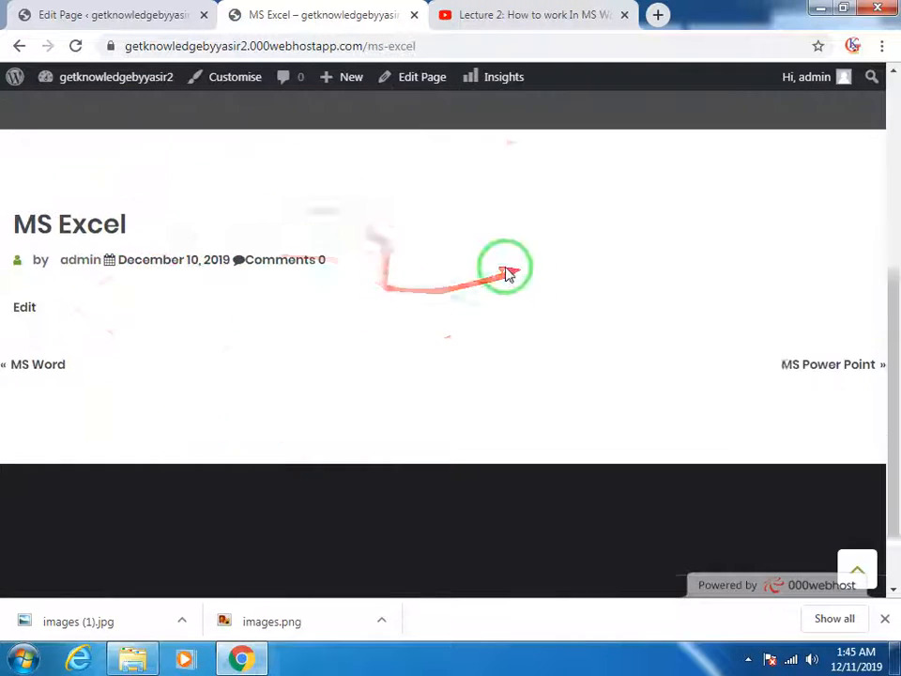
pyautogui.scroll(2, 507, 273)
pyautogui.scroll(-3, 282, 347)
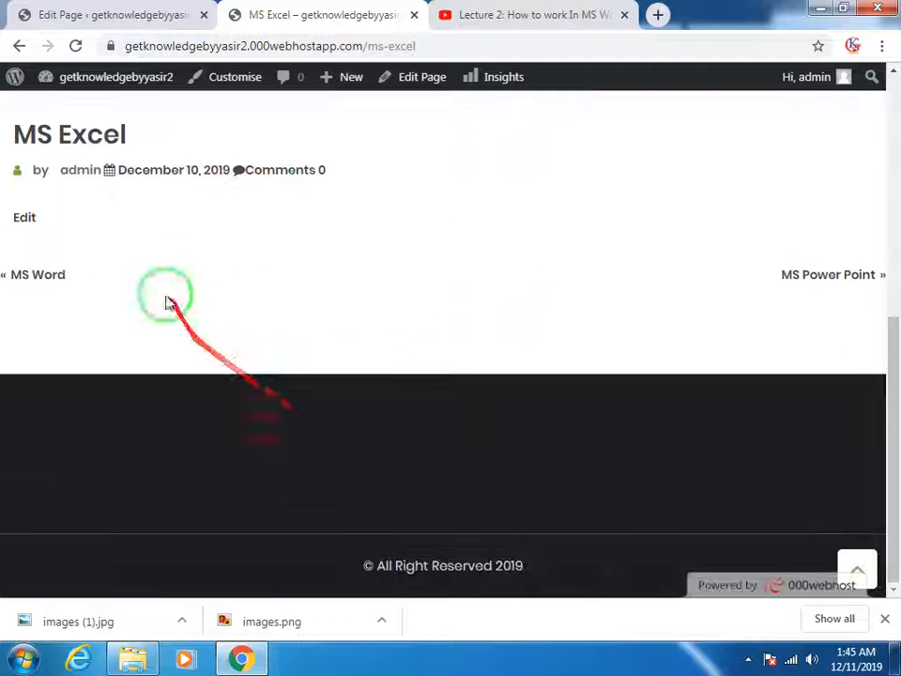
# Open the MS Excel page for editing from the WordPress list of pages
pyautogui.click(92, 7)
pyautogui.click(56, 221)
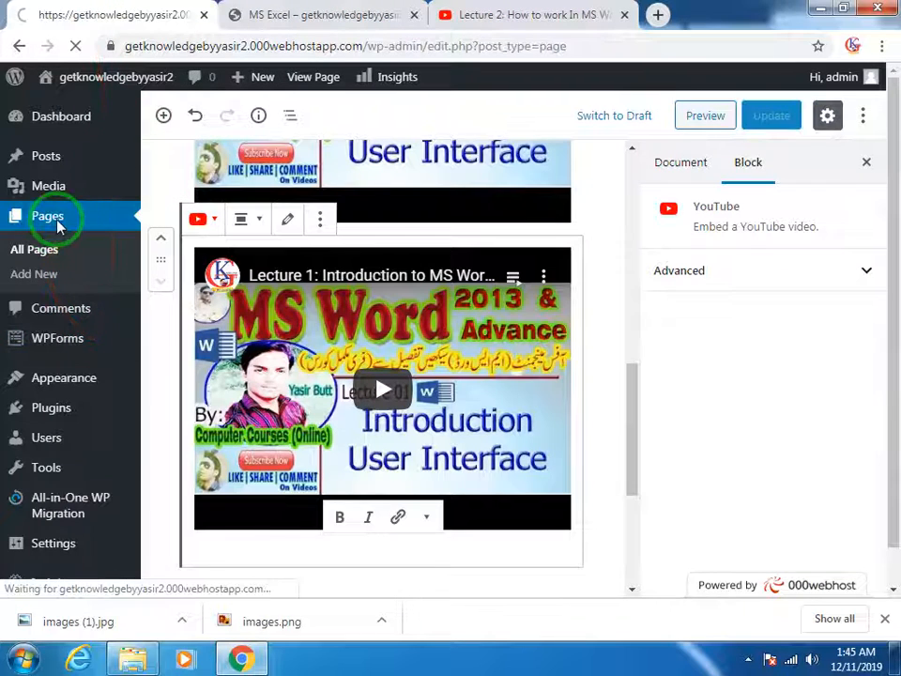
pyautogui.scroll(-5, 171, 261)
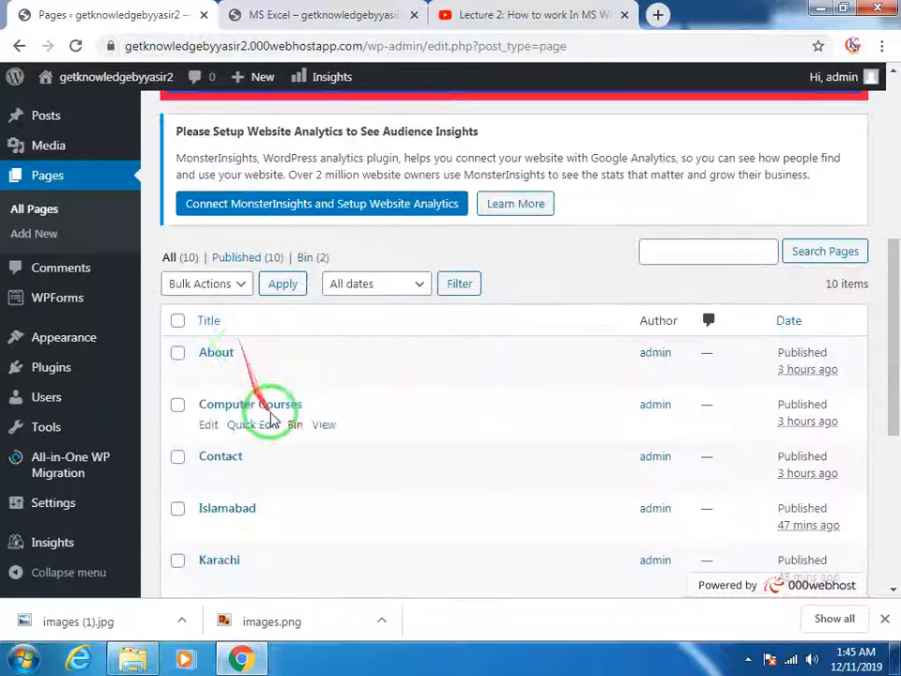
pyautogui.scroll(-3, 270, 418)
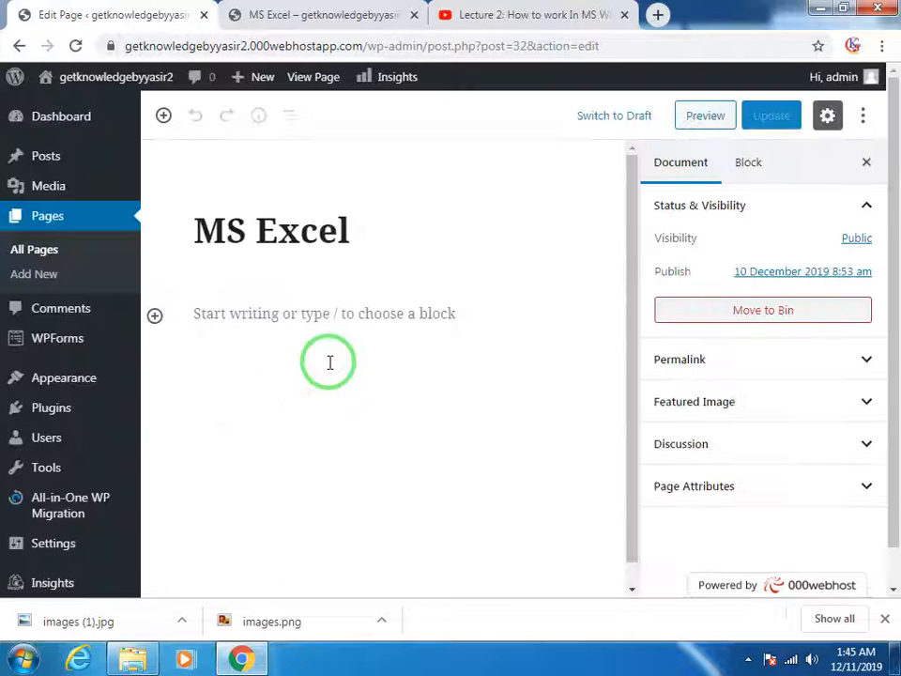
# Add the paragraph "Dear students you can learn here MS Excel Step by Step. pls aslo subscribe us on youtube.thankx" below the title
pyautogui.click(289, 317)
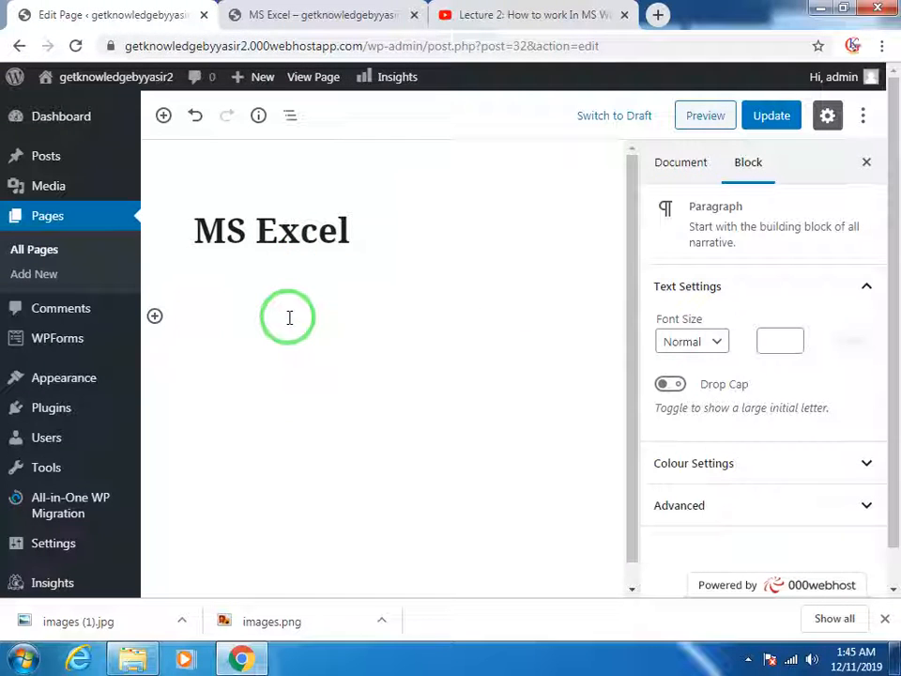
pyautogui.click(257, 248)
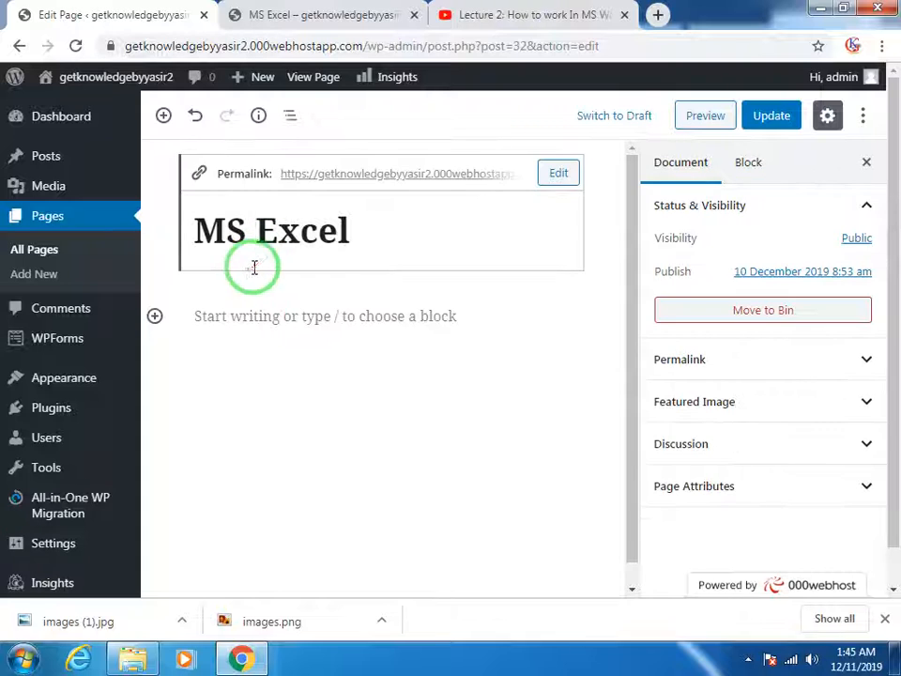
pyautogui.click(401, 250)
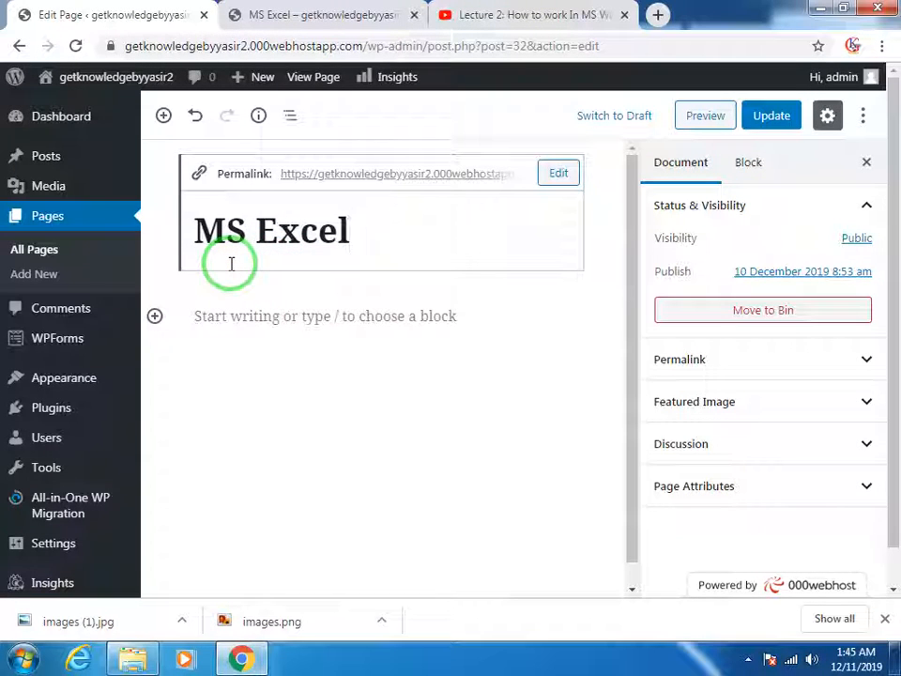
pyautogui.press('Return')
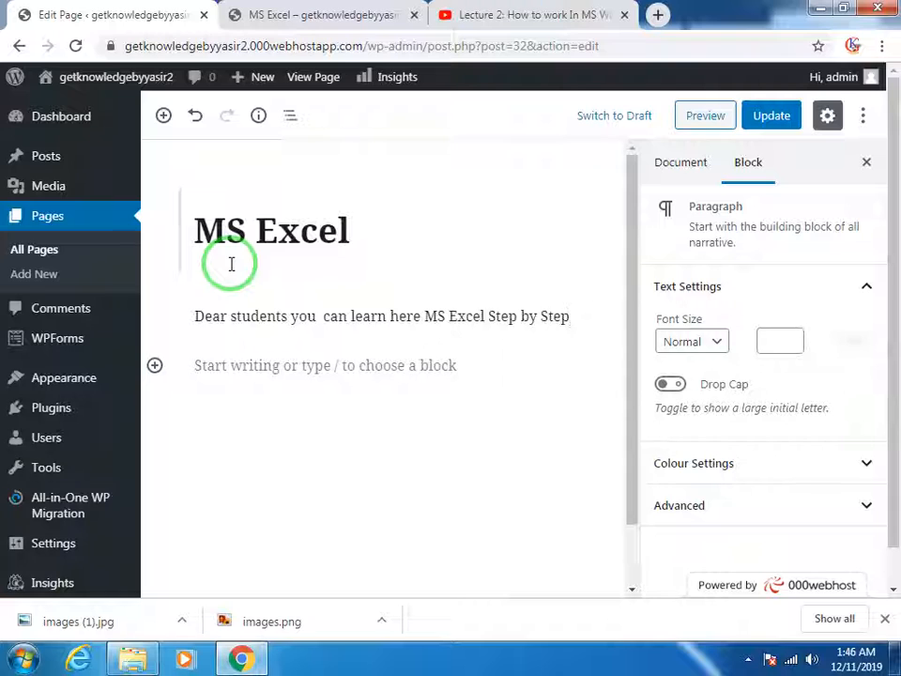
pyautogui.write('.')
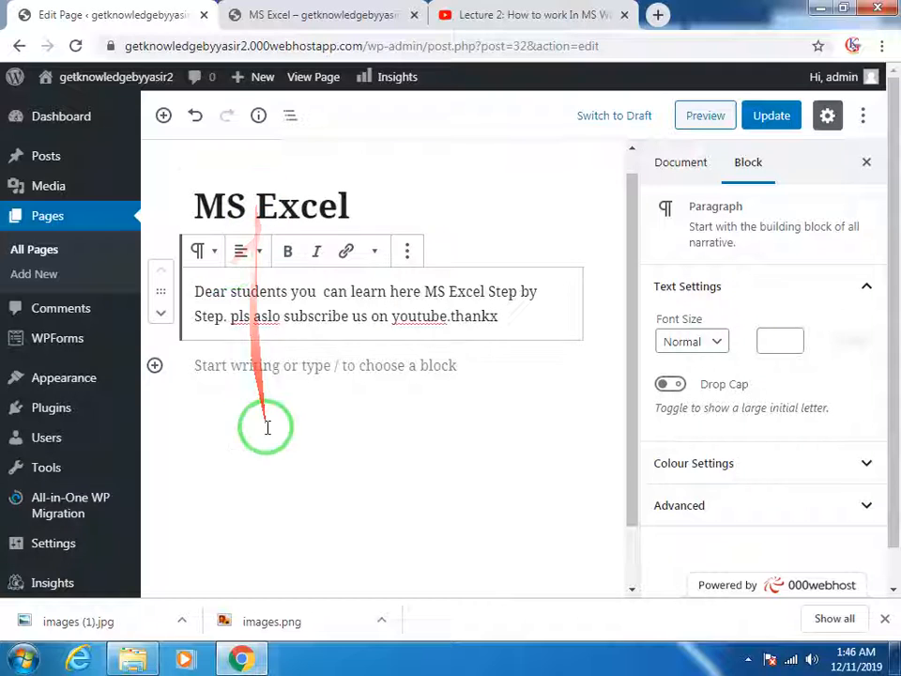
# Insert an image block below the introductory paragraph and choose to fill it from a URL
pyautogui.click(186, 377)
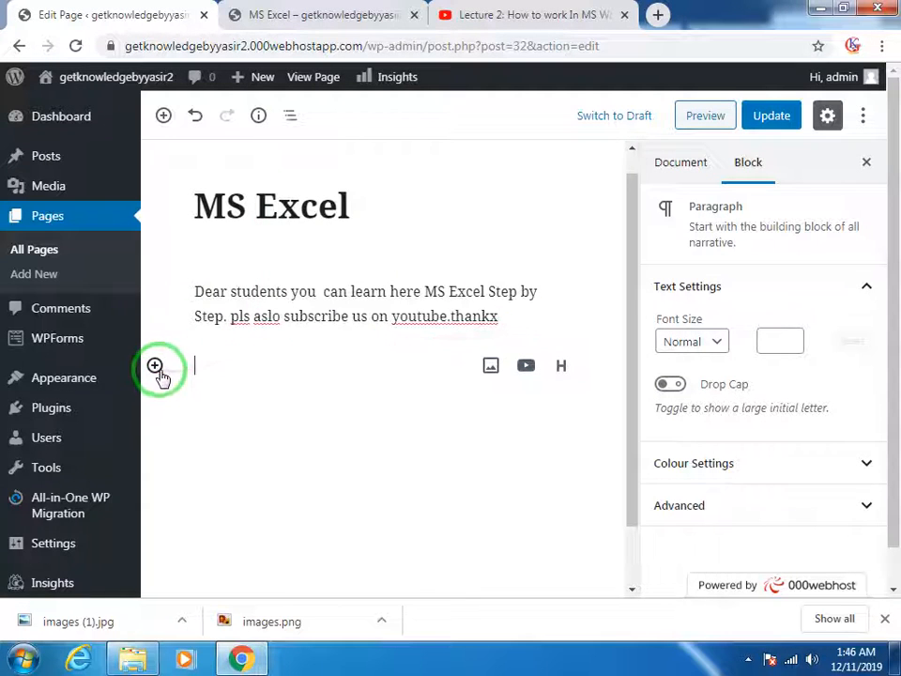
pyautogui.click(490, 365)
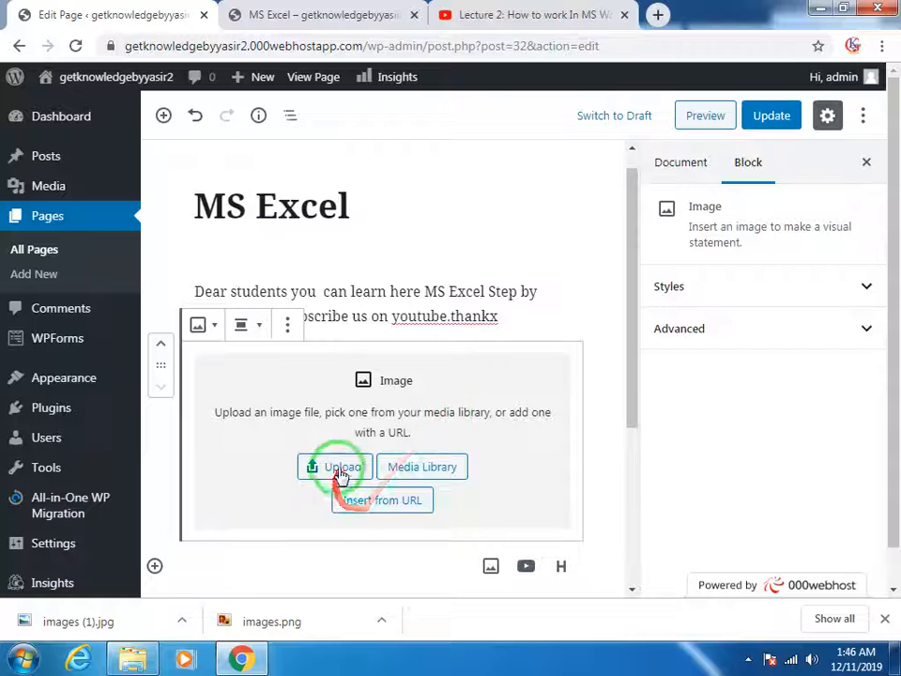
pyautogui.click(405, 506)
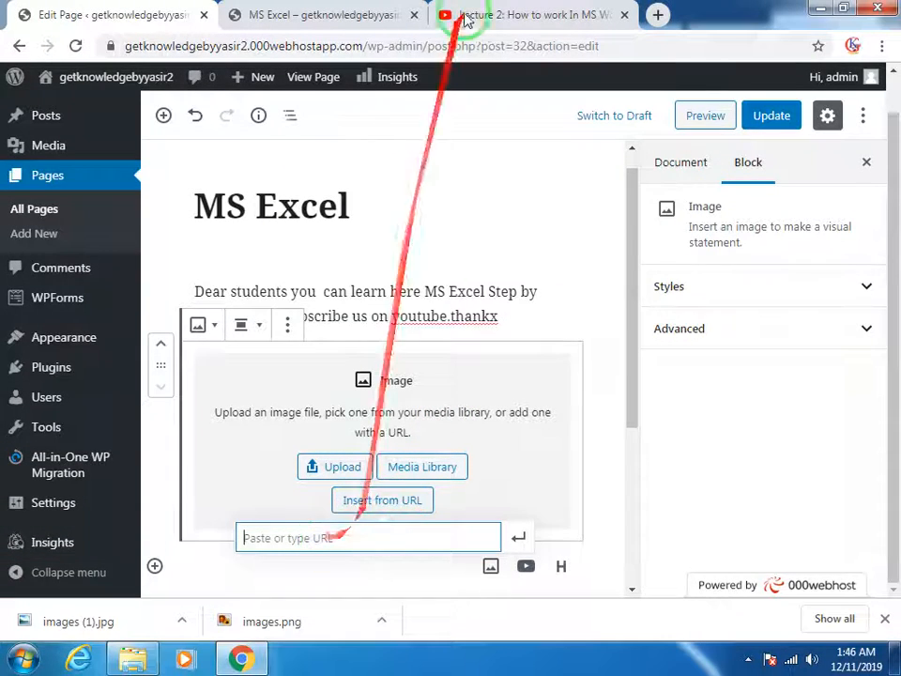
# Switch to YouTube and open the MS Excel 2013 & Advance Course Urdu/Hindi playlist from the Get Knowledge channel
pyautogui.click(466, 17)
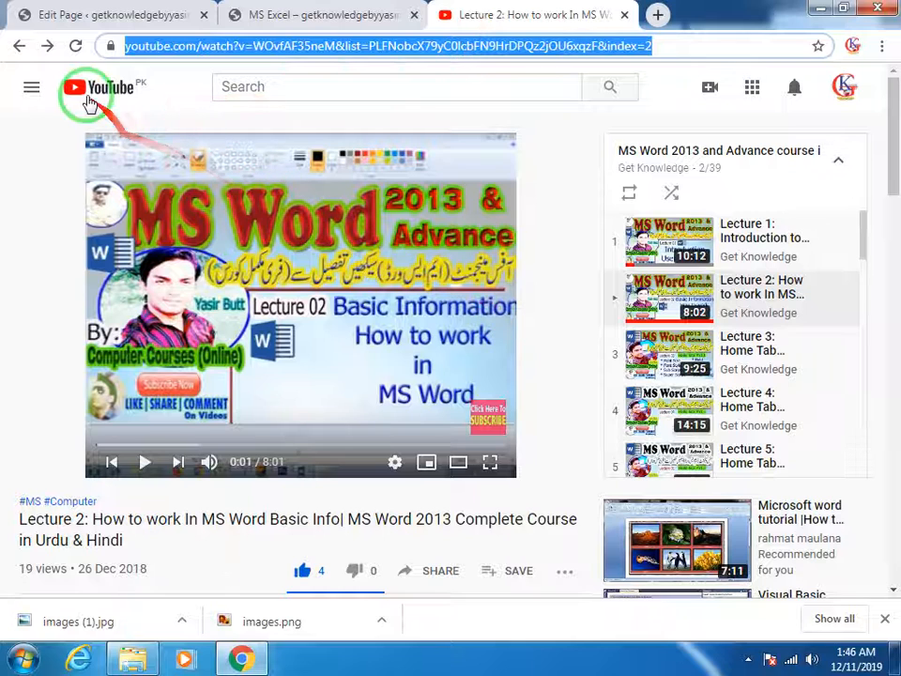
pyautogui.click(13, 46)
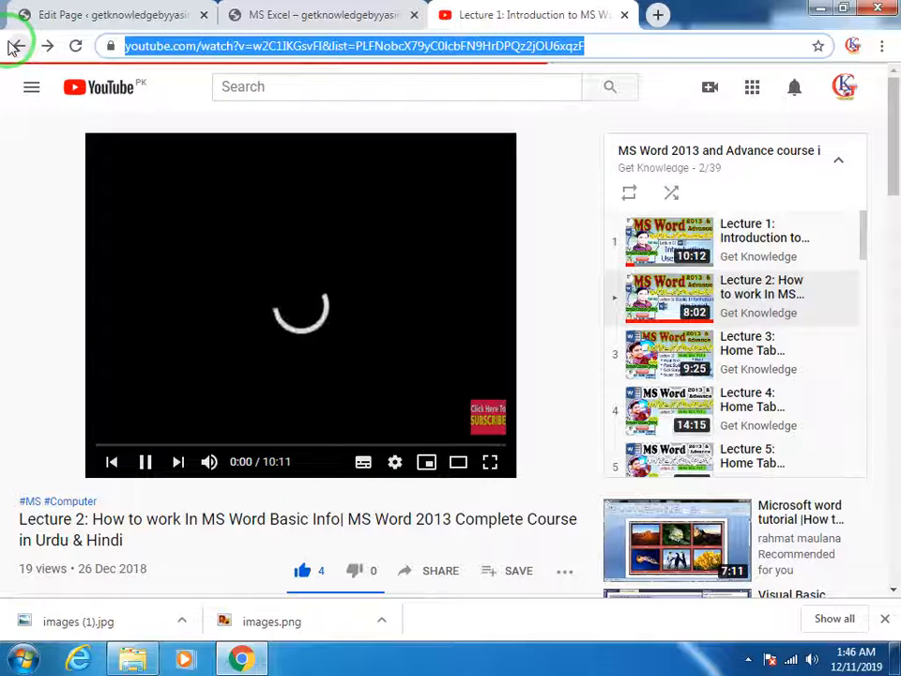
pyautogui.click(13, 46)
pyautogui.click(13, 47)
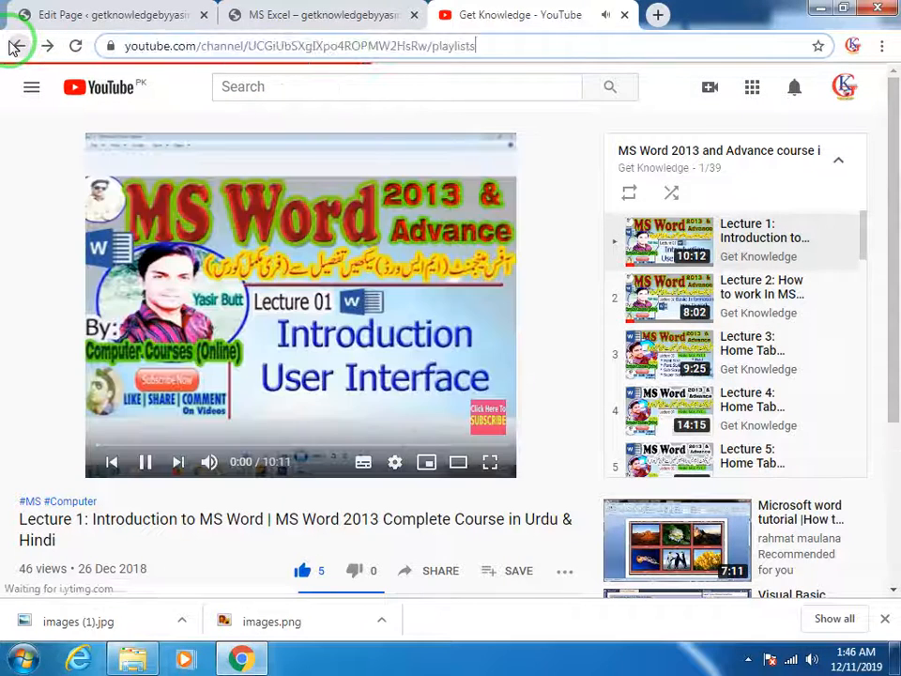
pyautogui.scroll(-3, 426, 362)
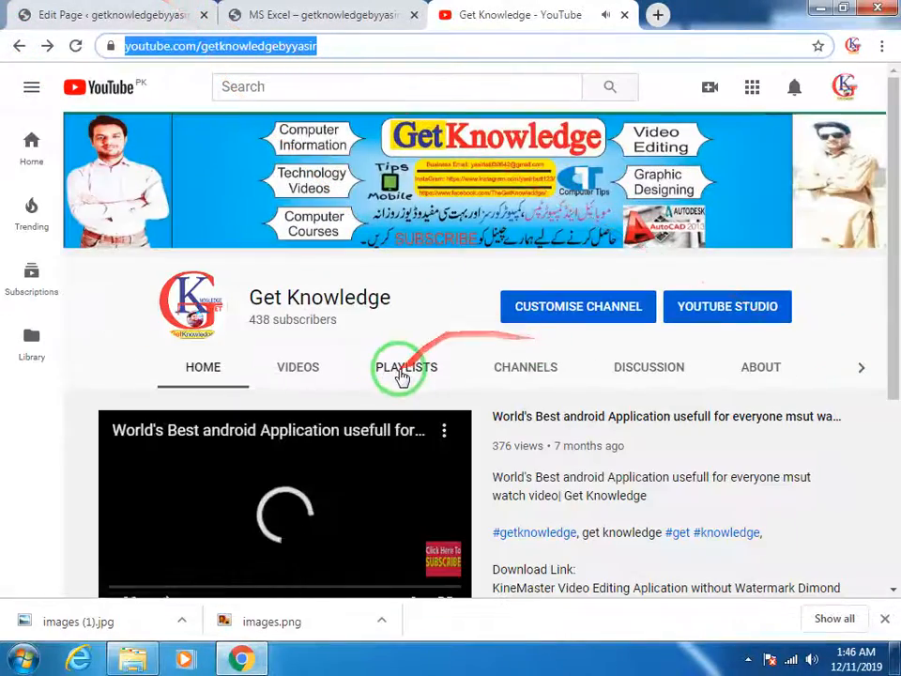
pyautogui.click(402, 370)
pyautogui.scroll(-6, 426, 378)
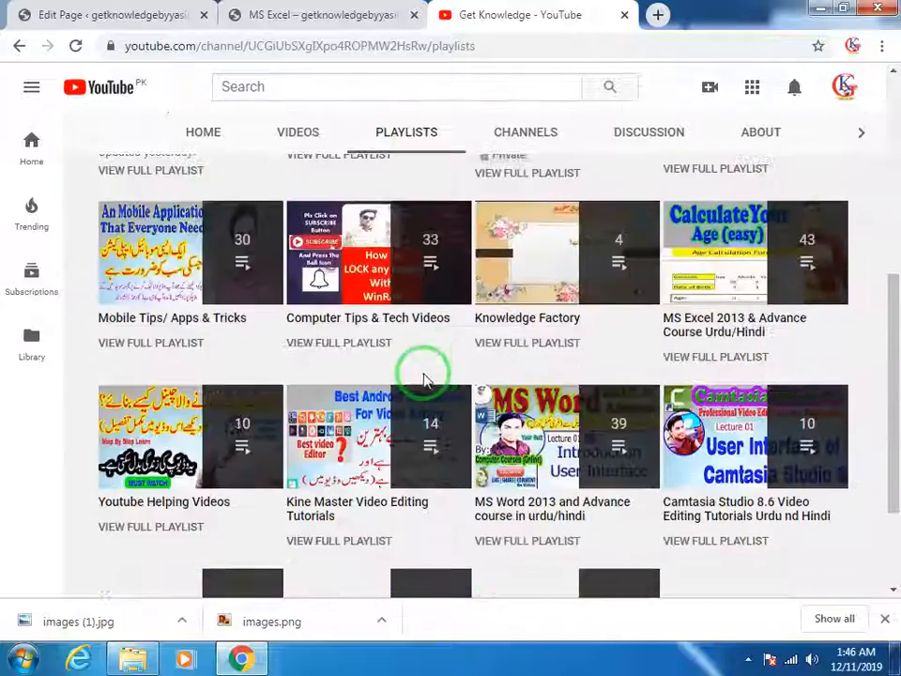
pyautogui.scroll(-1, 511, 387)
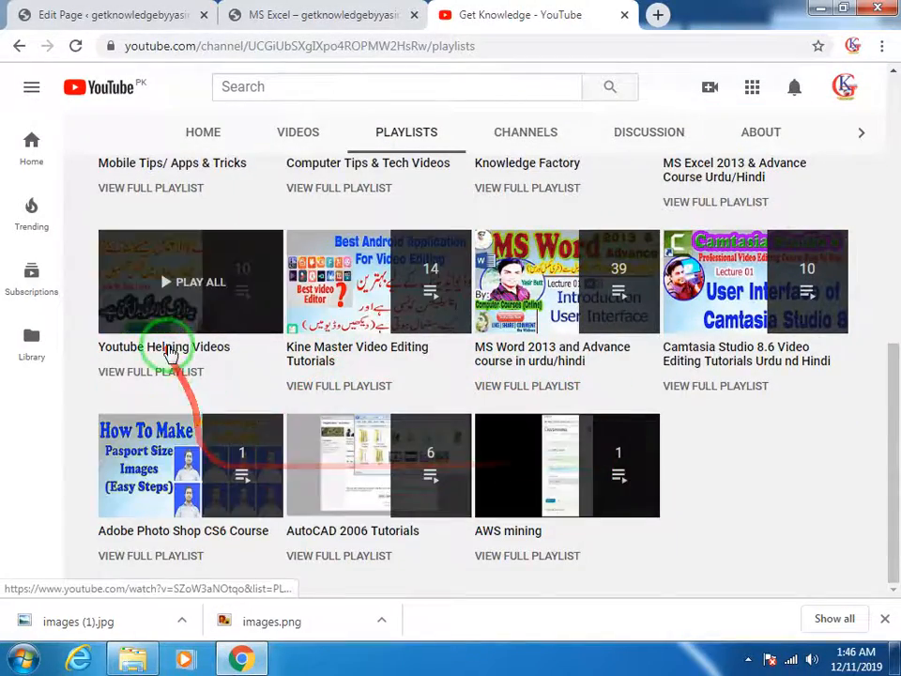
pyautogui.scroll(4, 206, 370)
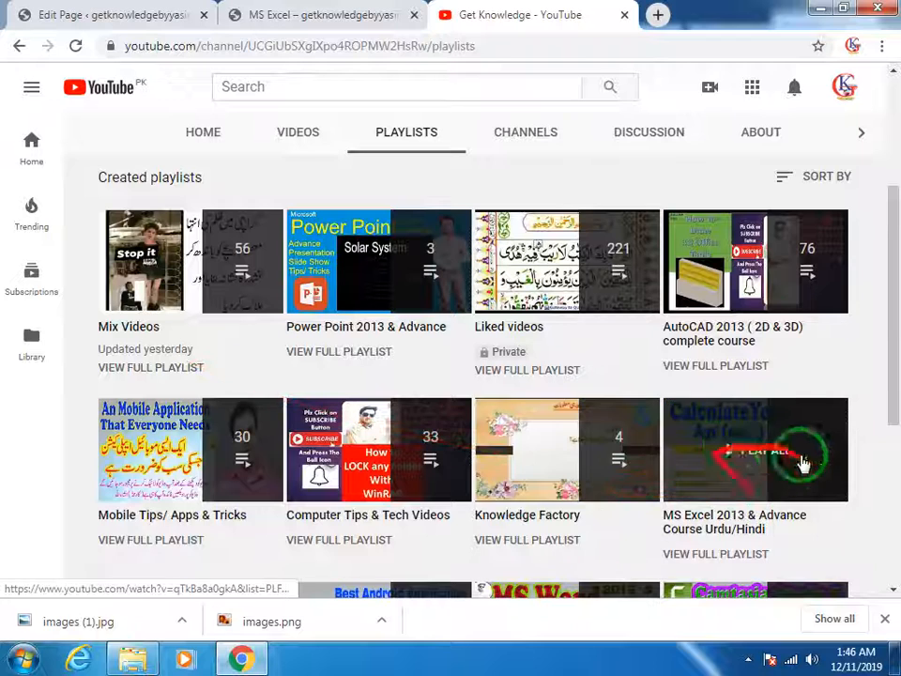
pyautogui.click(802, 462)
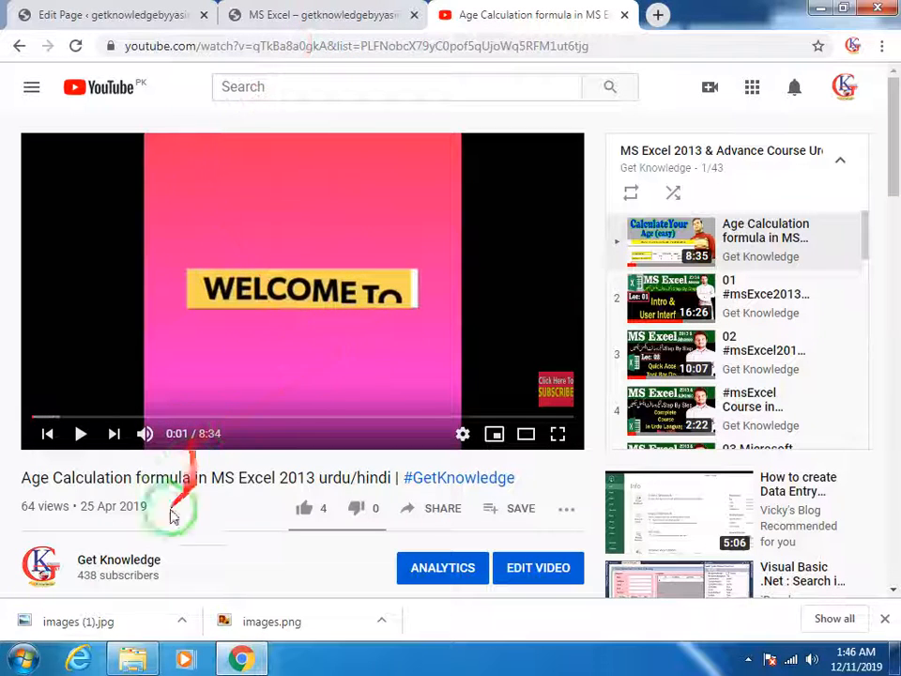
# Check the Allow embedding option of the Age Calculation video in YouTube Studio's video details, then close Studio
pyautogui.rightClick(535, 572)
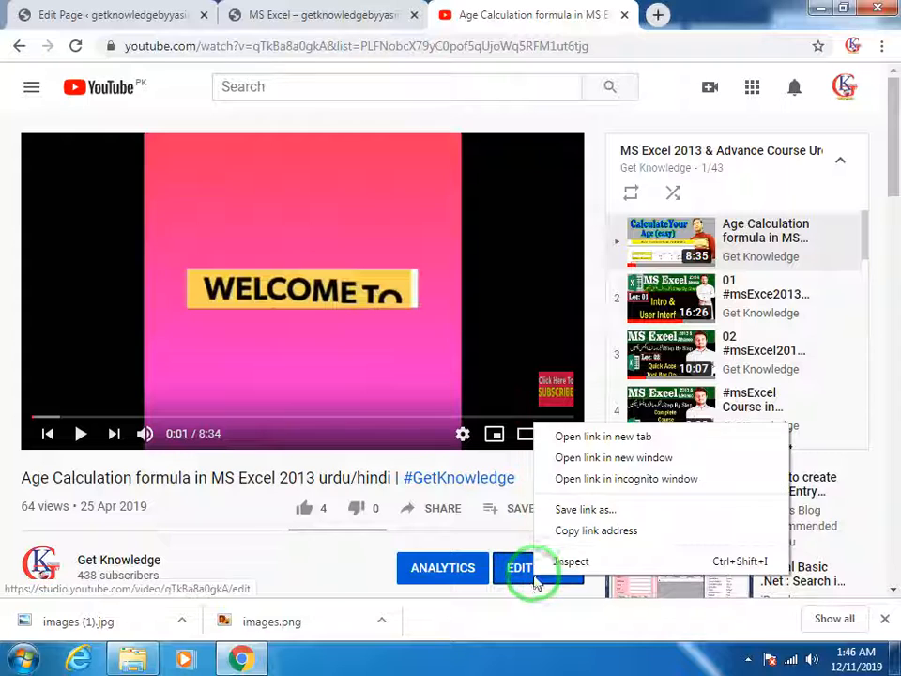
pyautogui.click(563, 435)
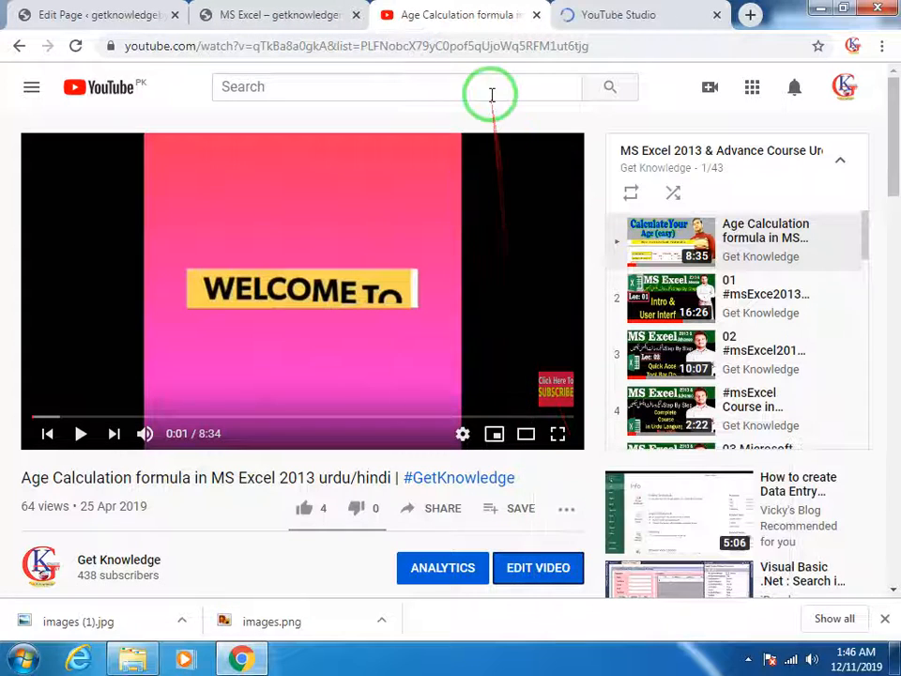
pyautogui.click(577, 15)
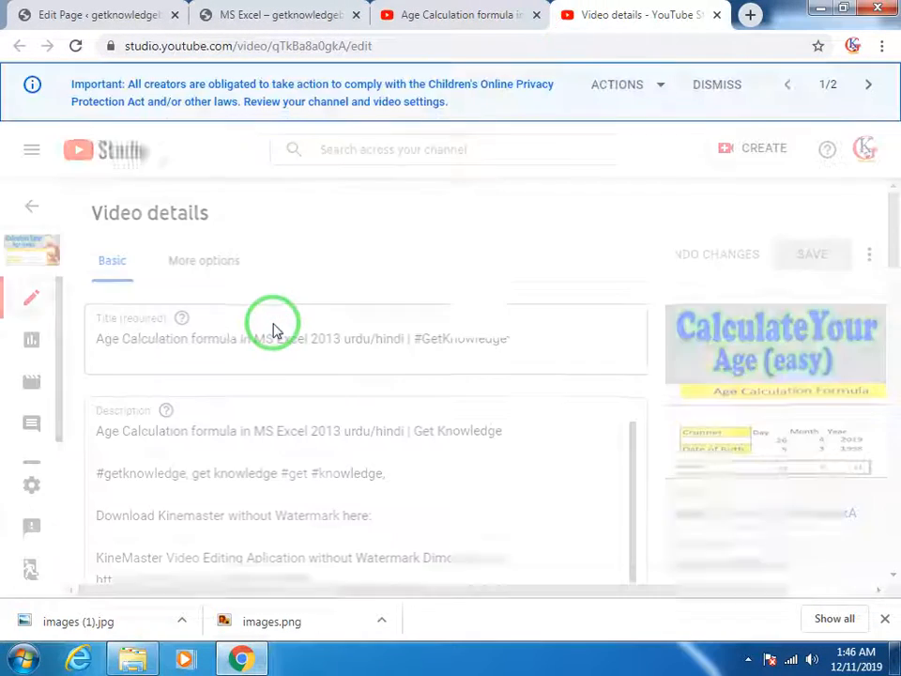
pyautogui.scroll(-5, 254, 366)
pyautogui.scroll(5, 234, 310)
pyautogui.click(220, 266)
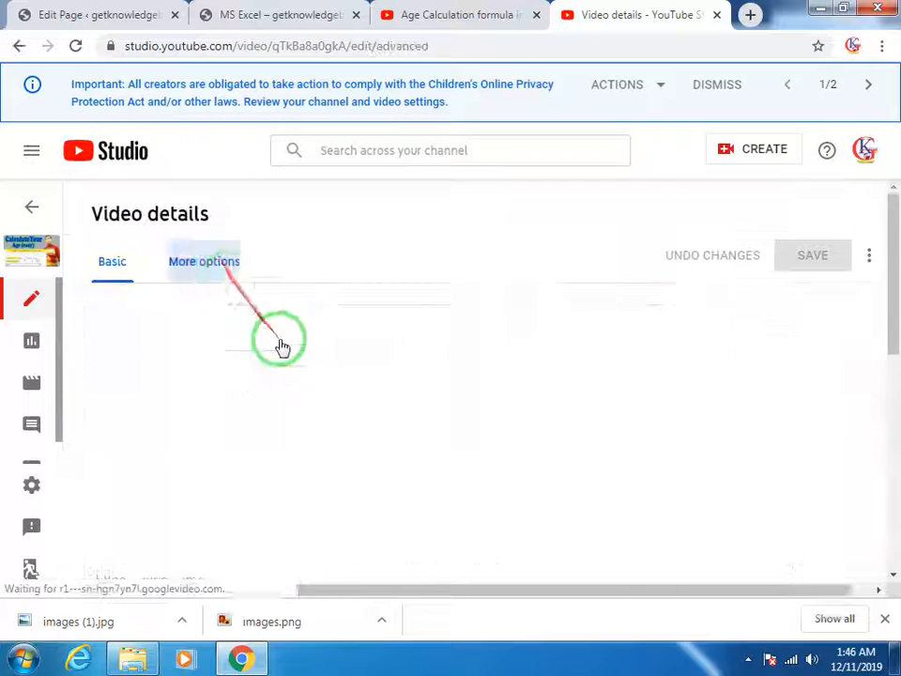
pyautogui.scroll(-3, 285, 350)
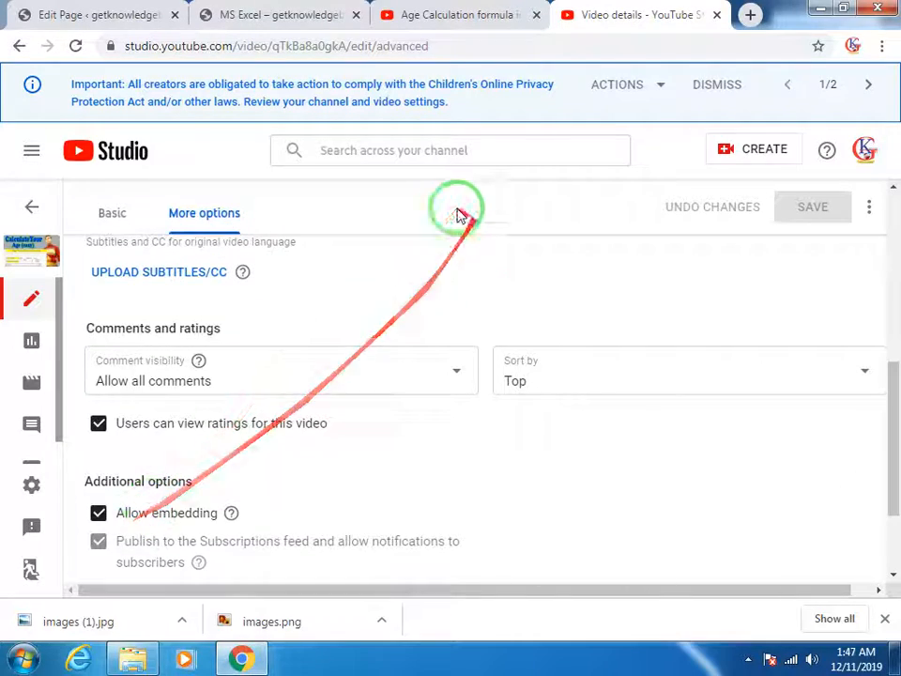
pyautogui.click(717, 15)
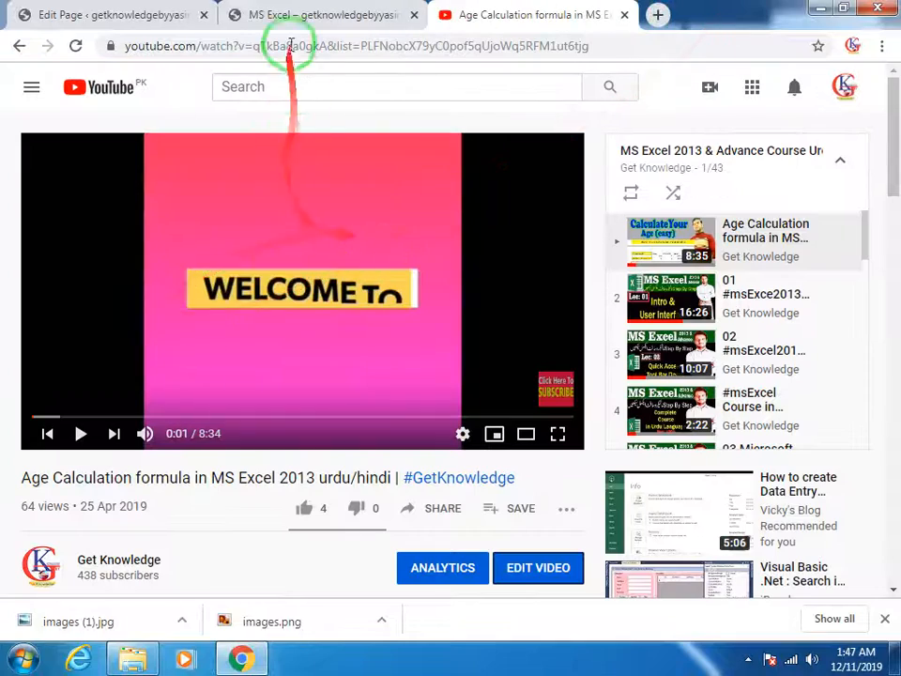
# Copy the Age Calculation video's URL and embed it in the new block on the WordPress MS Excel page
pyautogui.click(297, 45)
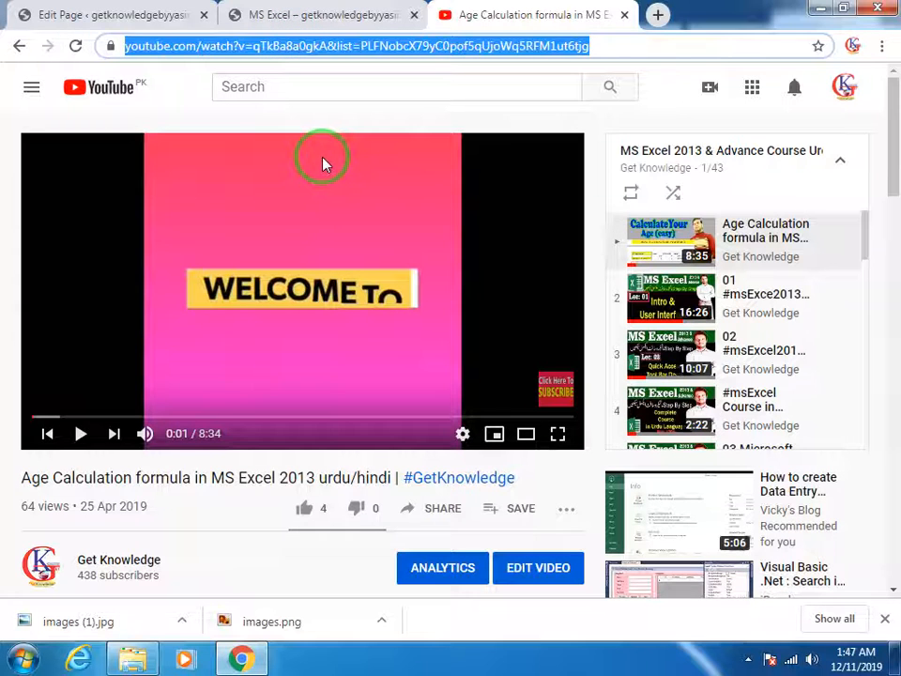
pyautogui.click(87, 11)
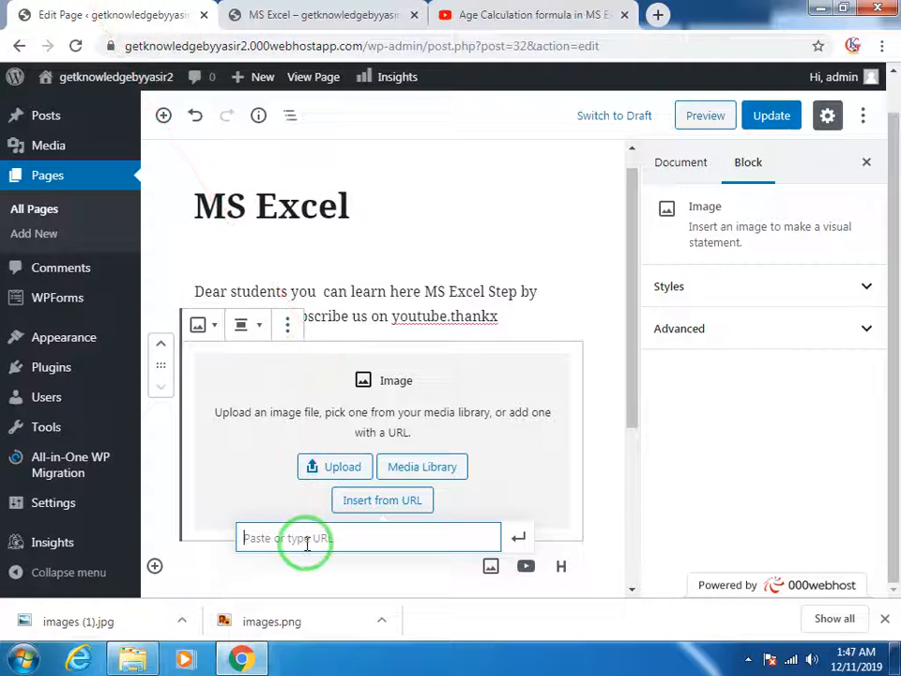
pyautogui.click(514, 542)
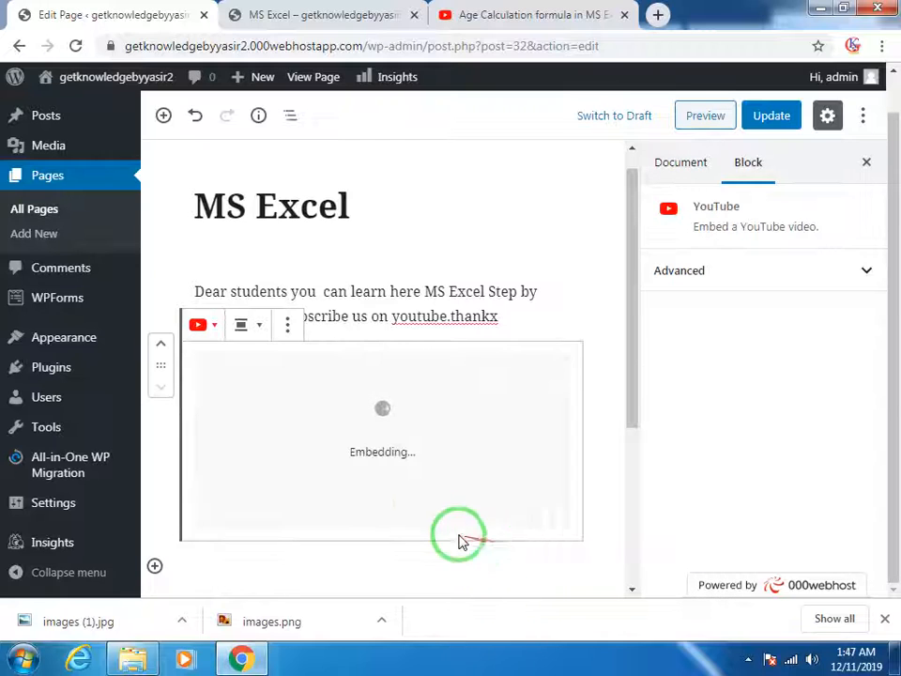
# Examine the embedded video's advanced block settings and the MS Excel page's document settings
pyautogui.scroll(-2, 346, 428)
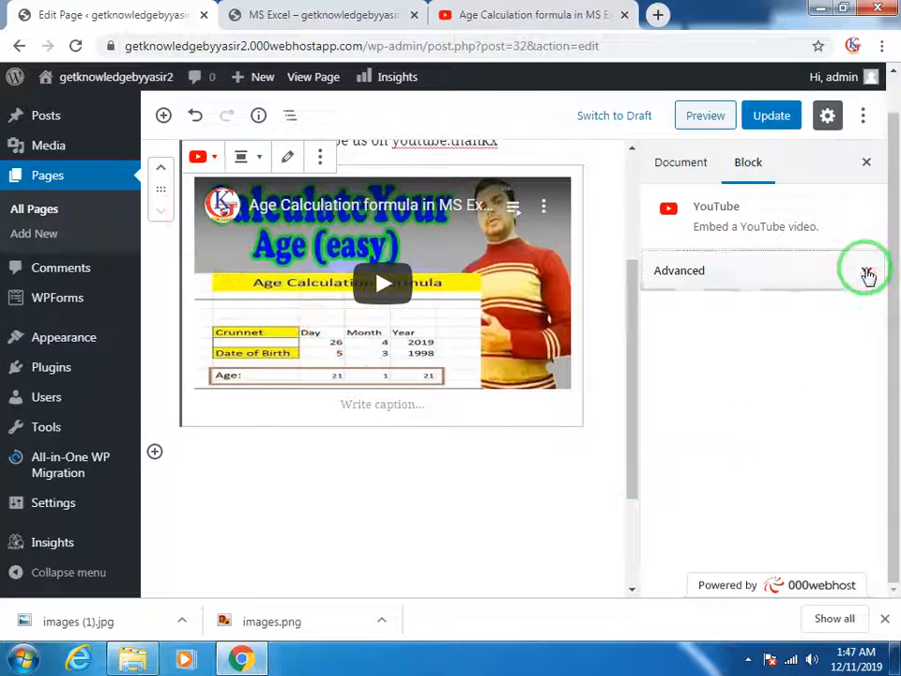
pyautogui.click(866, 272)
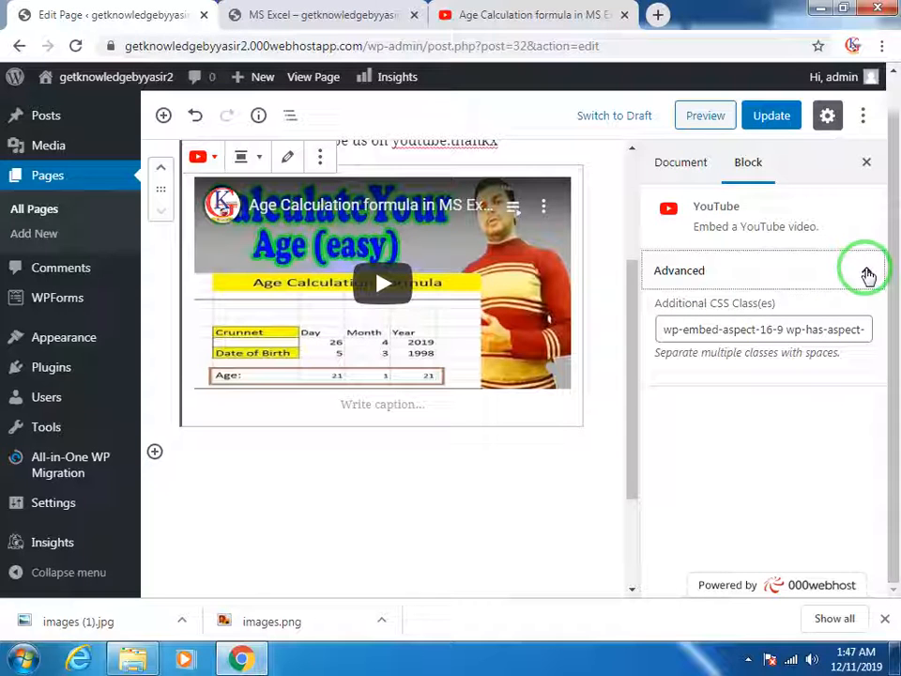
pyautogui.click(682, 167)
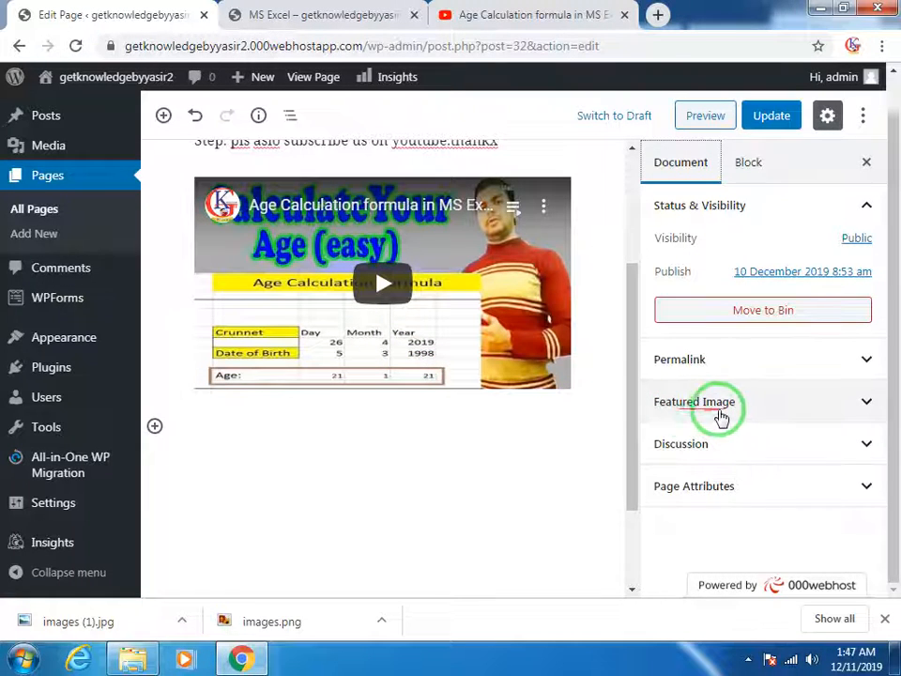
# Add an image block below the Age Calculation video and open its option to insert from a URL
pyautogui.click(194, 417)
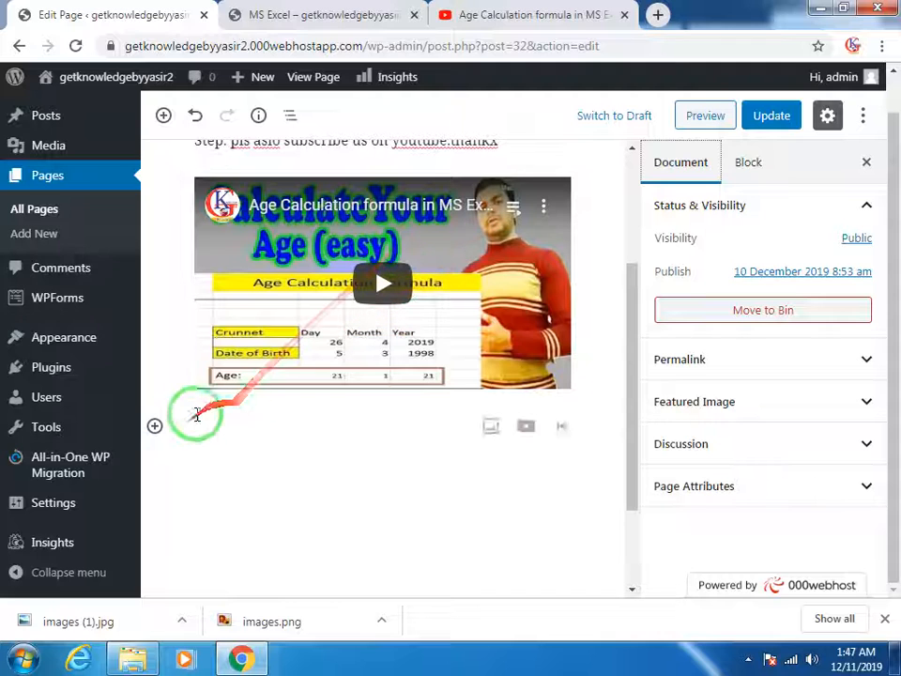
pyautogui.click(156, 427)
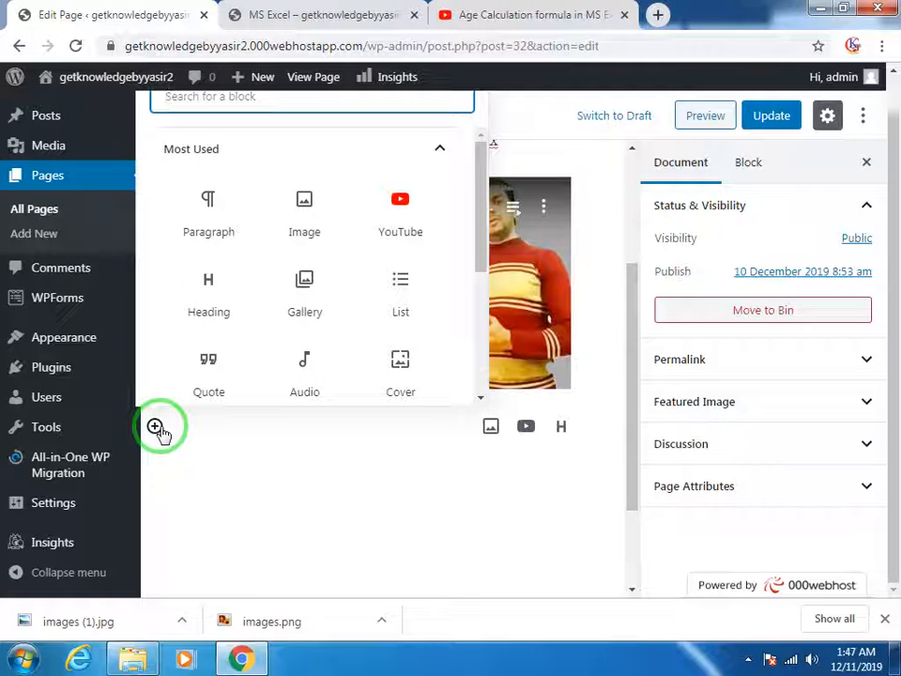
pyautogui.click(491, 426)
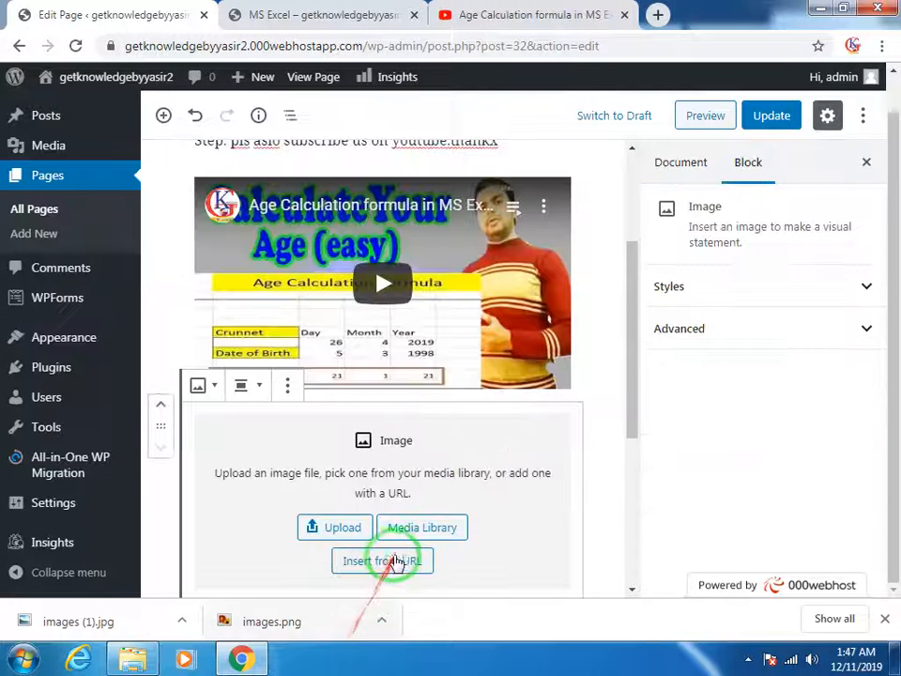
pyautogui.click(392, 563)
# Switch to YouTube, open the playlist's lecture 01 on Intro & User Interface, and pause it
pyautogui.click(506, 15)
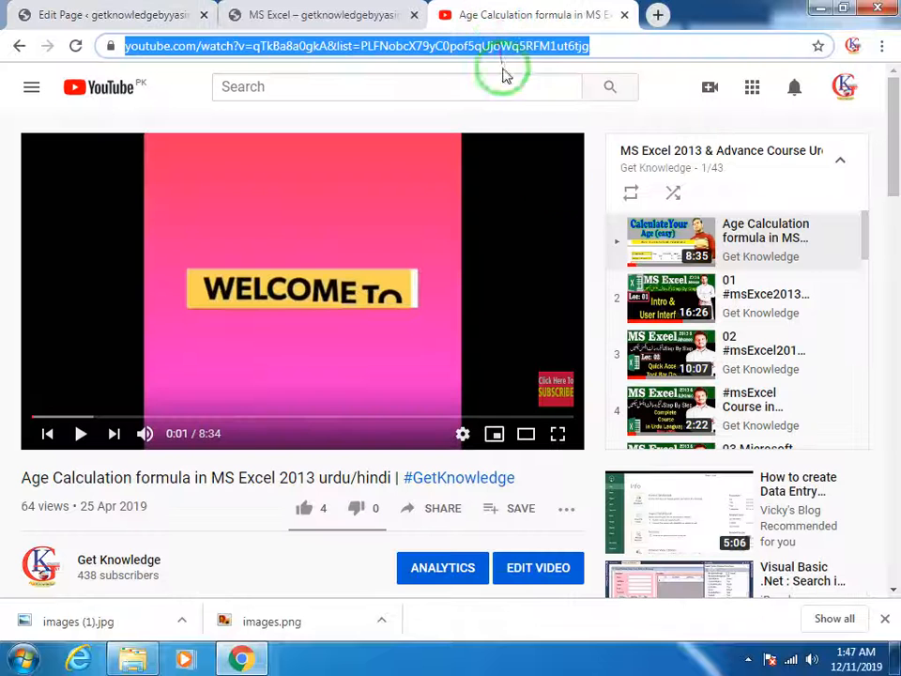
pyautogui.click(741, 258)
pyautogui.click(695, 291)
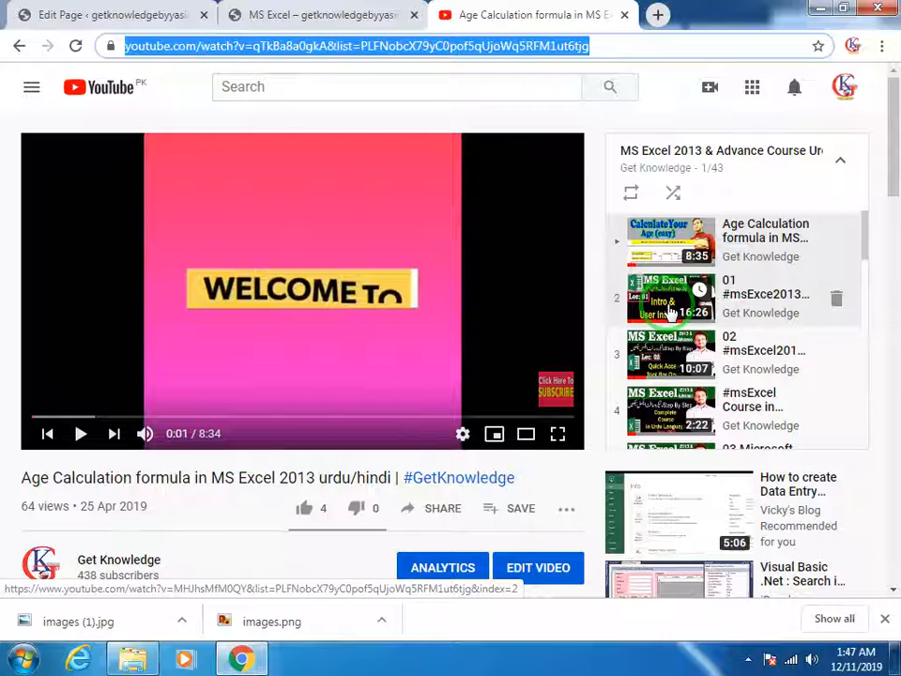
pyautogui.click(669, 308)
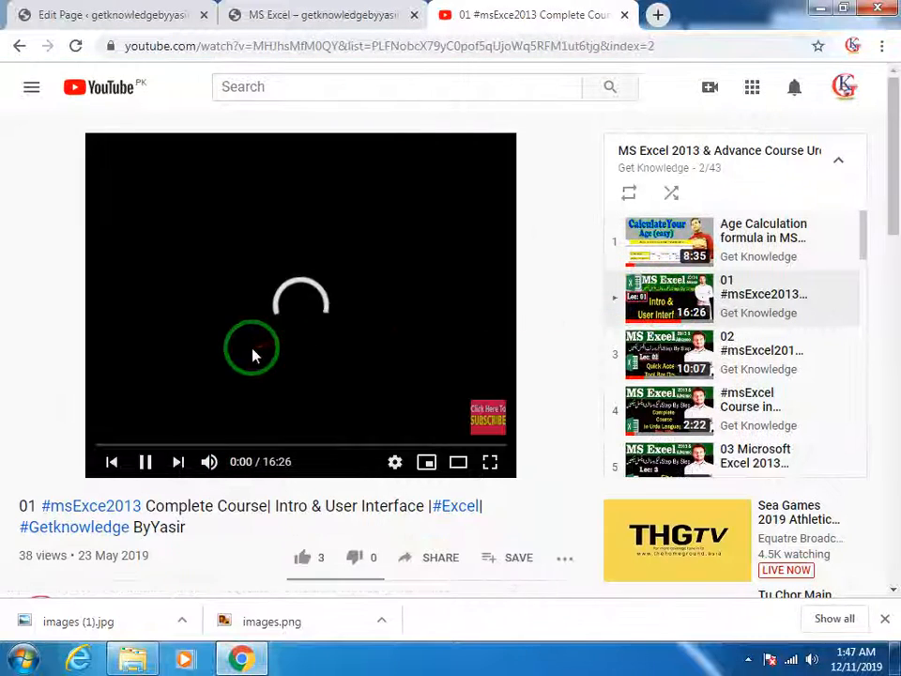
pyautogui.click(145, 467)
# Check the Allow embedding option of the lecture 01 video in YouTube Studio's video details, then close Studio
pyautogui.scroll(-2, 342, 452)
pyautogui.rightClick(523, 448)
pyautogui.click(563, 457)
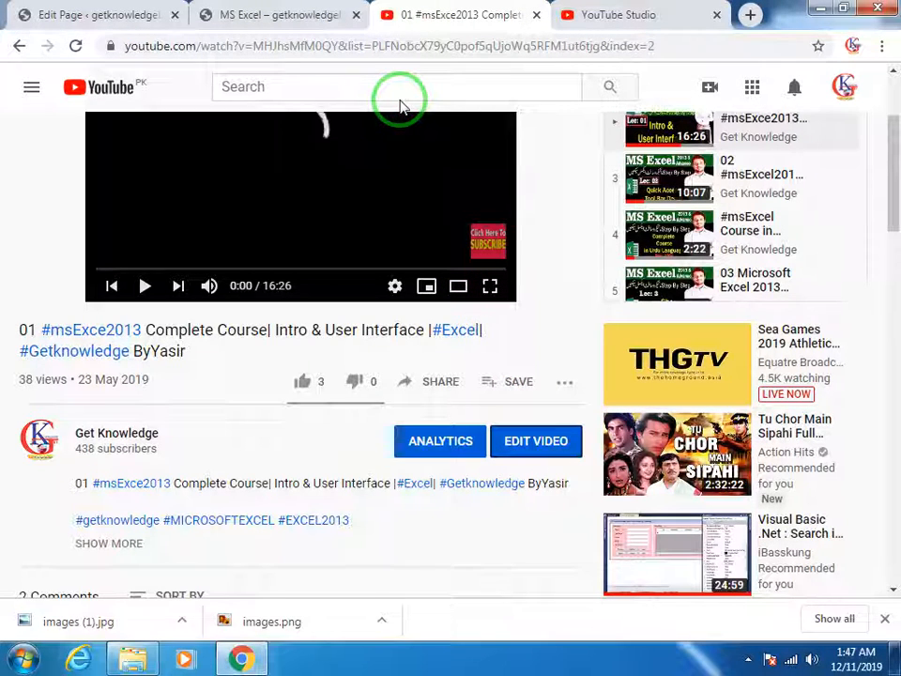
pyautogui.click(627, 16)
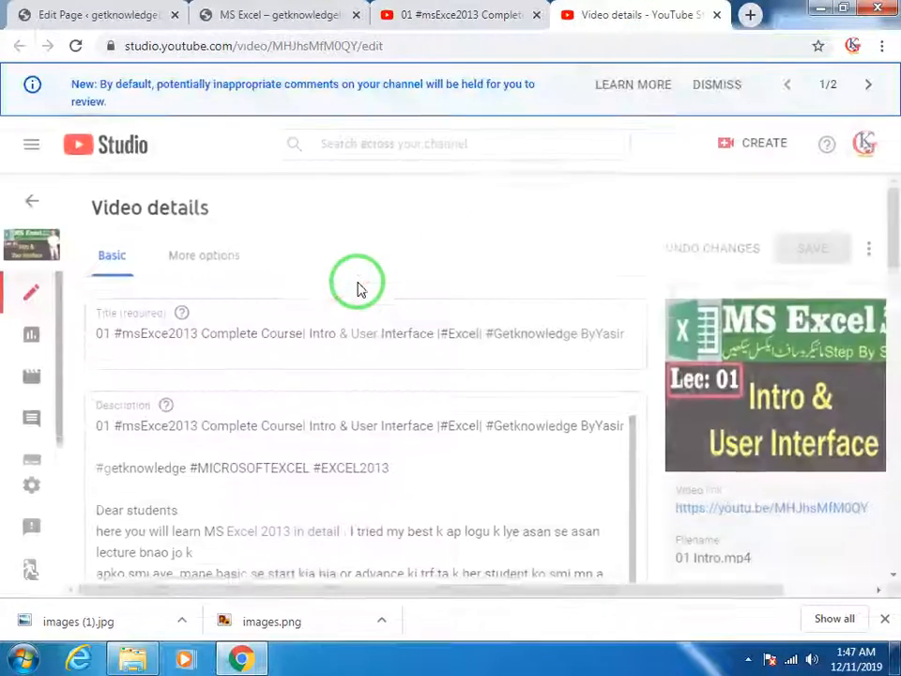
pyautogui.scroll(-1, 329, 296)
pyautogui.click(206, 214)
pyautogui.scroll(-5, 299, 319)
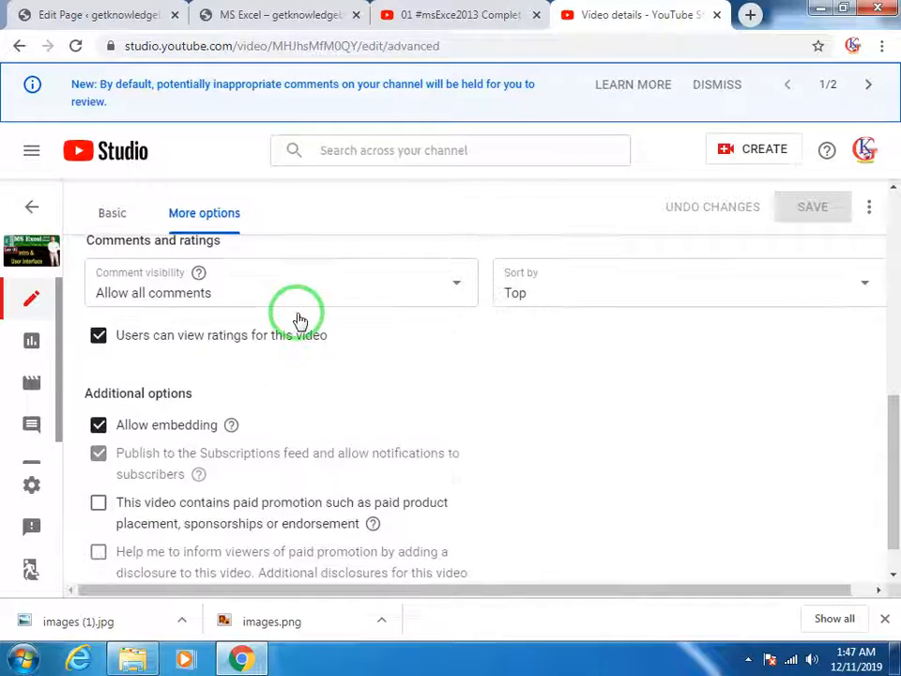
pyautogui.click(716, 15)
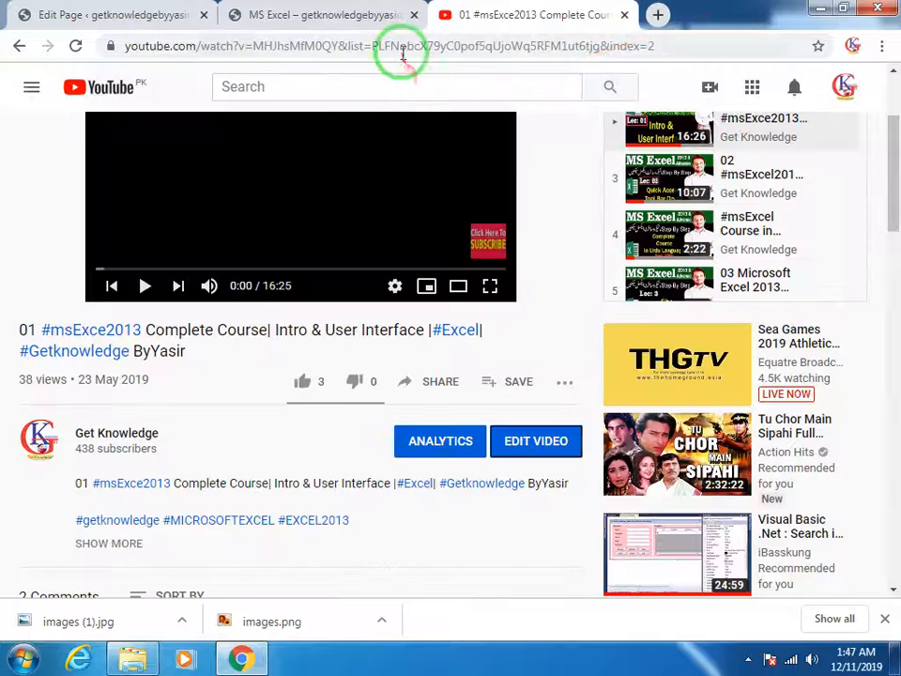
# Copy the lecture 01 video's URL and embed it through the new block below the Age Calculation video in WordPress
pyautogui.click(403, 49)
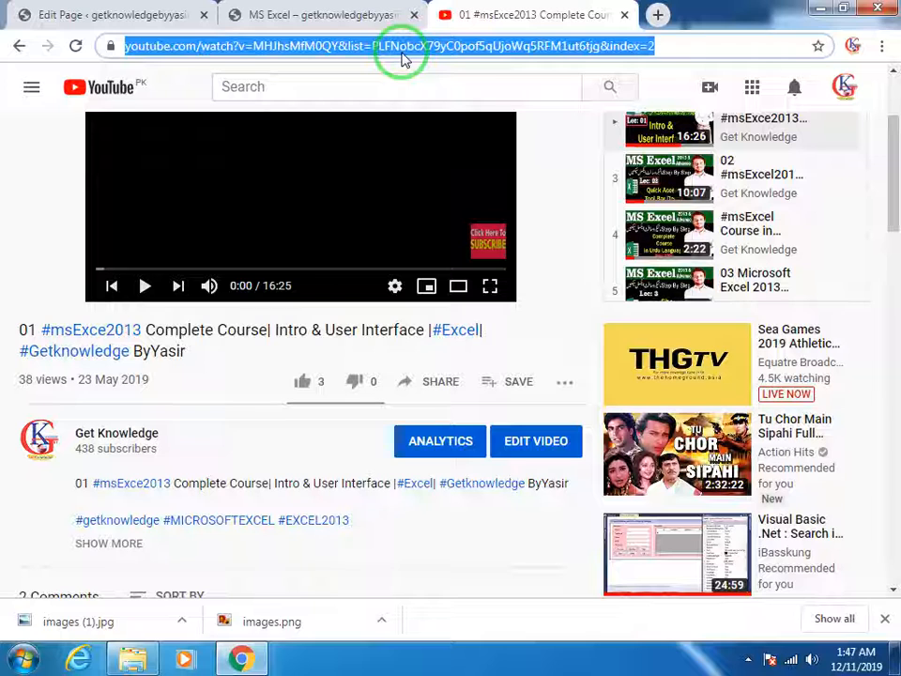
pyautogui.hotkey('ctrl', 'c')
pyautogui.click(113, 15)
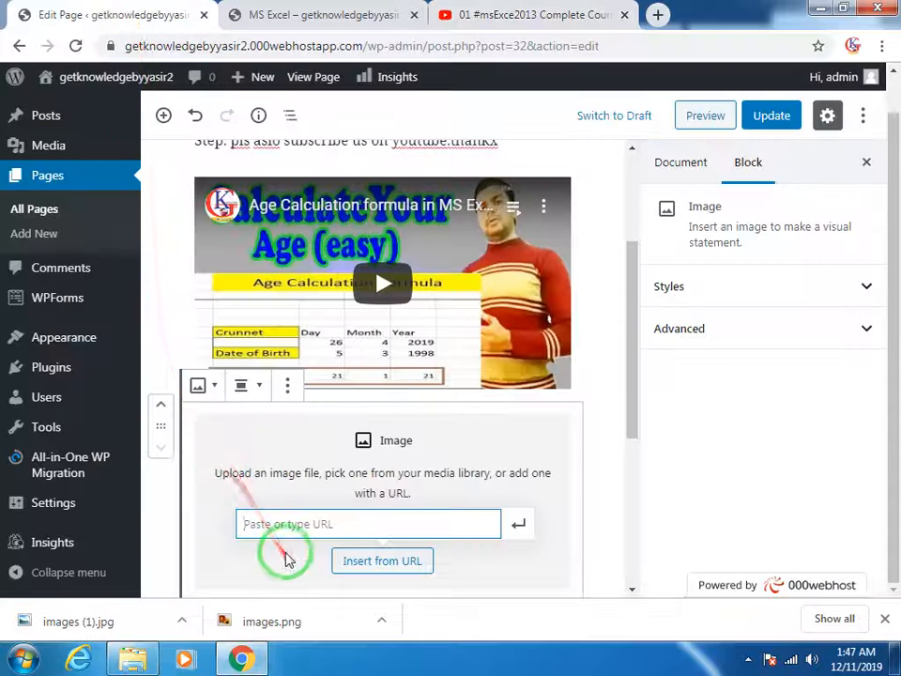
pyautogui.click(281, 526)
pyautogui.hotkey('ctrl', 'v')
pyautogui.scroll(-1, 510, 567)
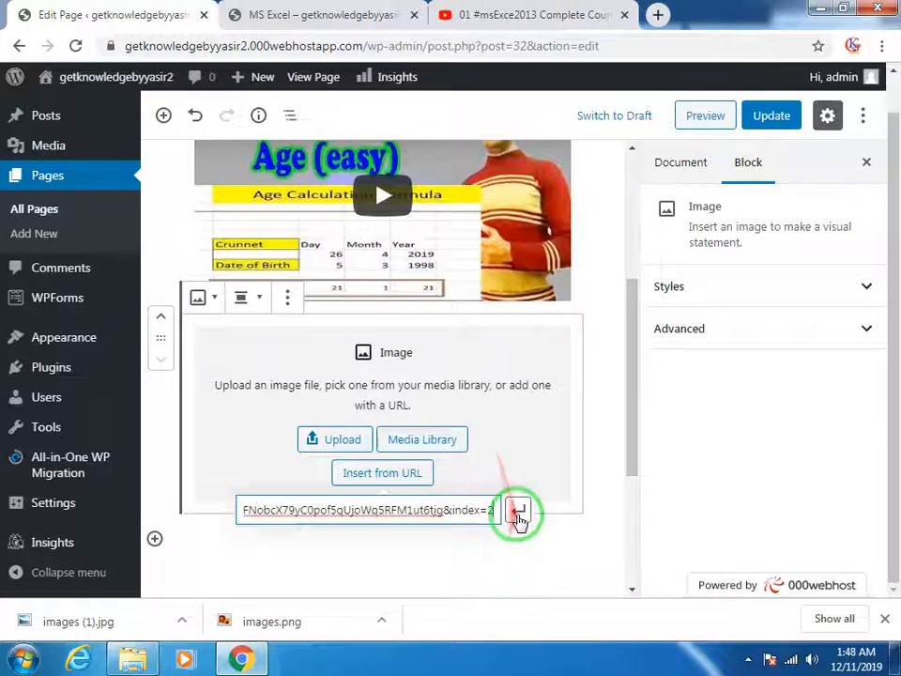
pyautogui.click(518, 512)
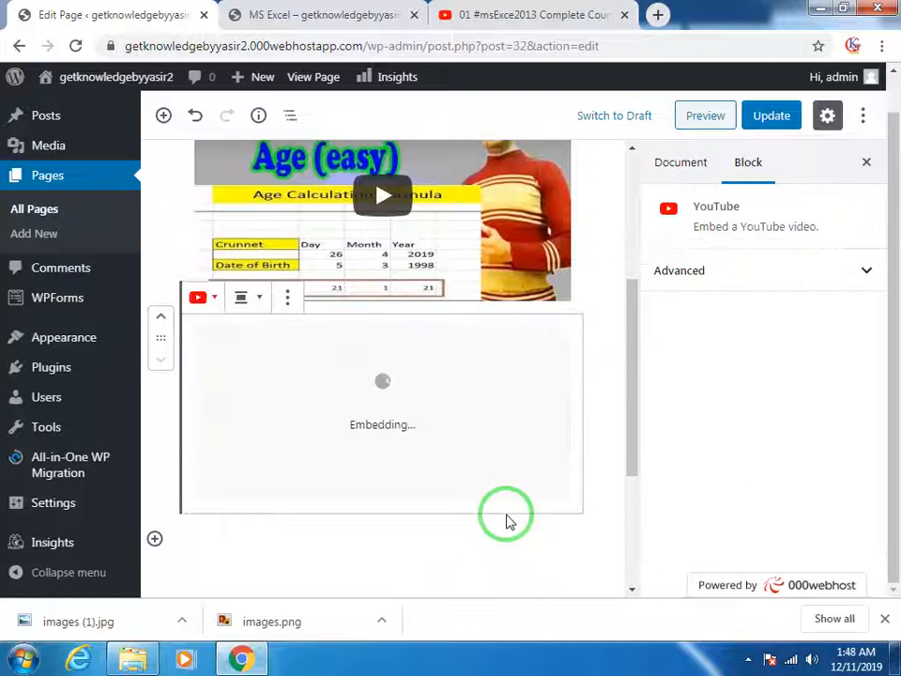
pyautogui.scroll(-1, 338, 400)
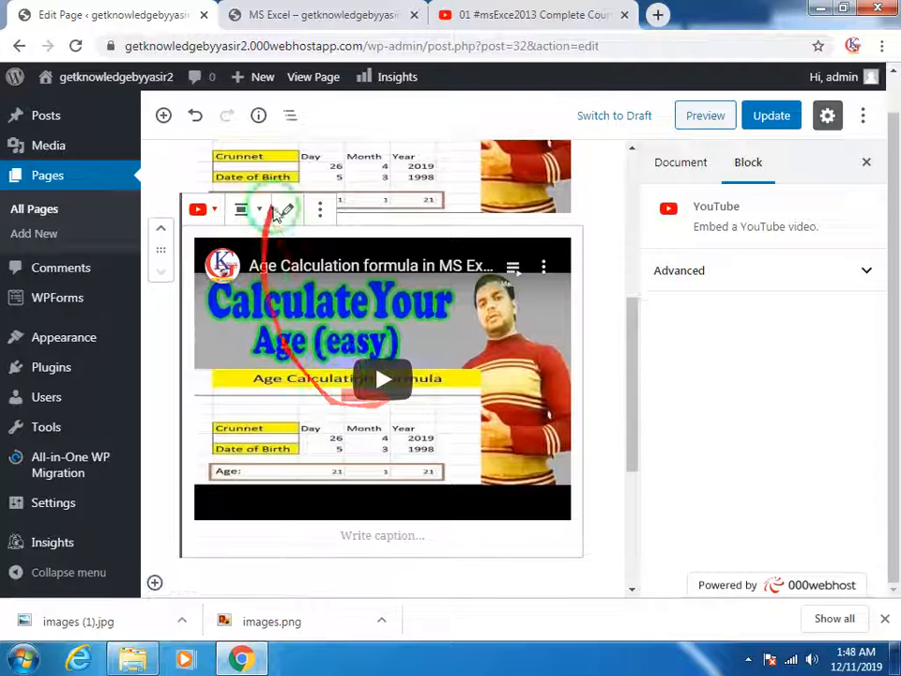
pyautogui.scroll(2, 326, 341)
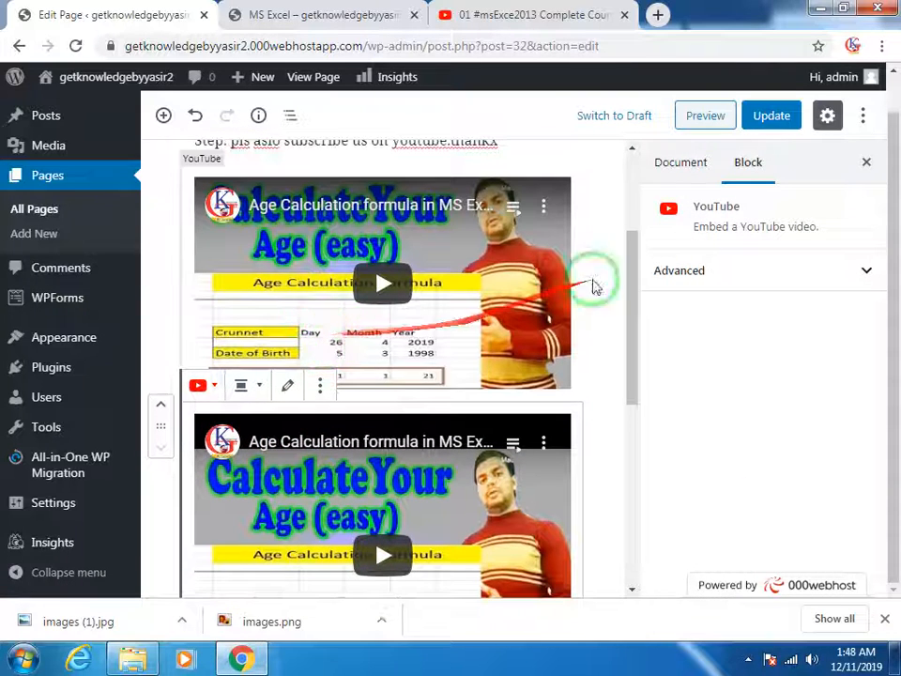
# Start setting a featured image for the MS Excel page and open the file selection for an upload
pyautogui.click(665, 173)
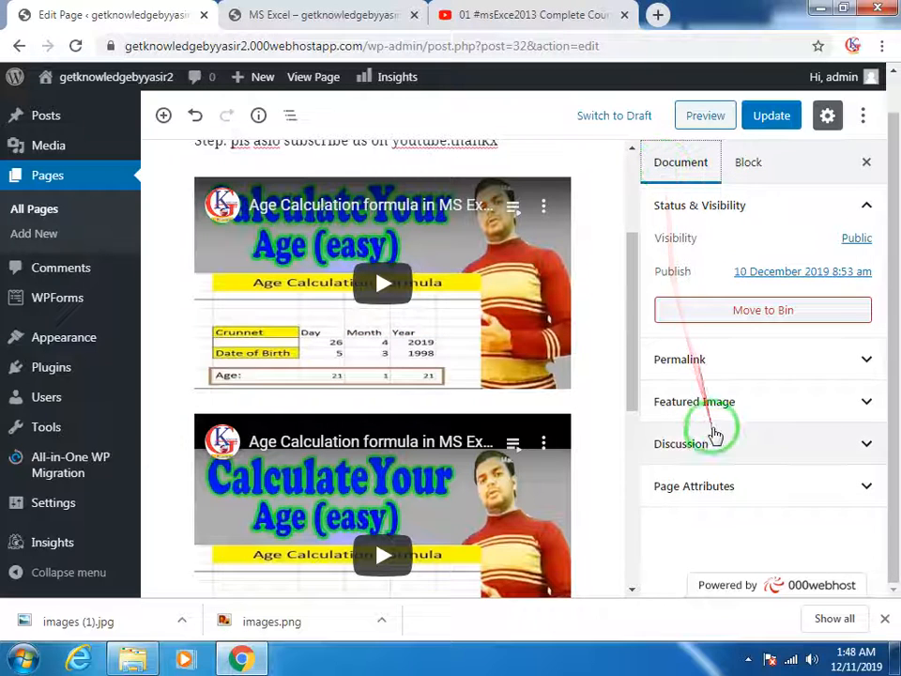
pyautogui.click(695, 411)
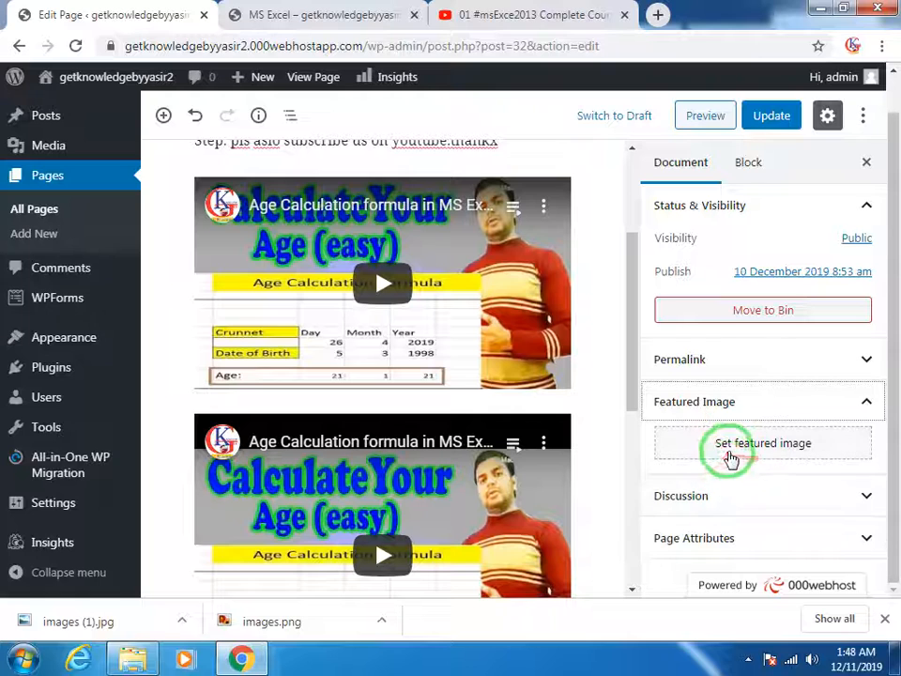
pyautogui.click(788, 457)
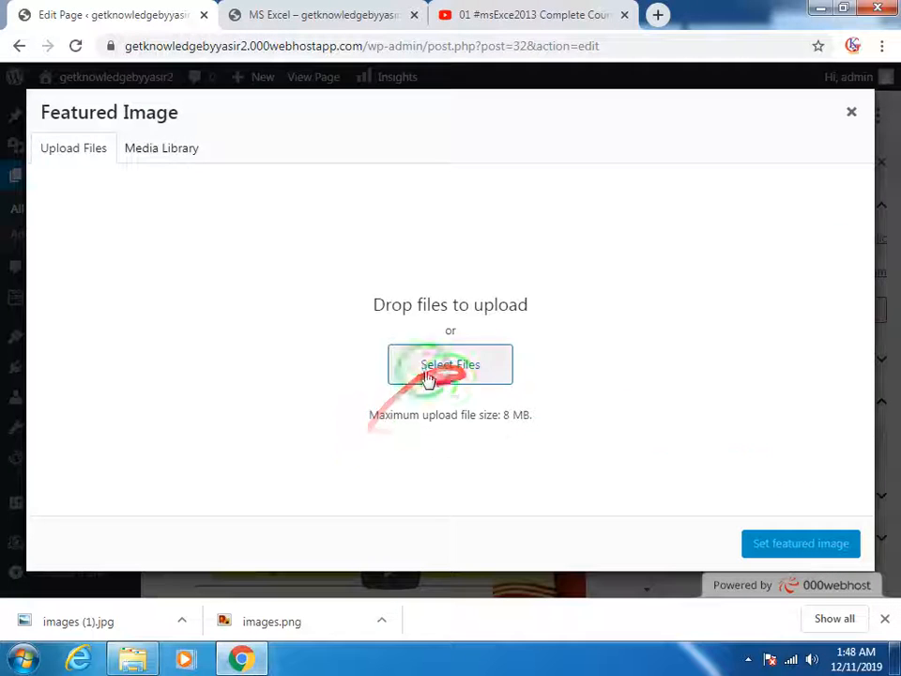
pyautogui.click(463, 378)
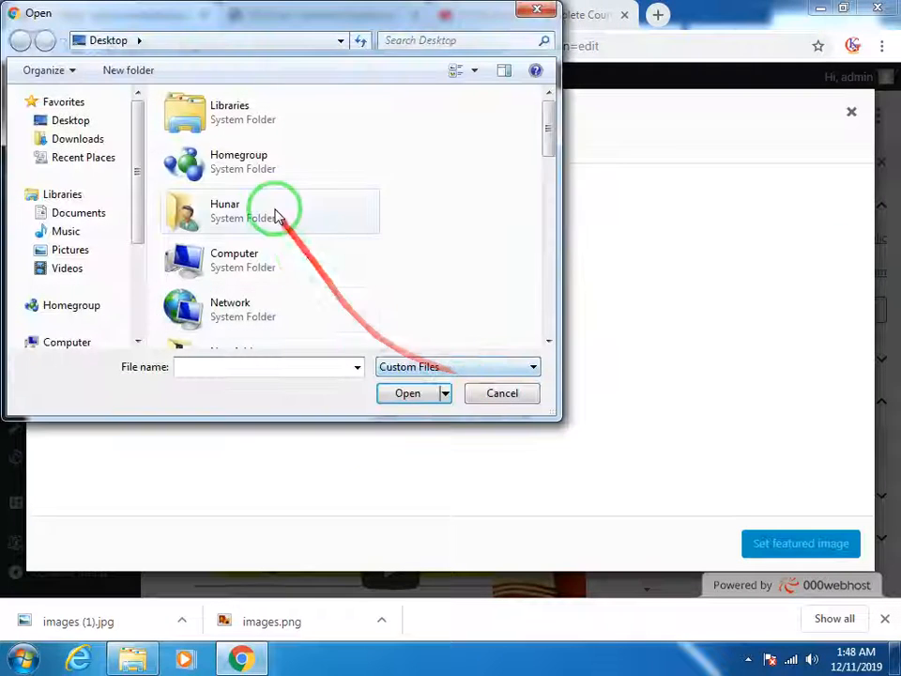
pyautogui.doubleClick(275, 266)
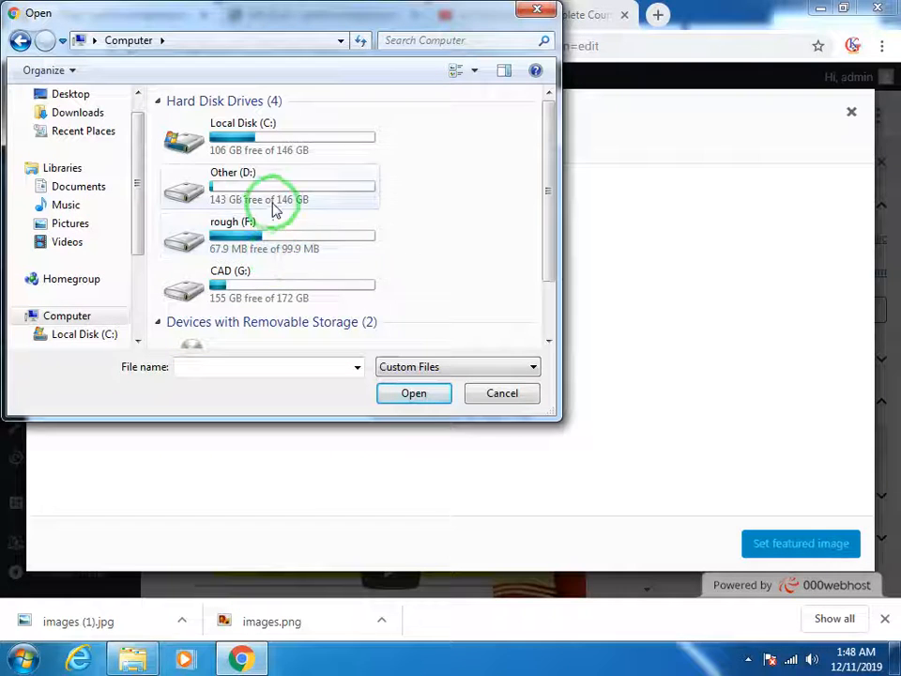
pyautogui.doubleClick(266, 282)
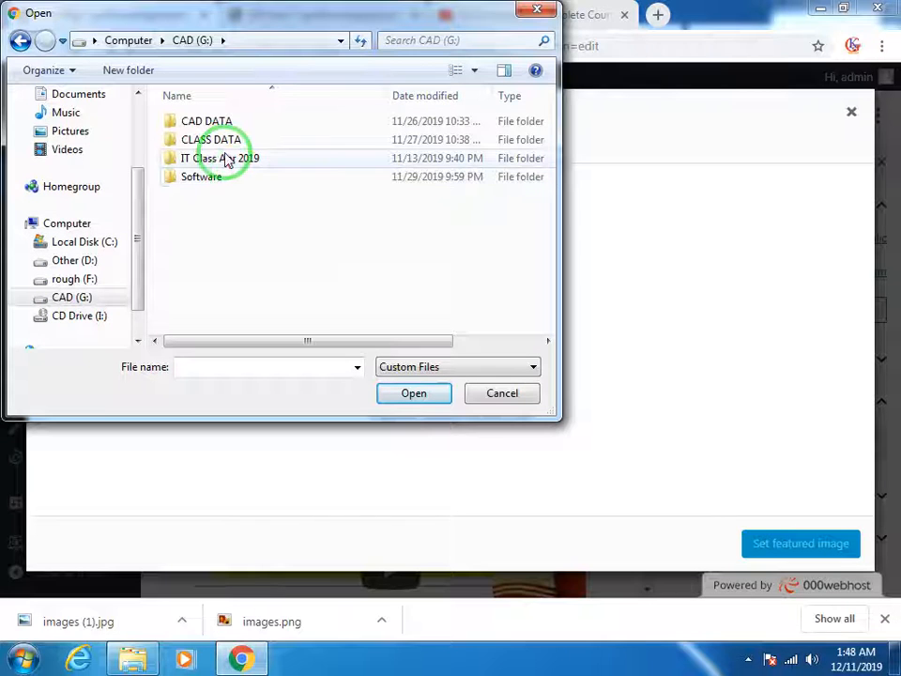
pyautogui.doubleClick(216, 121)
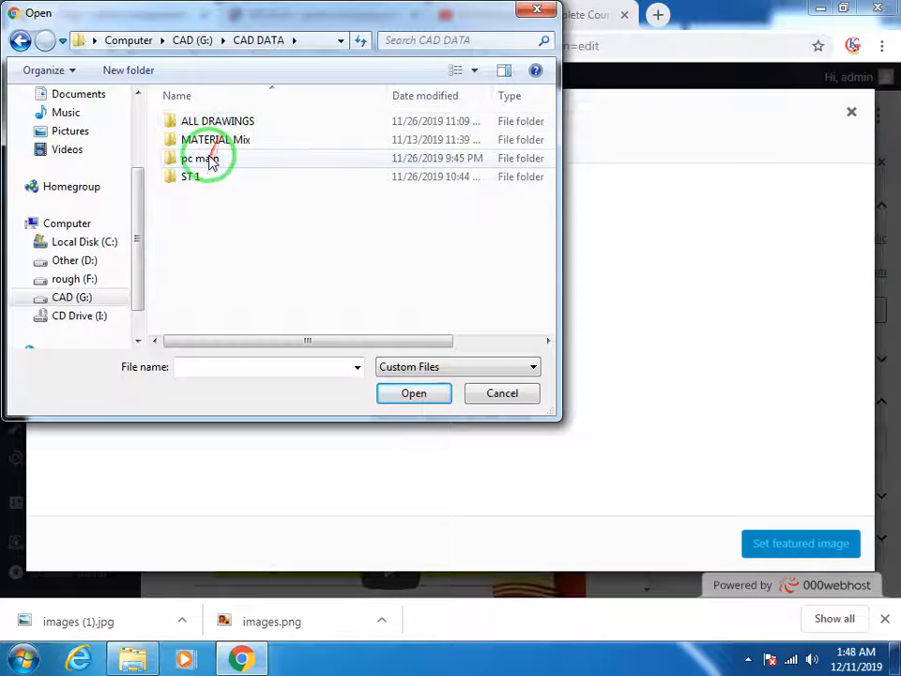
pyautogui.doubleClick(209, 157)
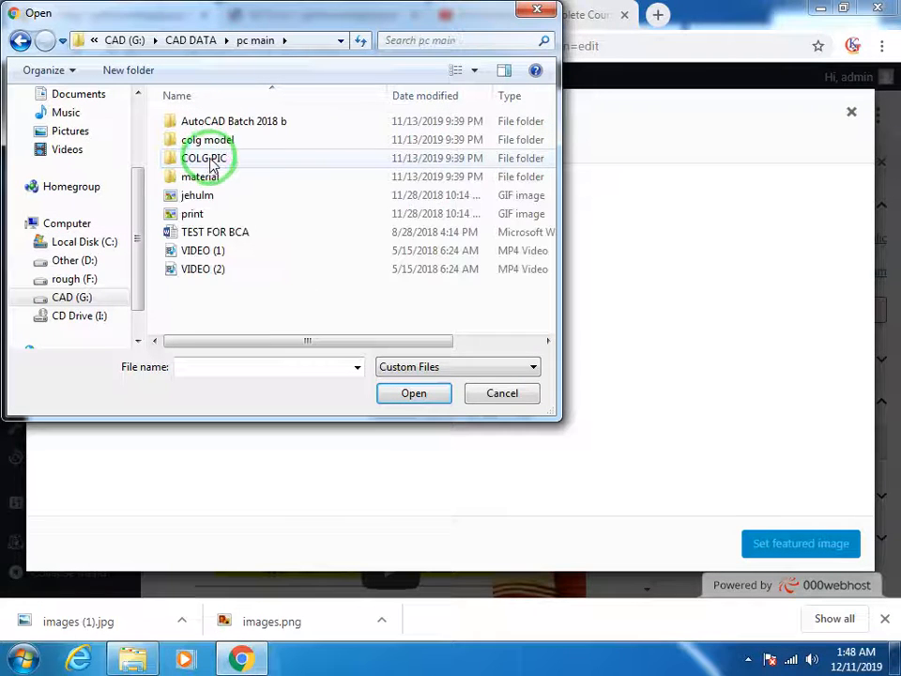
pyautogui.click(474, 72)
pyautogui.click(515, 54)
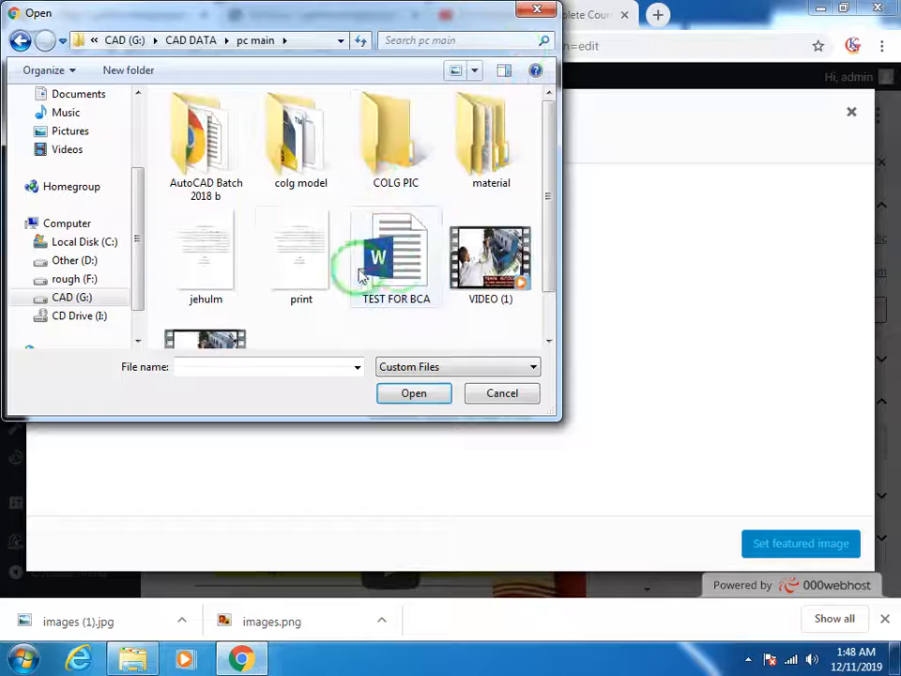
pyautogui.doubleClick(394, 148)
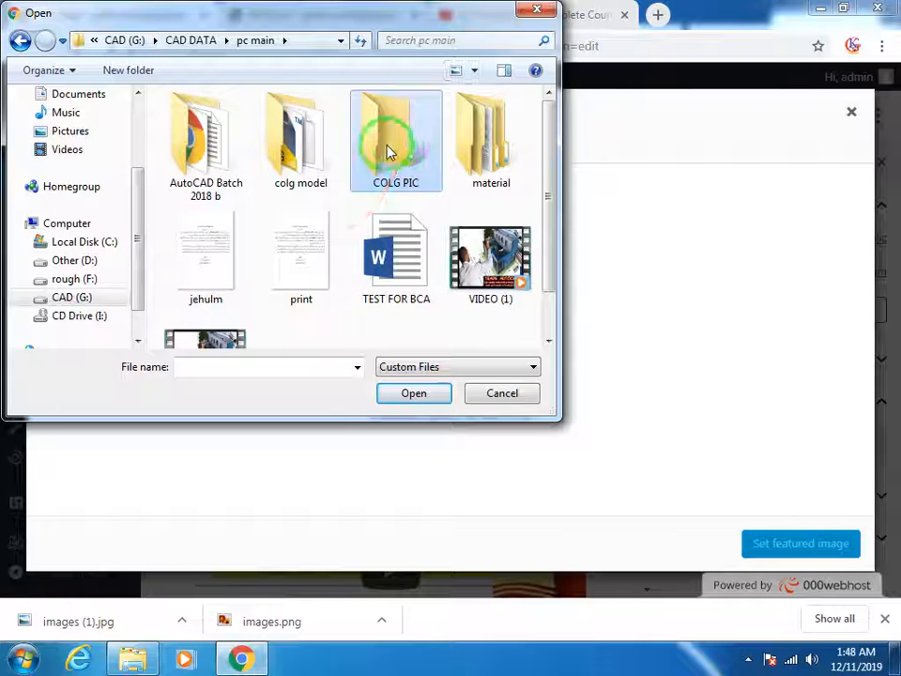
pyautogui.scroll(-5, 282, 220)
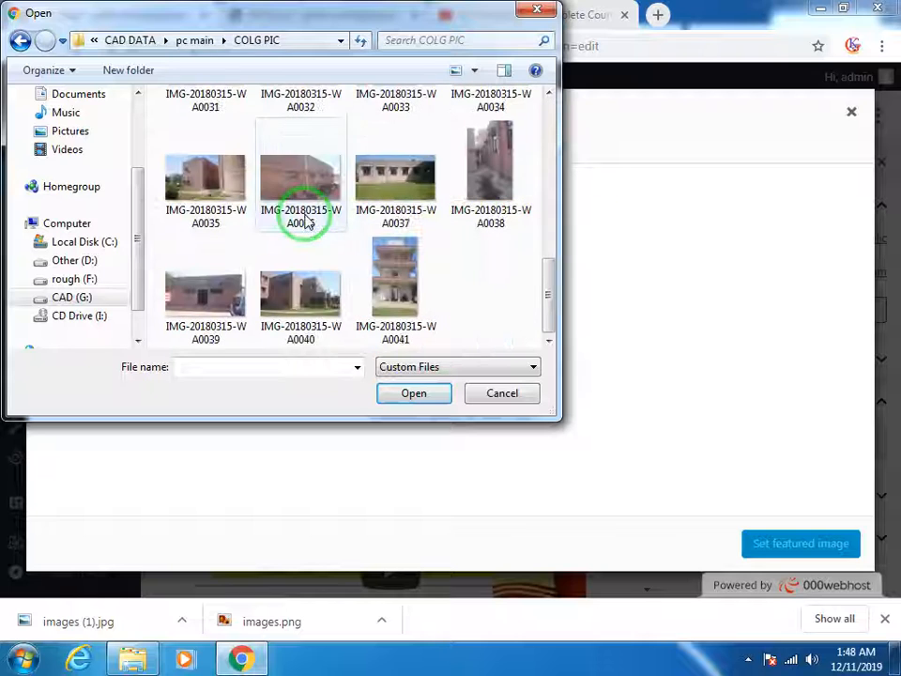
pyautogui.click(394, 174)
pyautogui.click(19, 40)
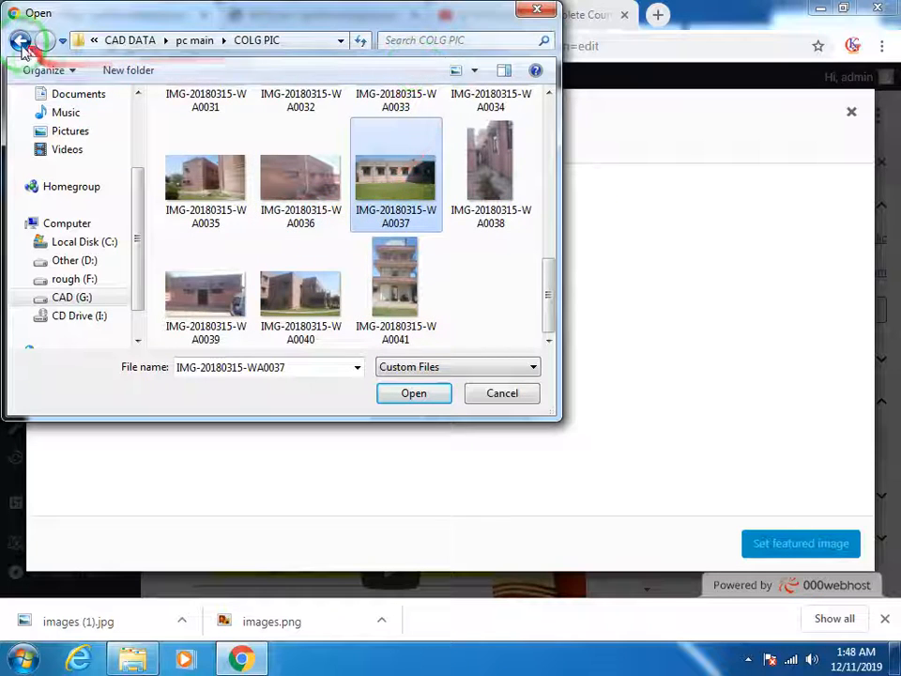
pyautogui.click(19, 40)
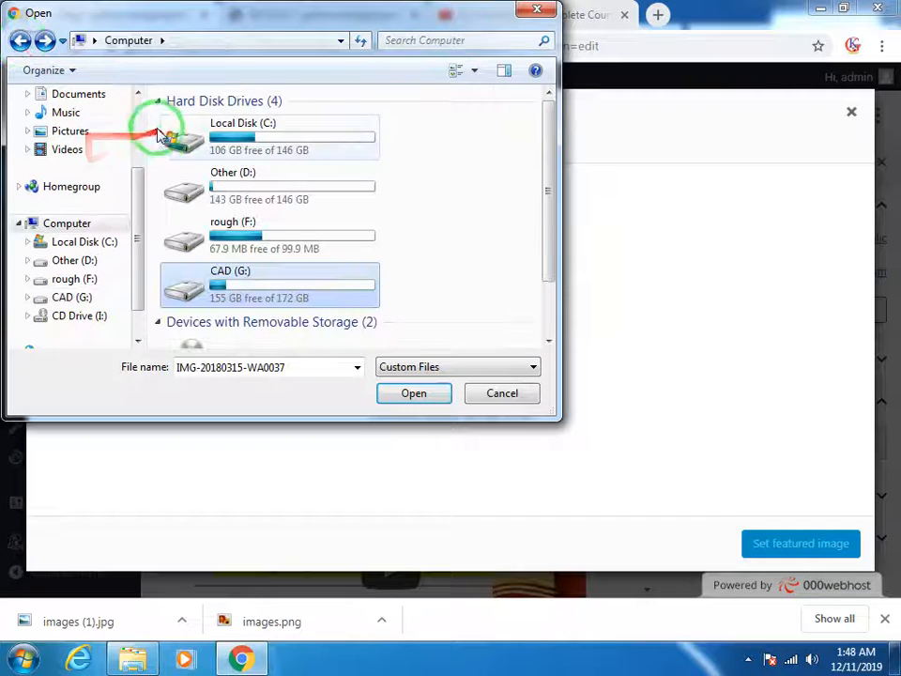
# Upload the Capture JPEG image from the Desktop for the featured image and set its title to Sory
pyautogui.scroll(2, 75, 122)
pyautogui.click(66, 120)
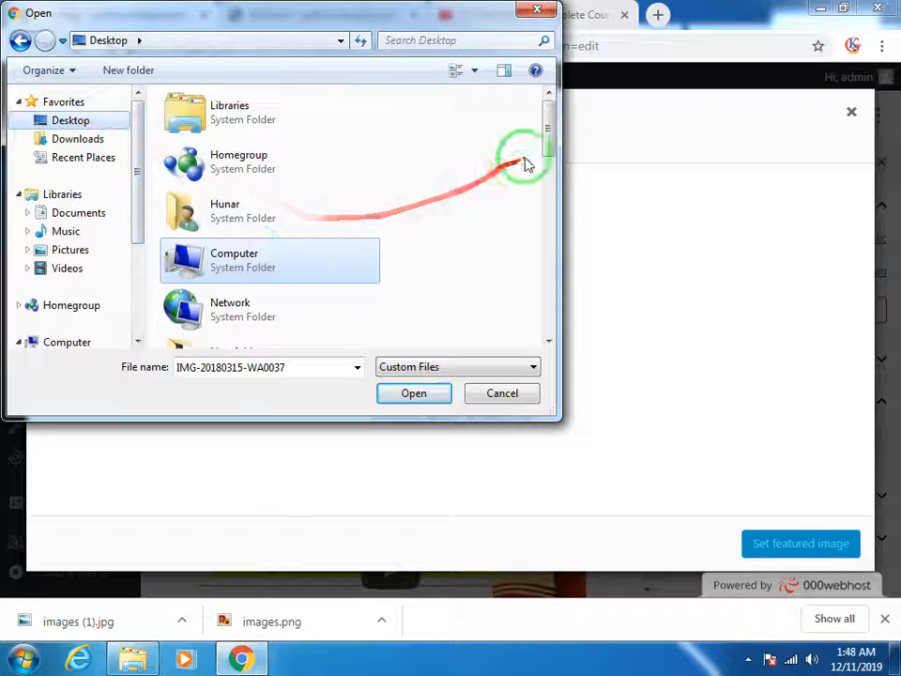
pyautogui.moveTo(552, 130); pyautogui.dragTo(211, 135)
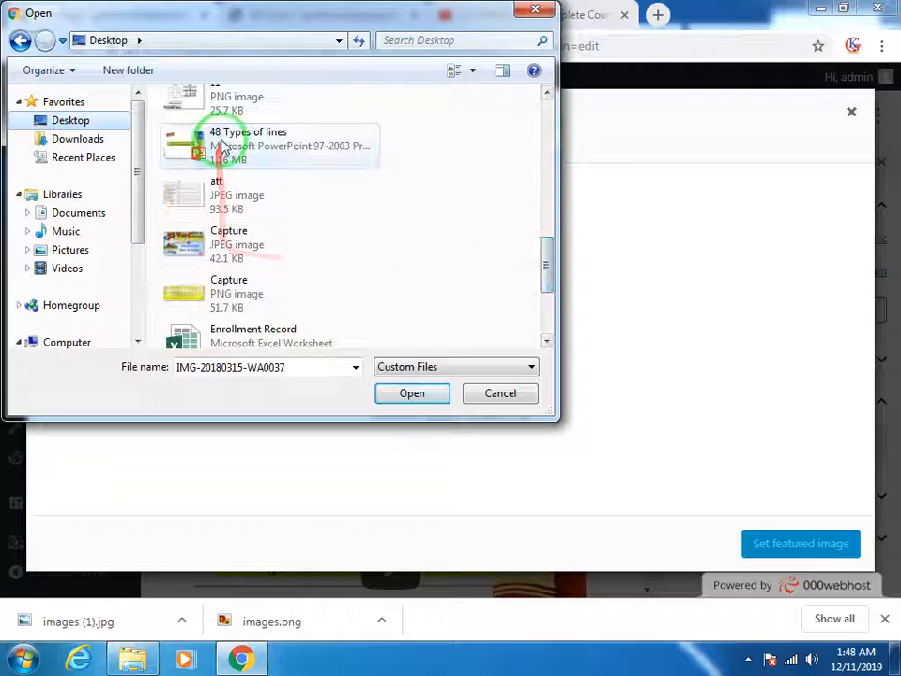
pyautogui.click(214, 140)
pyautogui.click(216, 199)
pyautogui.click(225, 247)
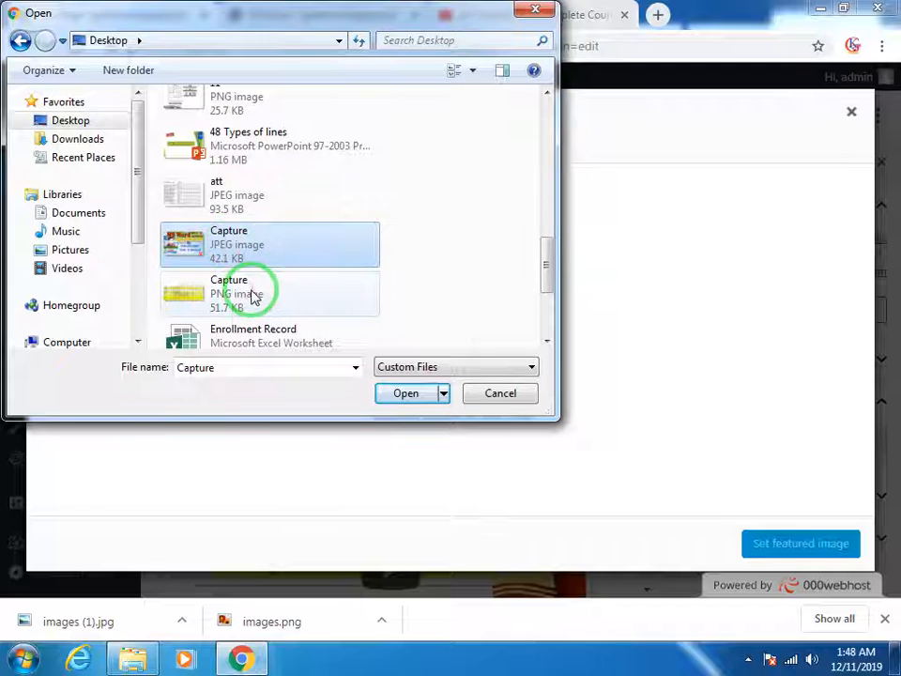
pyautogui.scroll(-3, 250, 295)
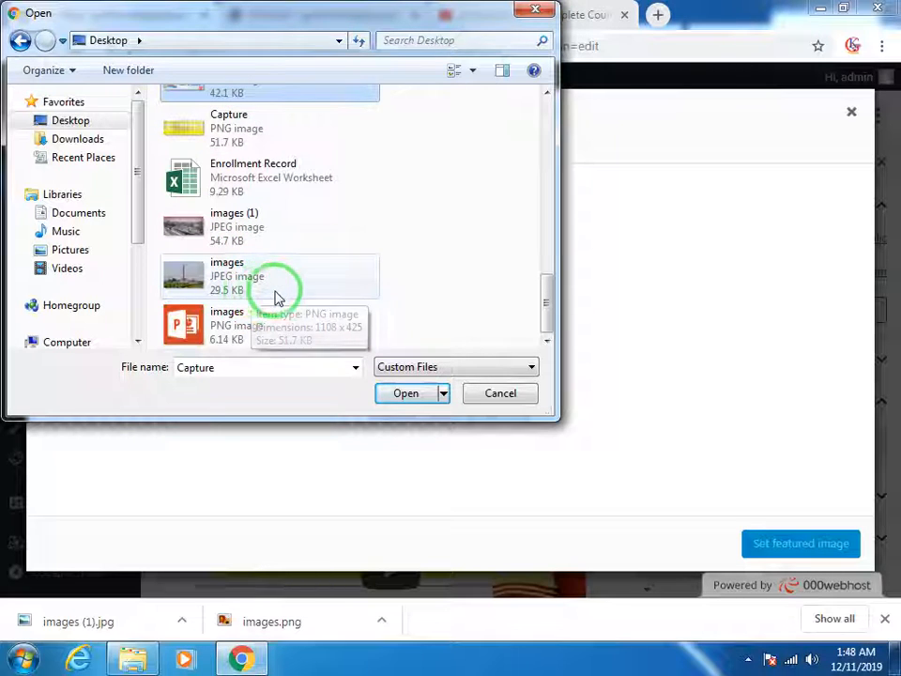
pyautogui.click(402, 395)
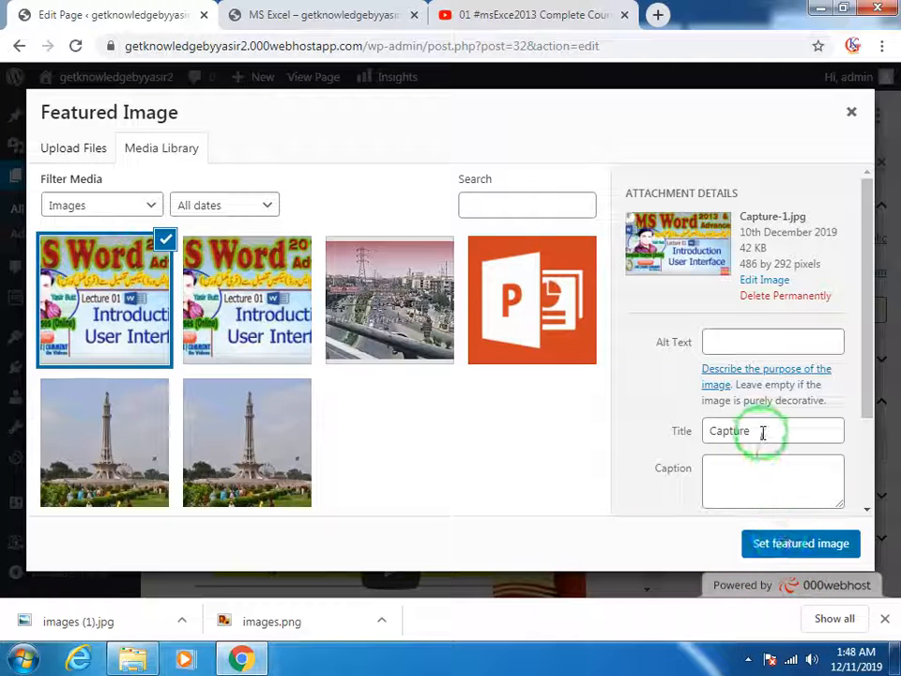
pyautogui.moveTo(762, 431); pyautogui.dragTo(703, 434)
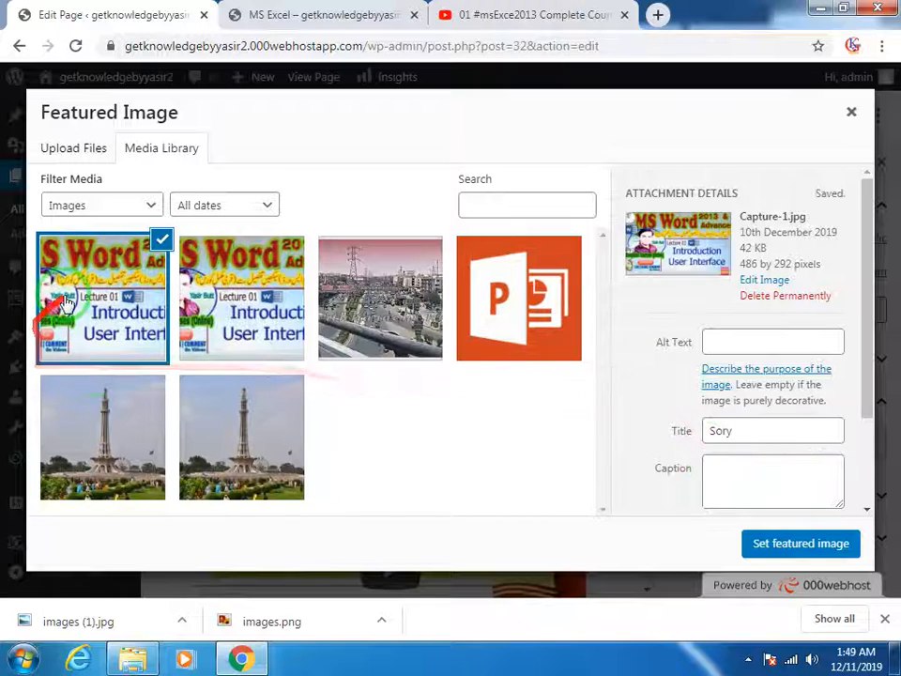
# Assign the uploaded Capture image as the MS Excel page's featured image and update the page
pyautogui.click(805, 544)
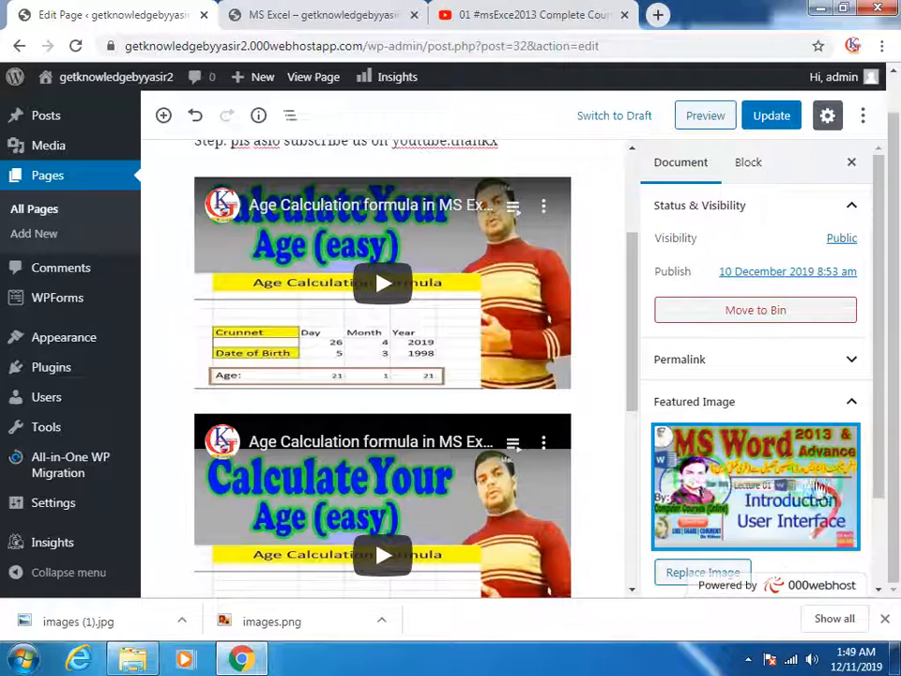
pyautogui.click(762, 114)
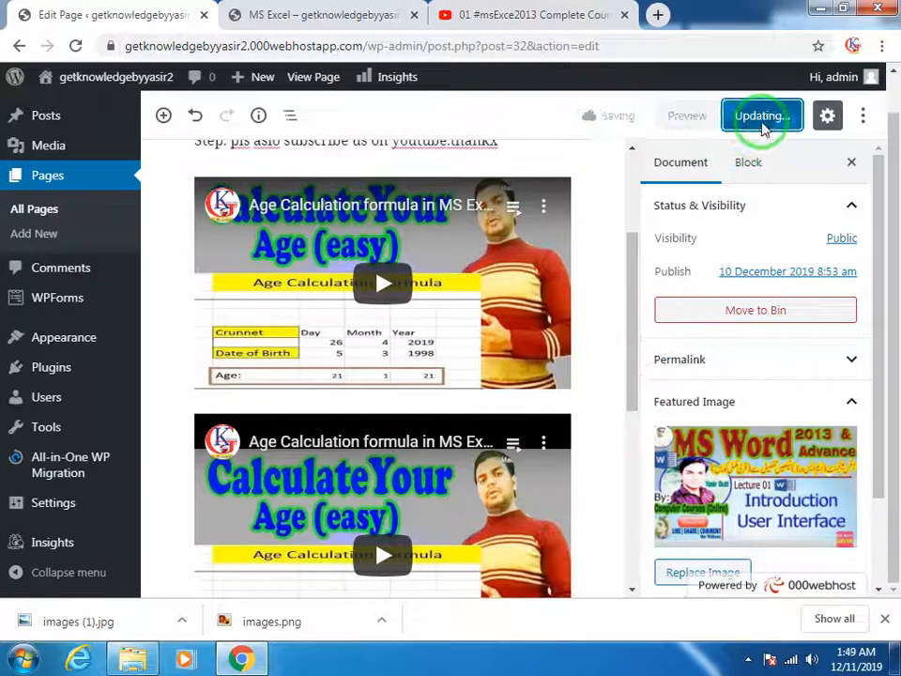
pyautogui.scroll(2, 291, 211)
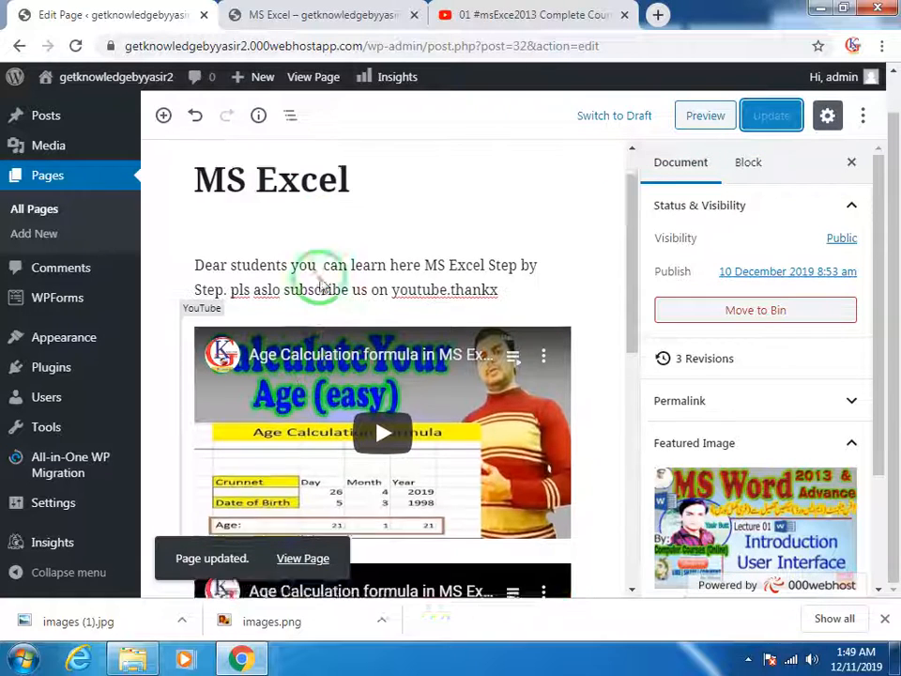
# Reload the published MS Excel page and check its featured image and embedded videos
pyautogui.click(270, 12)
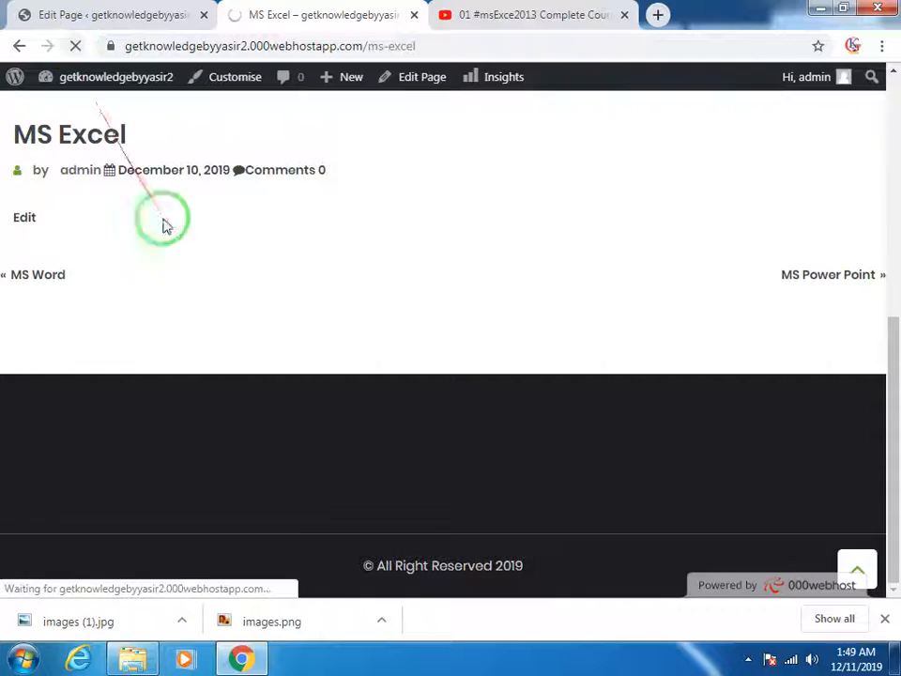
pyautogui.scroll(-4, 206, 264)
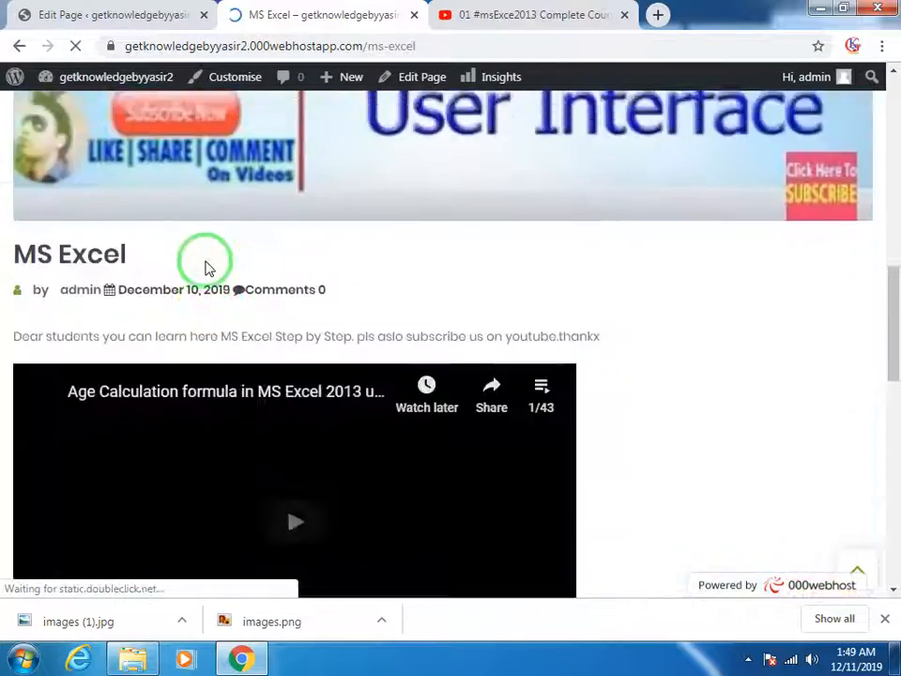
pyautogui.scroll(10, 206, 263)
pyautogui.scroll(-5, 308, 298)
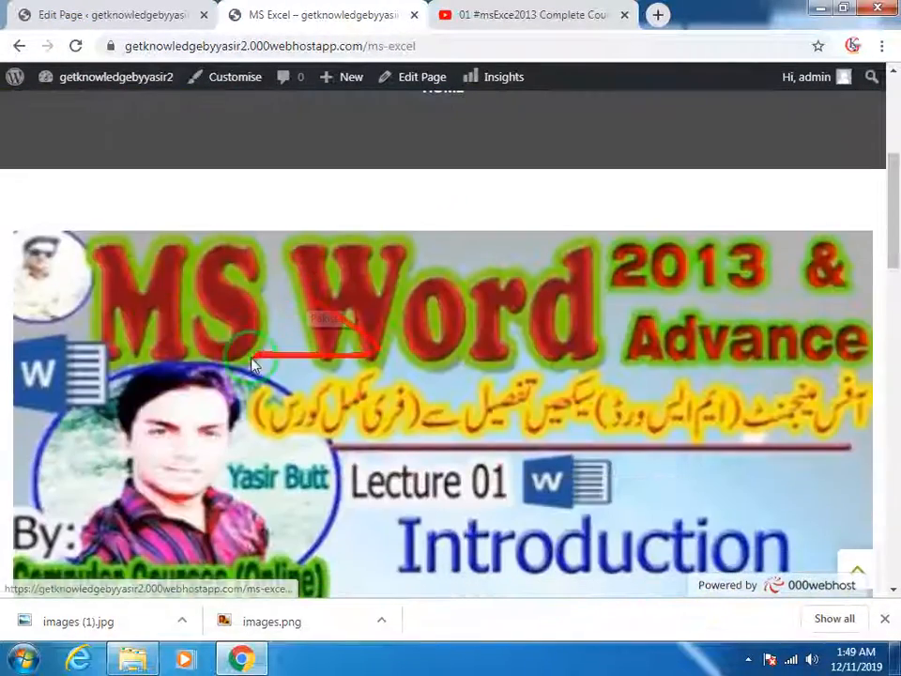
pyautogui.scroll(5, 184, 266)
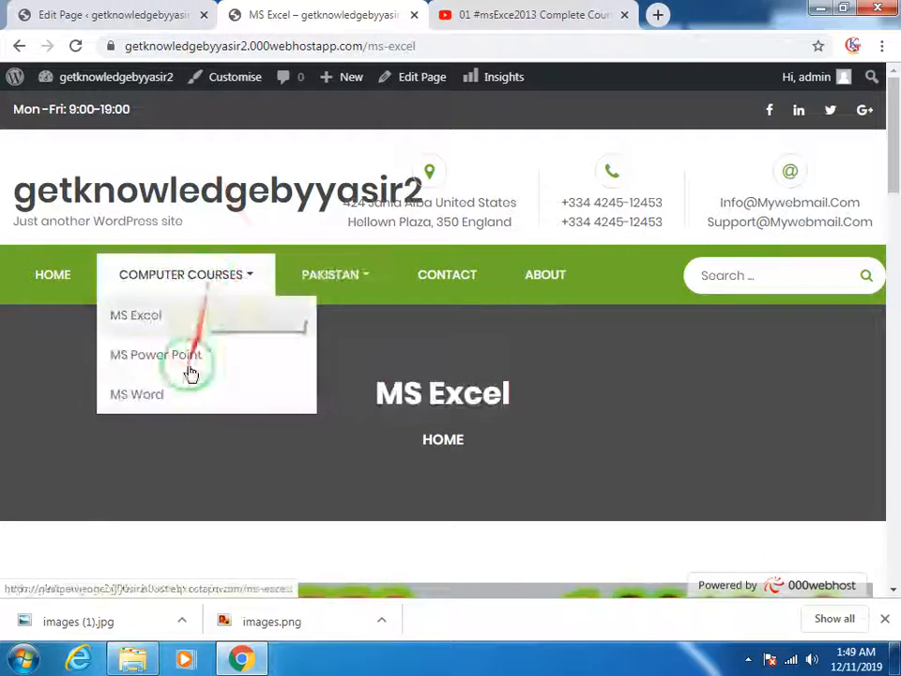
# Open the published MS Word page and look through its embedded lecture videos for comparison
pyautogui.scroll(-3, 412, 375)
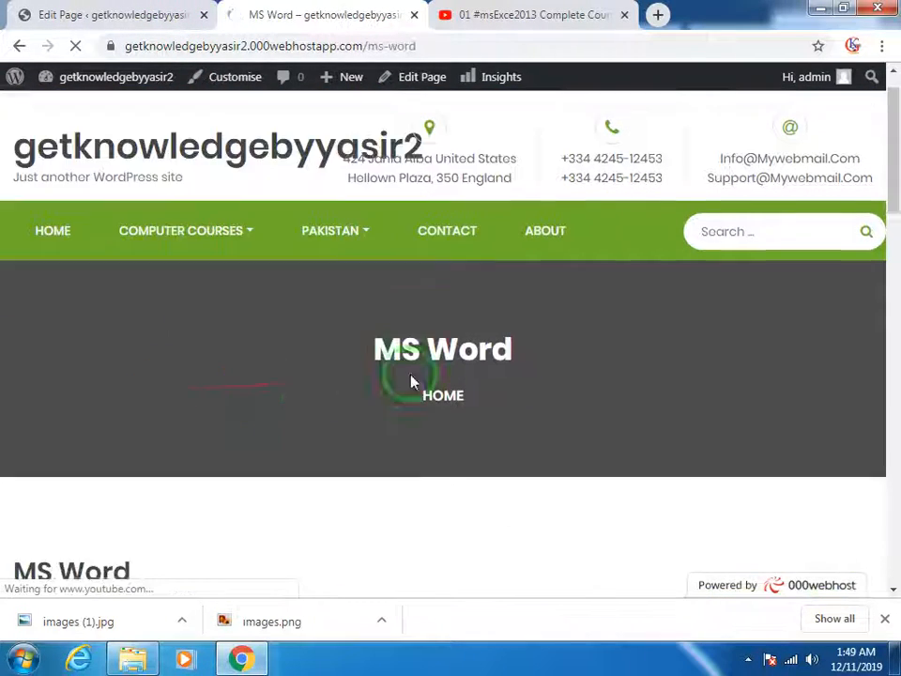
pyautogui.scroll(-4, 291, 333)
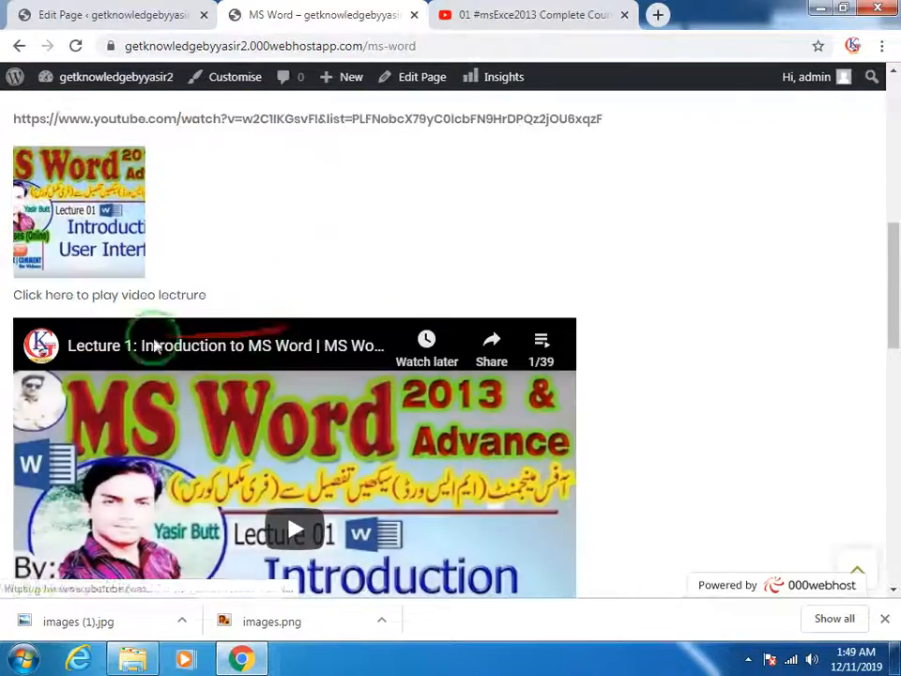
pyautogui.scroll(-6, 265, 361)
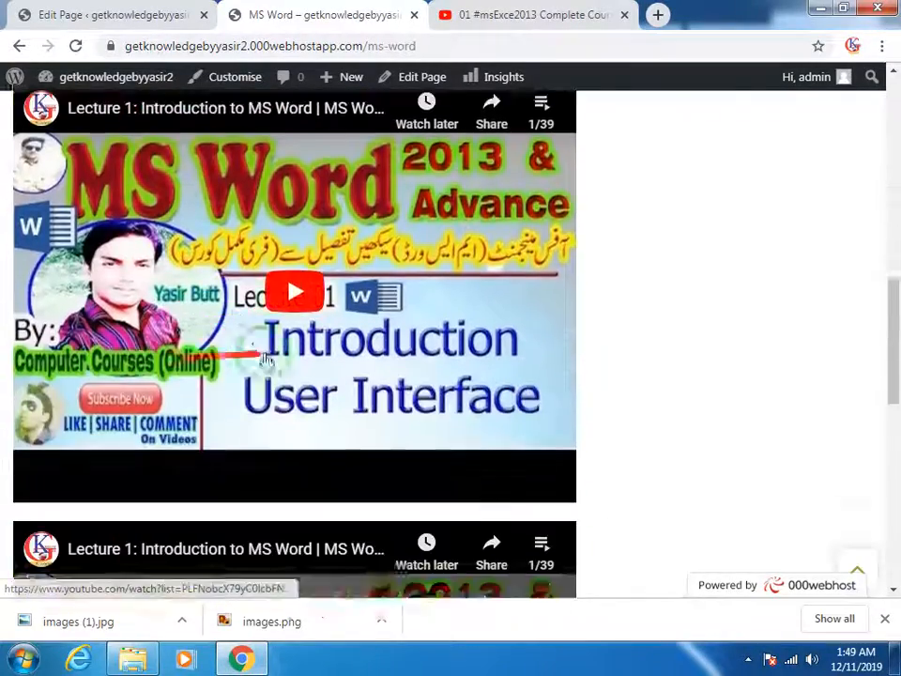
pyautogui.scroll(12, 252, 339)
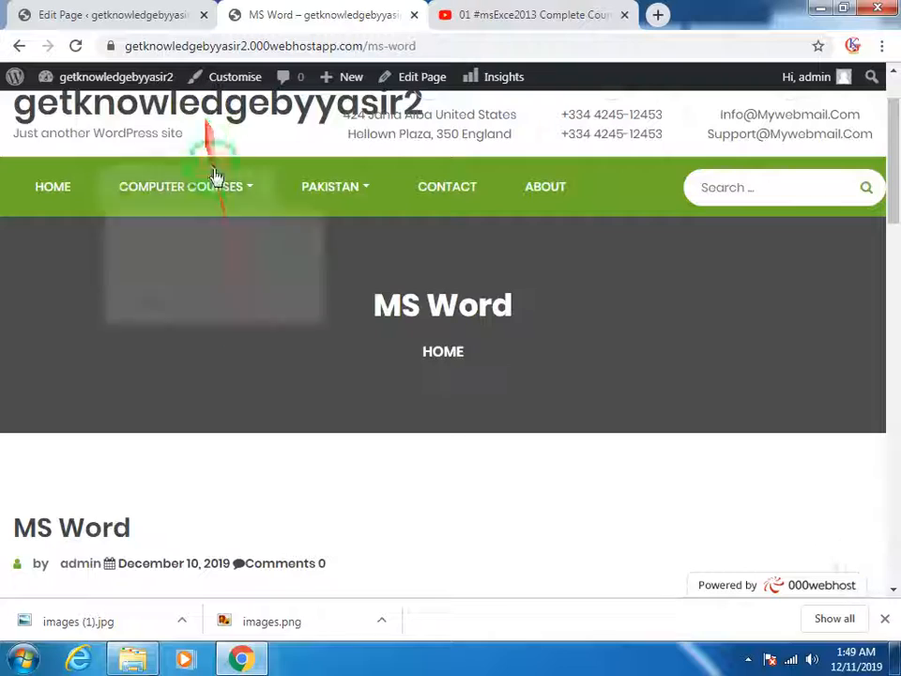
# Return to the published MS Excel page and review its featured image, intro text and both embedded videos
pyautogui.click(141, 230)
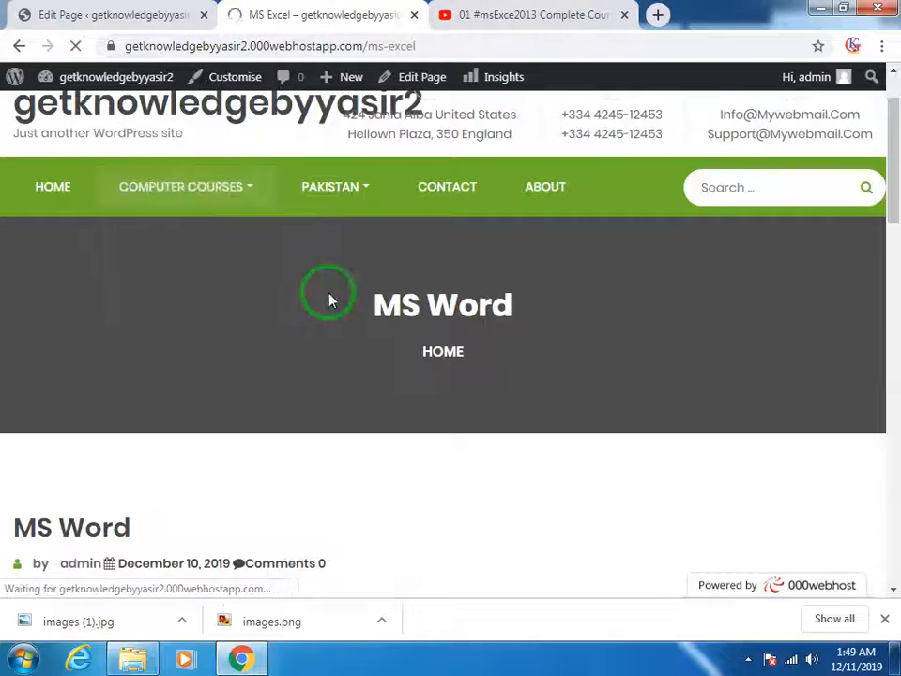
pyautogui.scroll(-4, 278, 364)
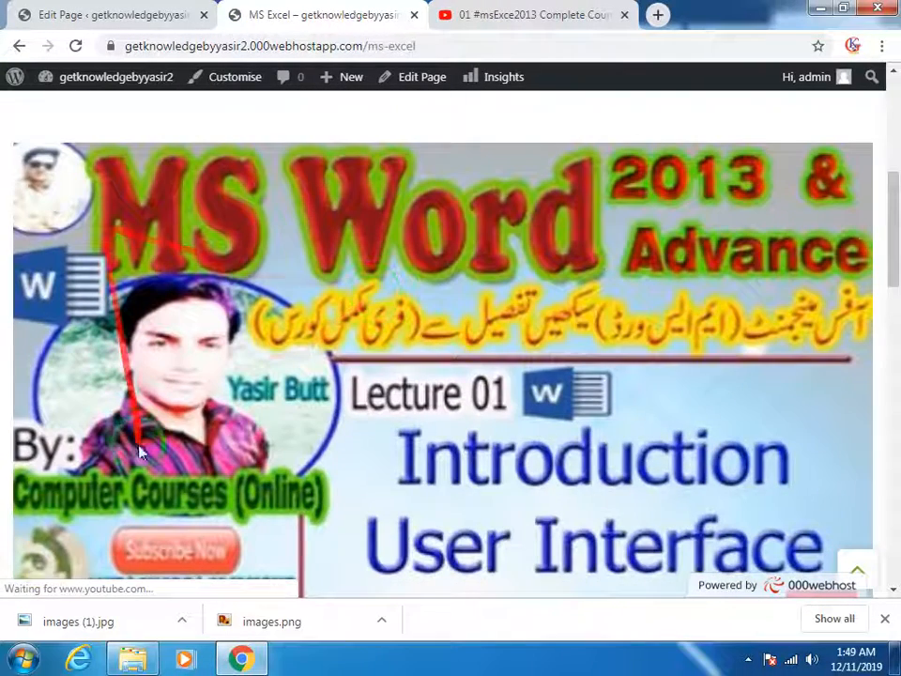
pyautogui.scroll(-1, 270, 253)
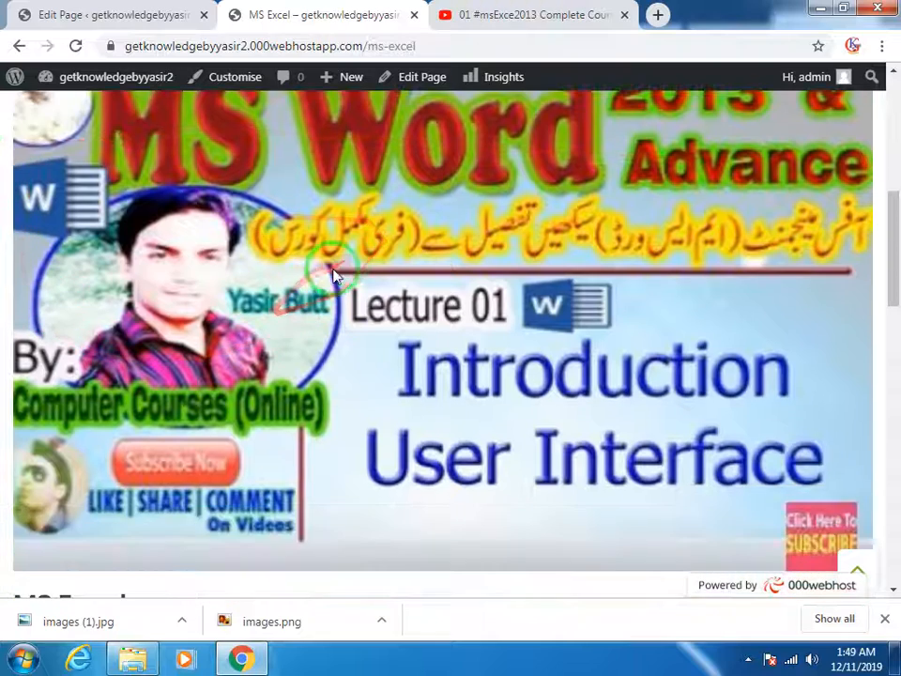
pyautogui.scroll(-5, 335, 275)
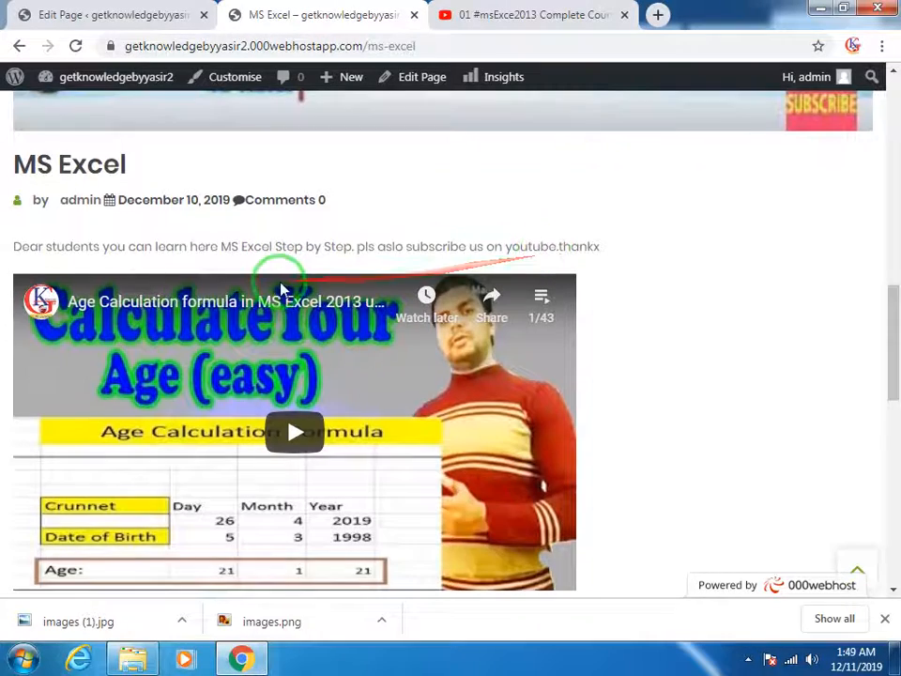
pyautogui.scroll(-3, 367, 378)
pyautogui.scroll(-2, 298, 414)
pyautogui.scroll(5, 301, 412)
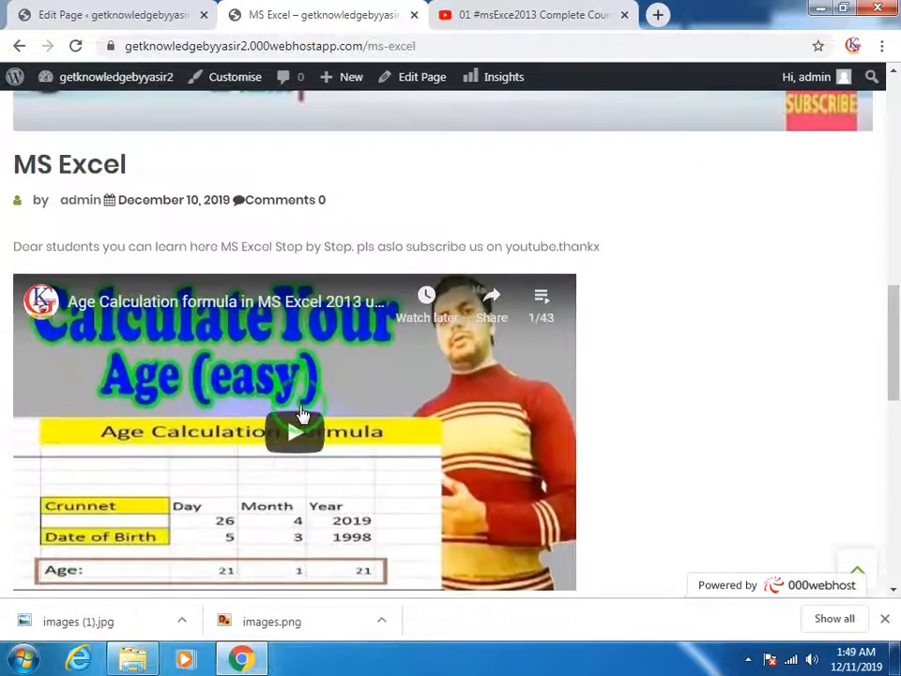
pyautogui.scroll(-5, 319, 411)
pyautogui.scroll(-4, 327, 411)
pyautogui.scroll(5, 319, 399)
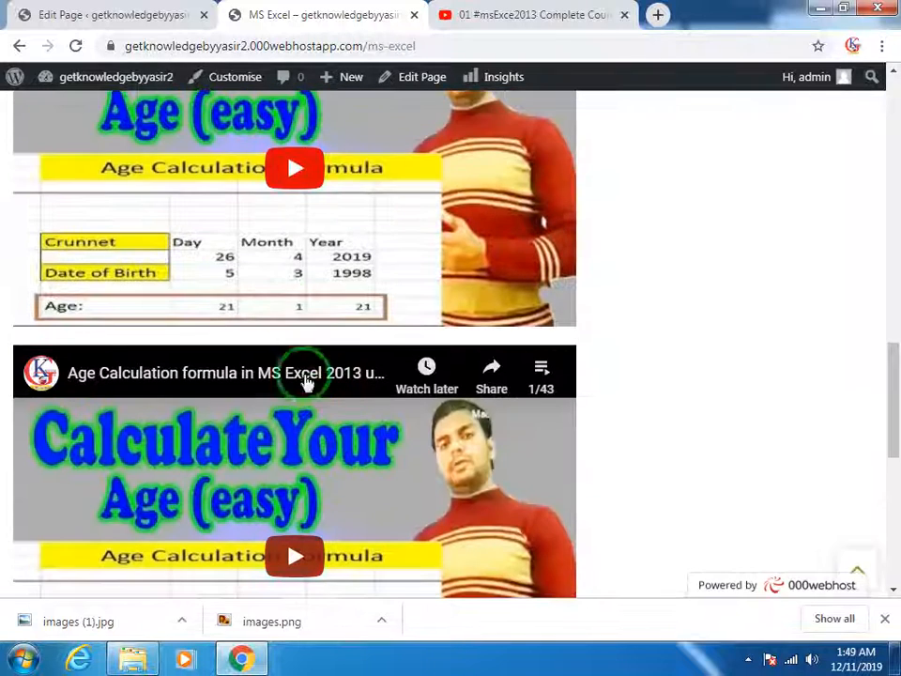
# Test playback of the first embedded Age Calculation video on the published page and pause it
pyautogui.click(285, 165)
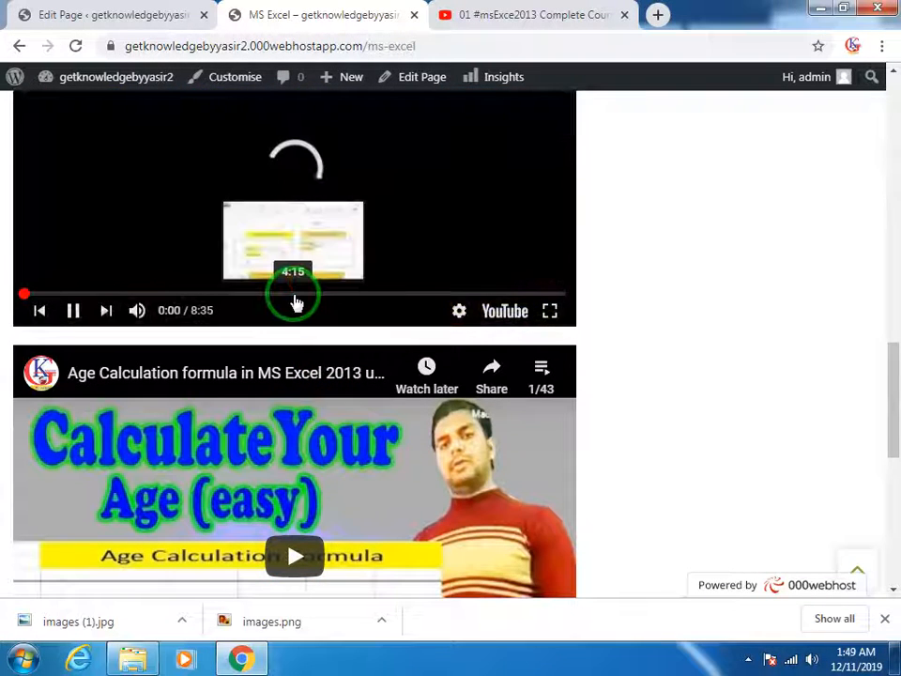
pyautogui.click(75, 310)
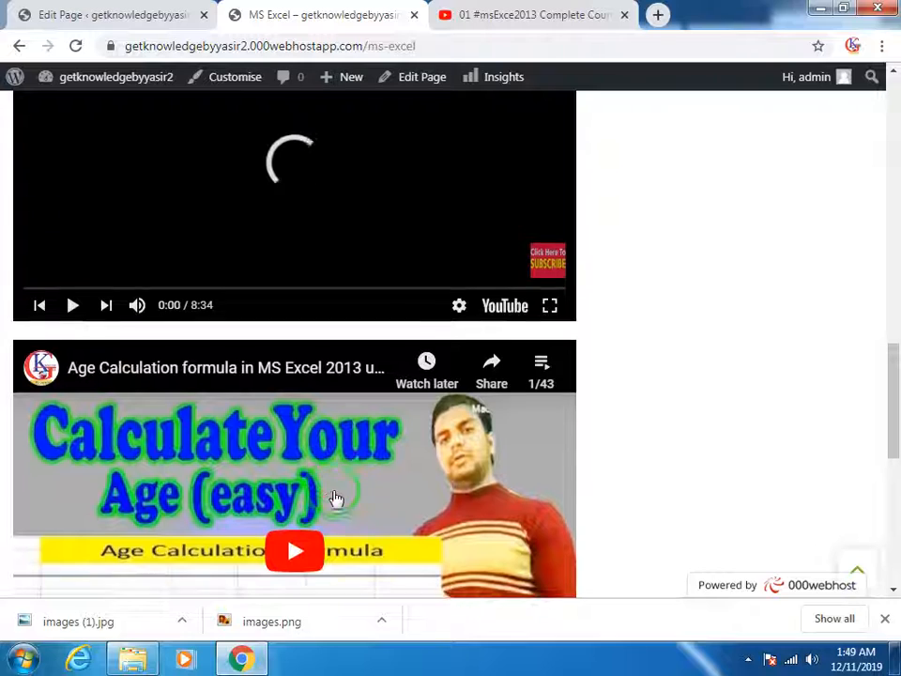
pyautogui.scroll(-3, 336, 498)
# In the WordPress editor, add an Image block below the last Age Calculation video and choose to insert from a URL
pyautogui.click(133, 14)
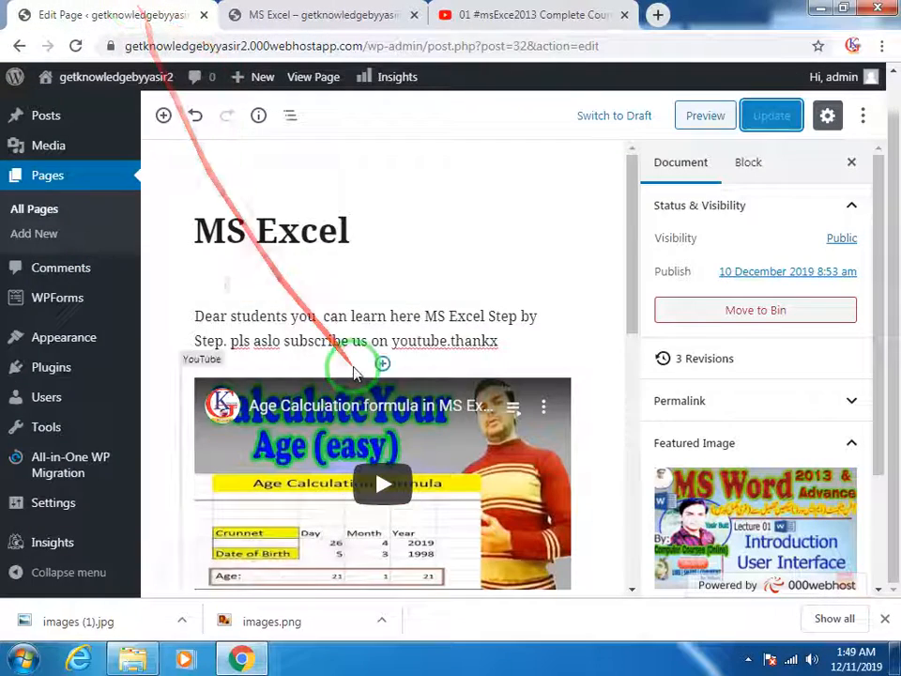
pyautogui.scroll(-5, 366, 365)
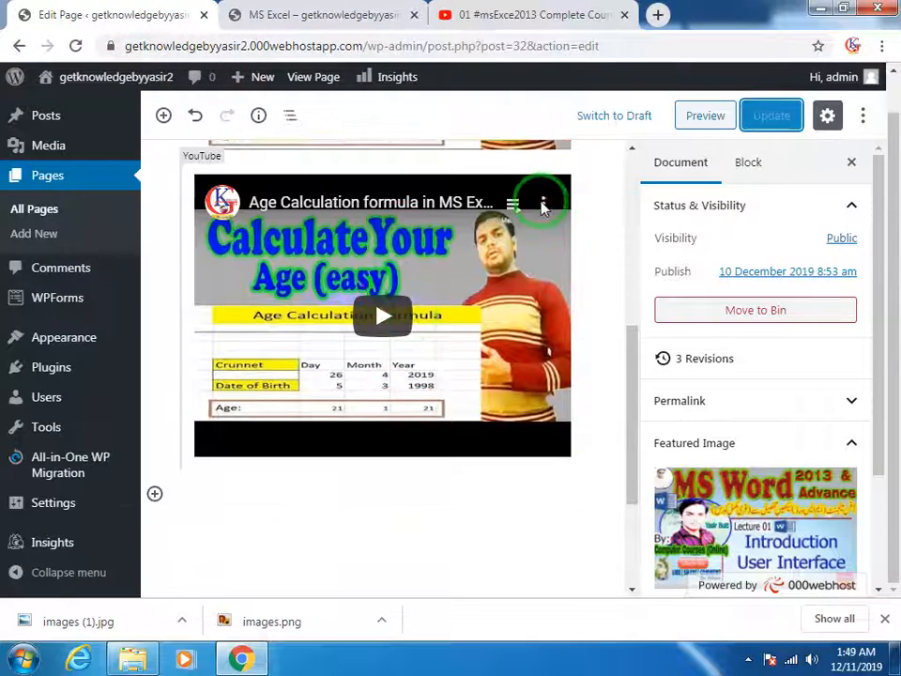
pyautogui.click(542, 202)
pyautogui.scroll(1, 441, 206)
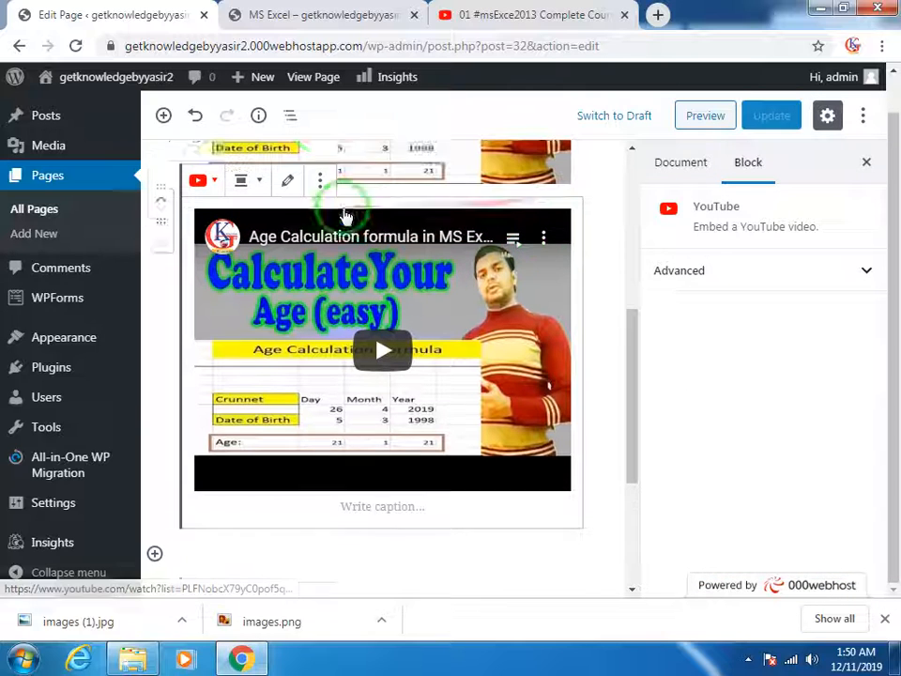
pyautogui.click(321, 236)
pyautogui.click(360, 516)
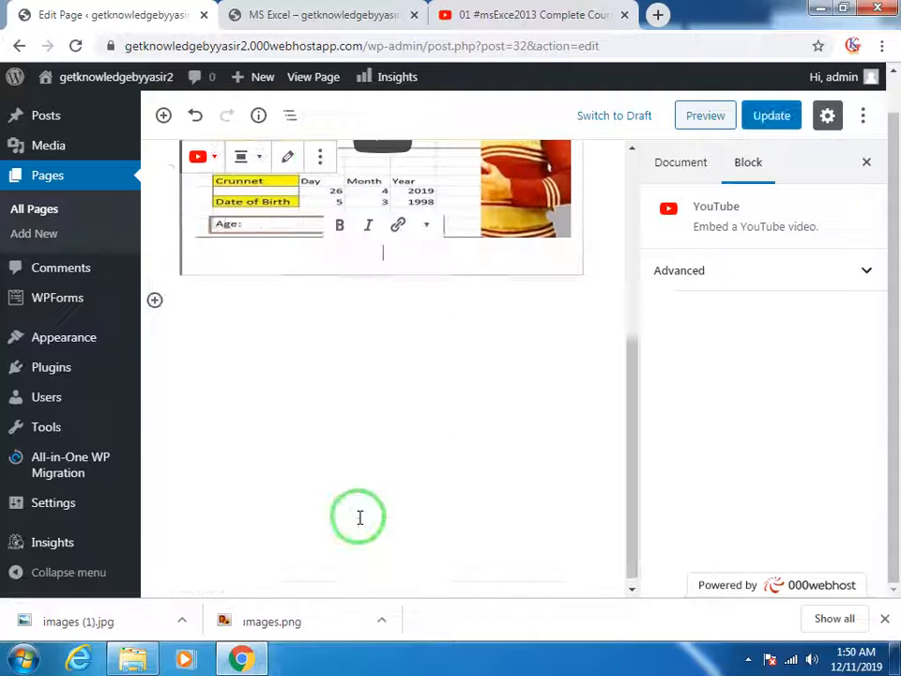
pyautogui.click(154, 299)
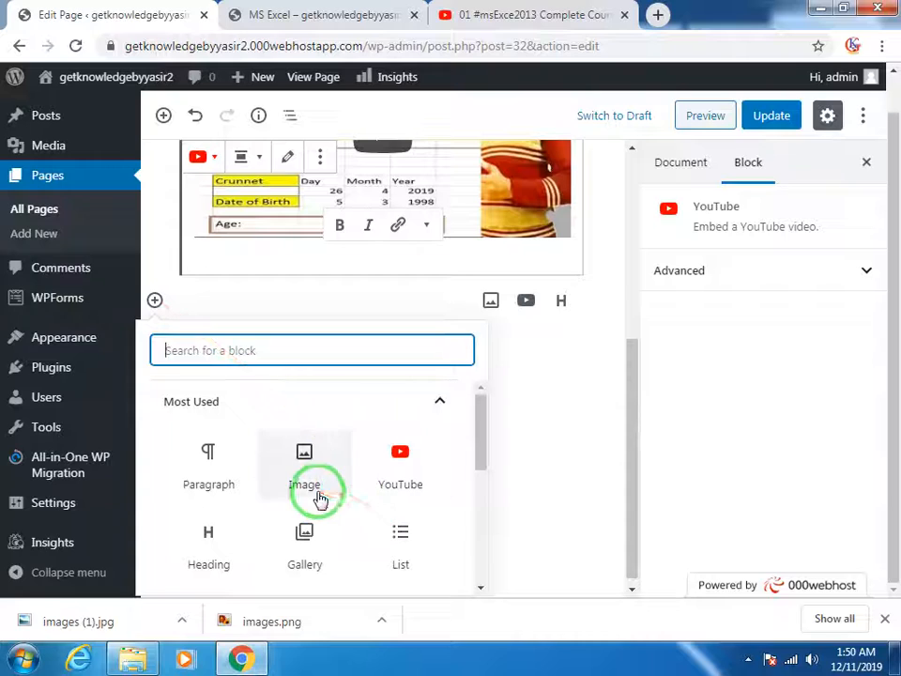
pyautogui.click(489, 301)
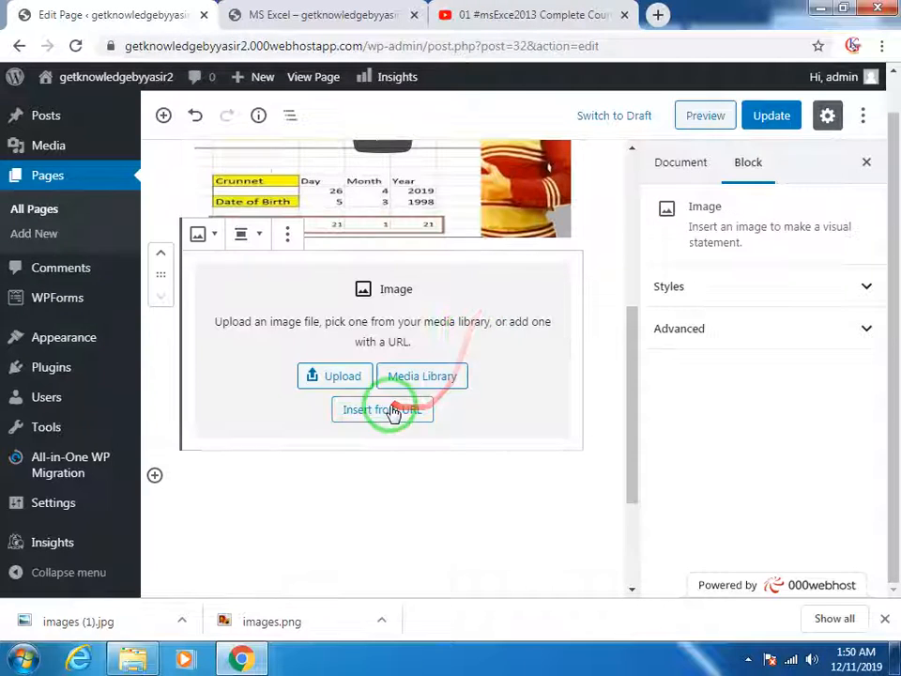
pyautogui.click(394, 410)
# Copy the lecture 02 video's URL from the YouTube playlist and insert it into the new block in WordPress
pyautogui.click(460, 15)
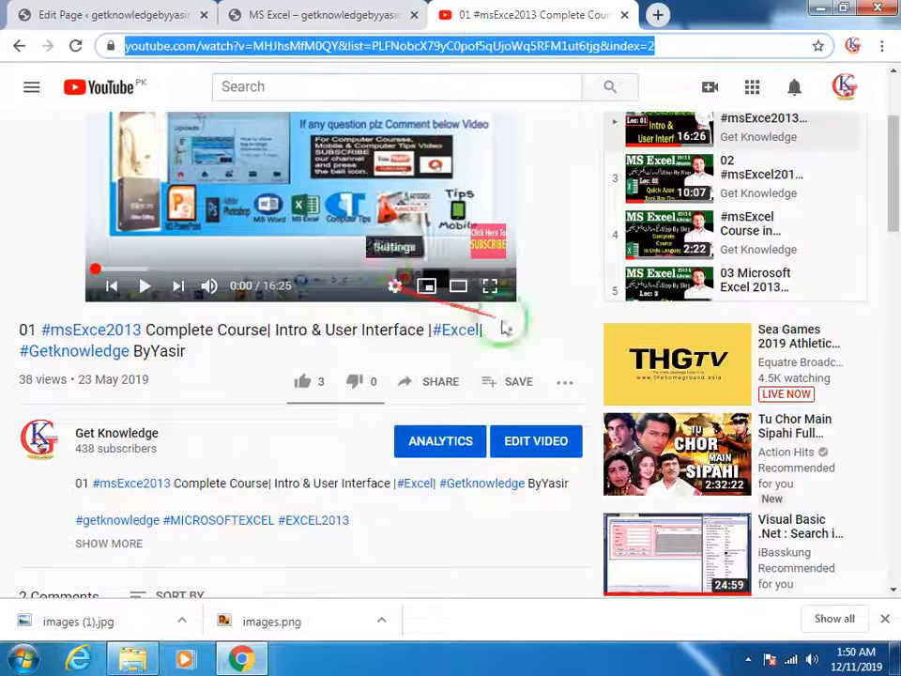
pyautogui.click(685, 181)
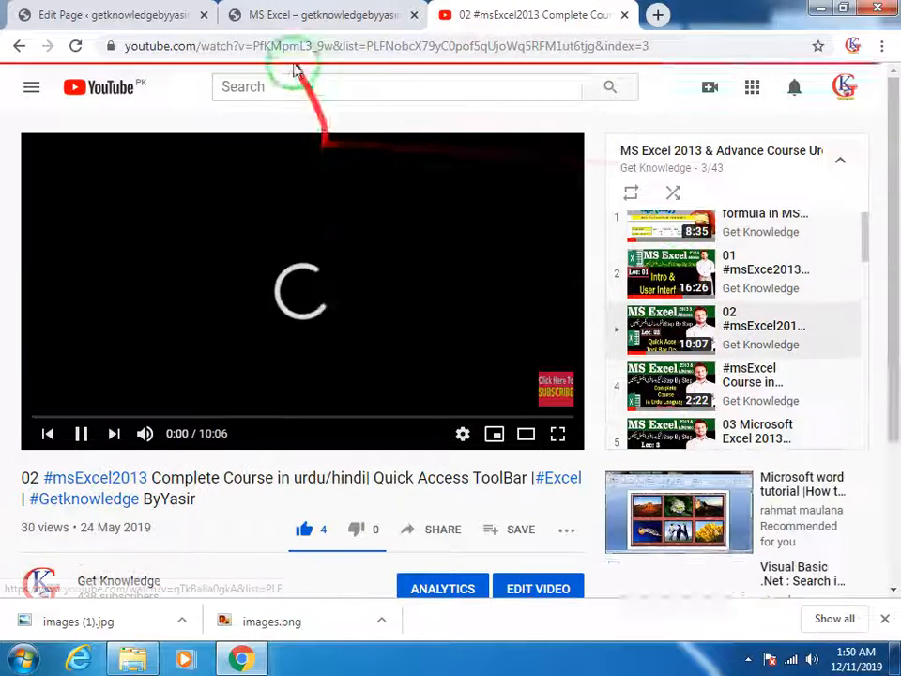
pyautogui.click(291, 46)
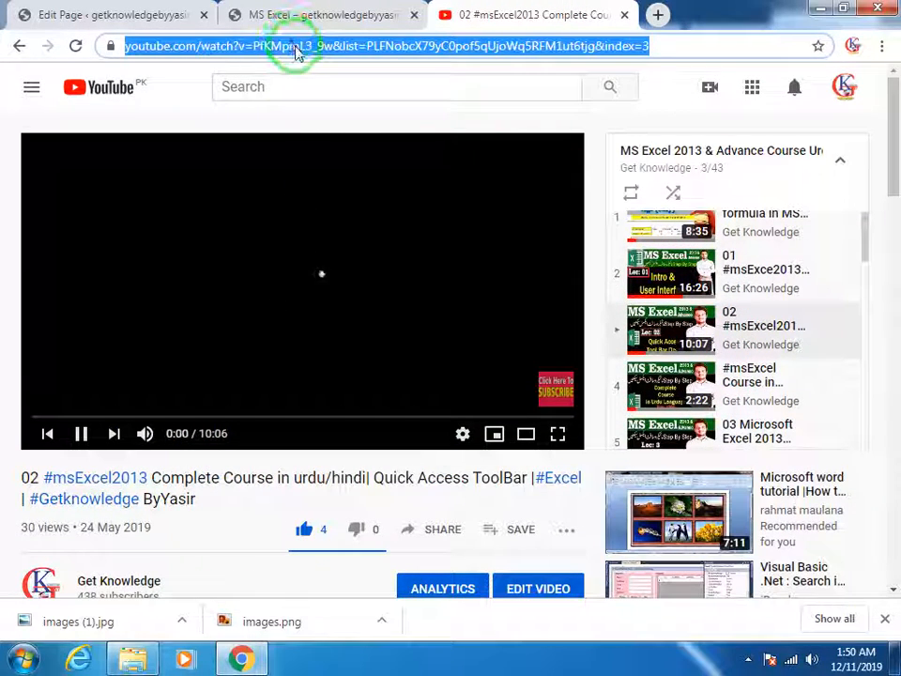
pyautogui.rightClick(295, 48)
pyautogui.click(336, 114)
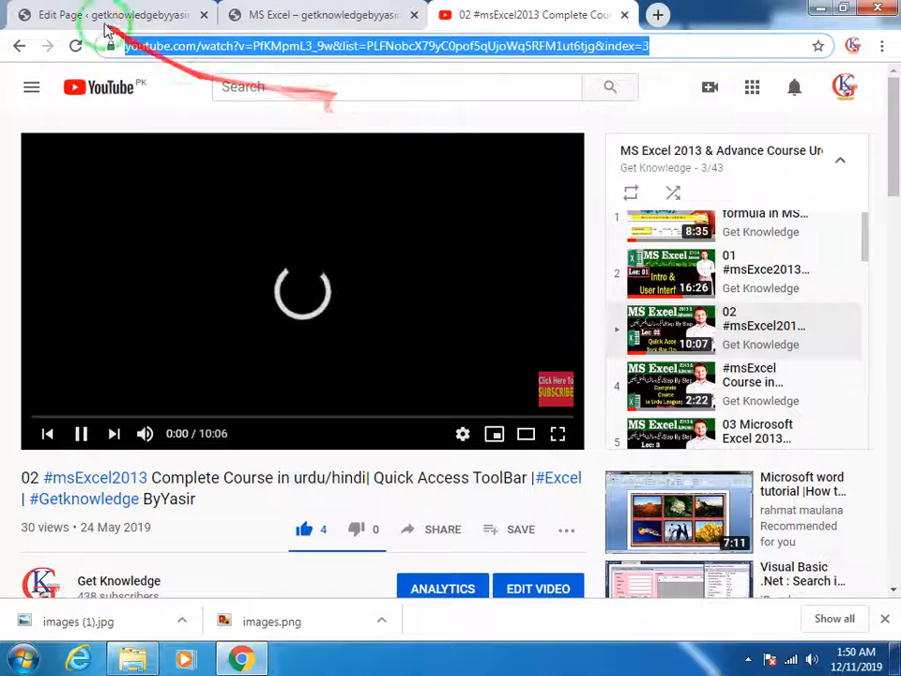
pyautogui.click(106, 26)
pyautogui.click(292, 430)
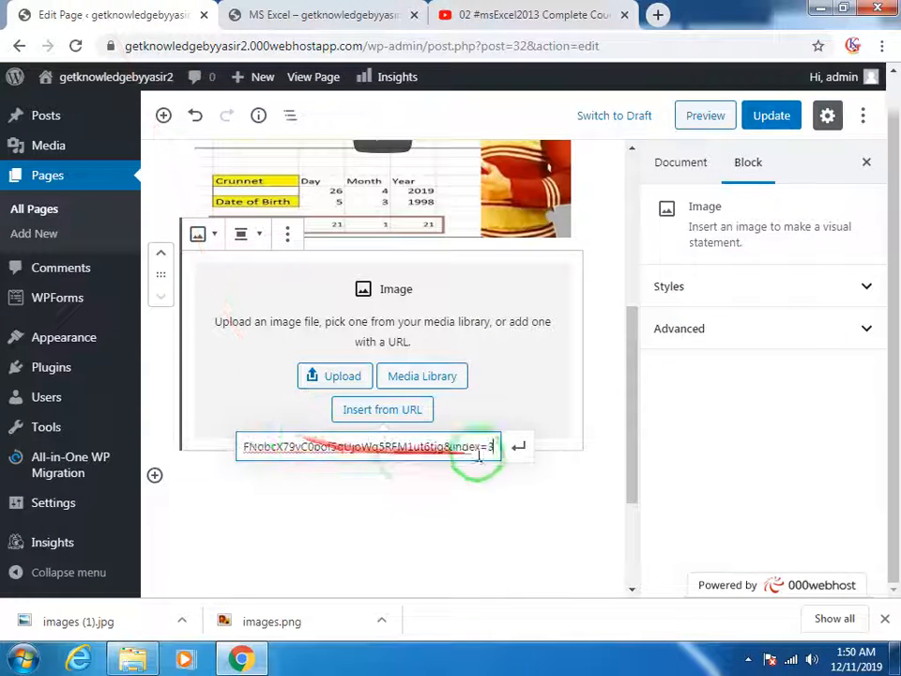
pyautogui.click(517, 449)
# Pause the lecture 02 video on YouTube, and update the MS Excel page in WordPress for viewing on the published site
pyautogui.click(359, 16)
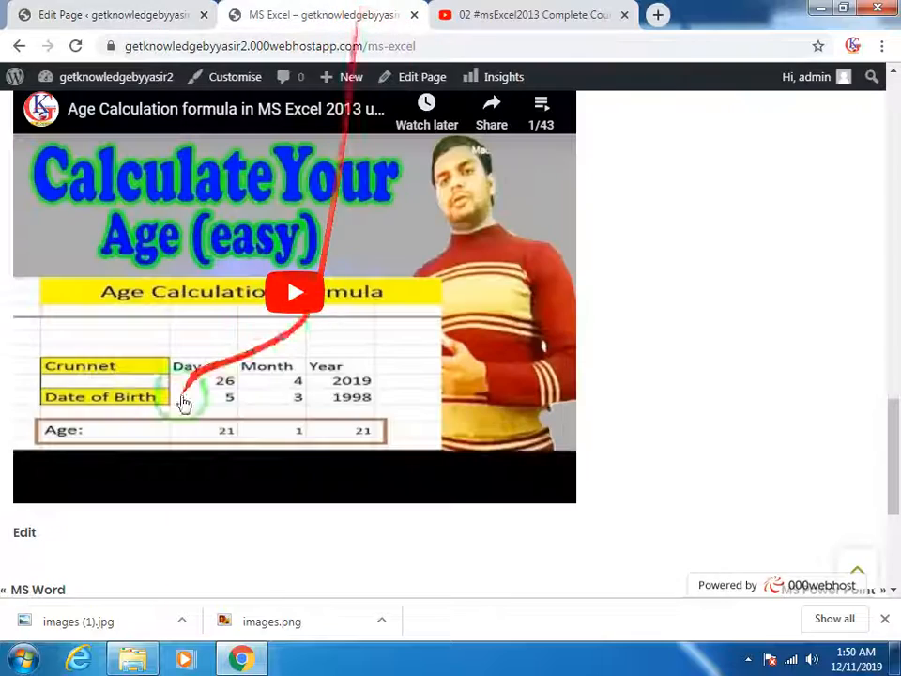
pyautogui.click(474, 19)
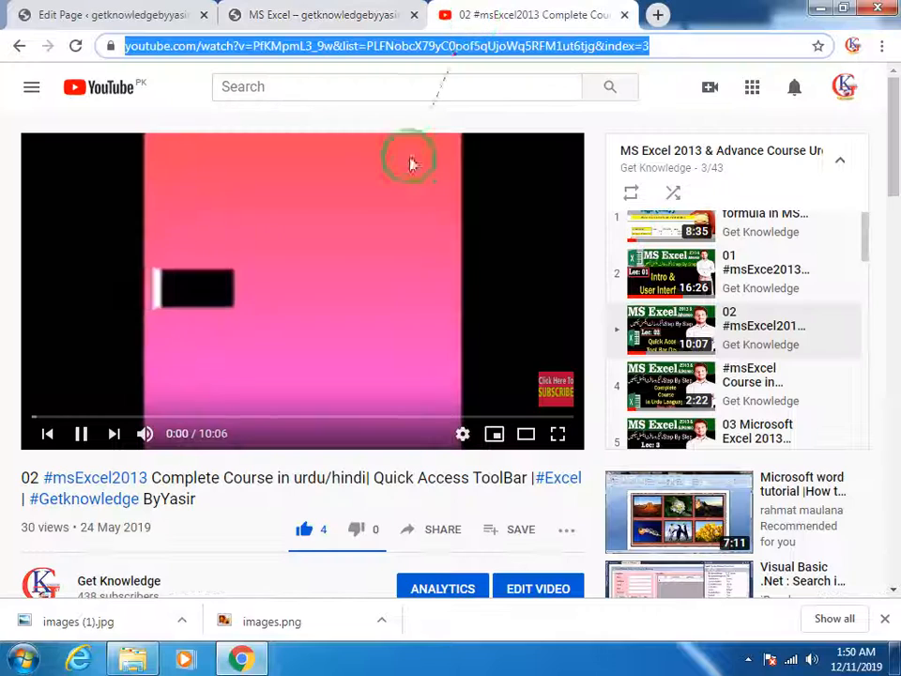
pyautogui.click(81, 432)
pyautogui.click(103, 15)
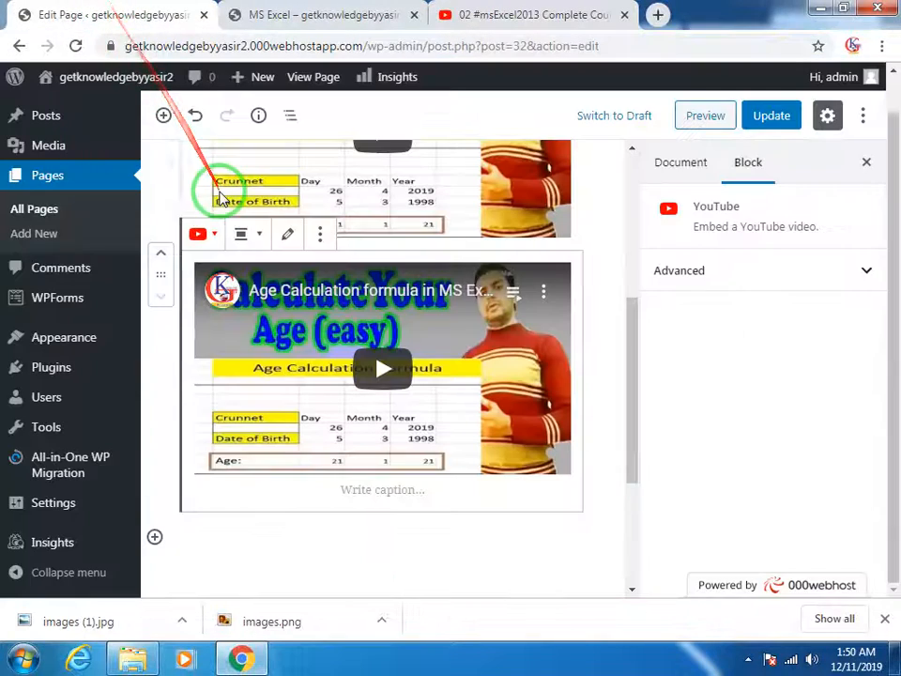
pyautogui.click(771, 115)
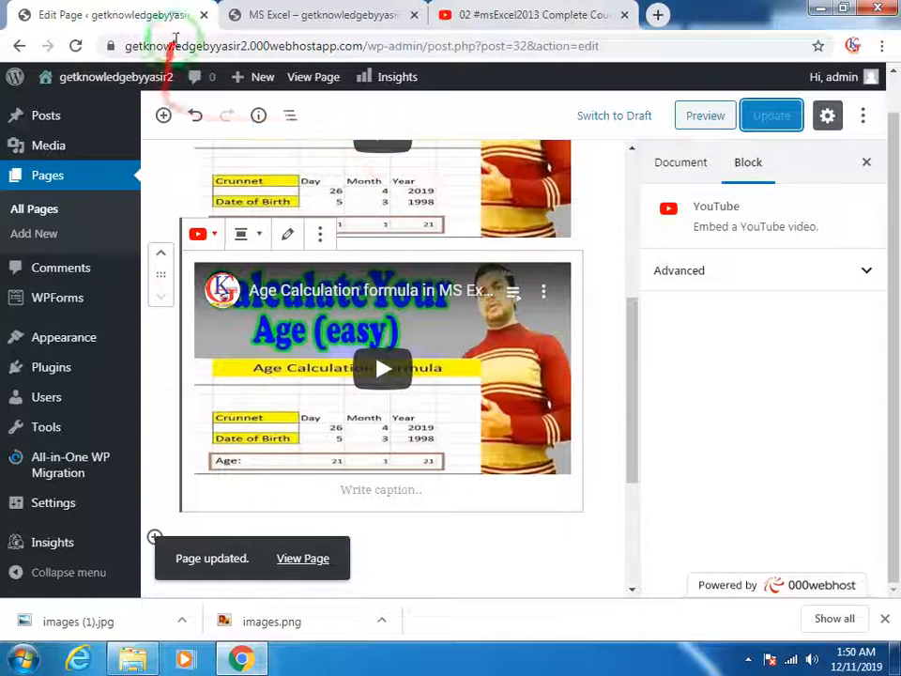
pyautogui.click(263, 15)
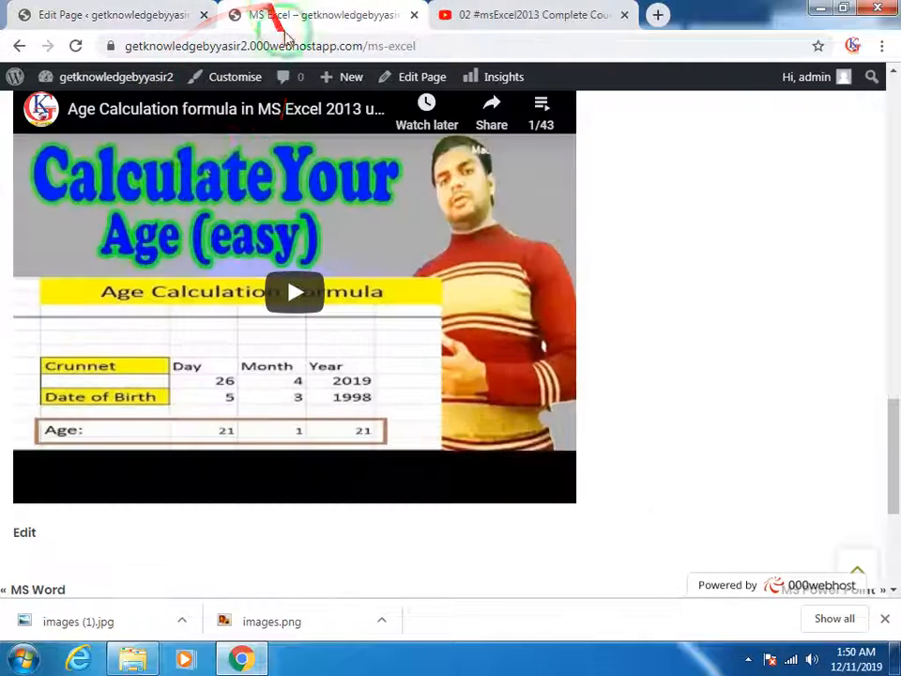
# Reload the published MS Excel page and start playback of the lower embedded Age Calculation video
pyautogui.click(73, 47)
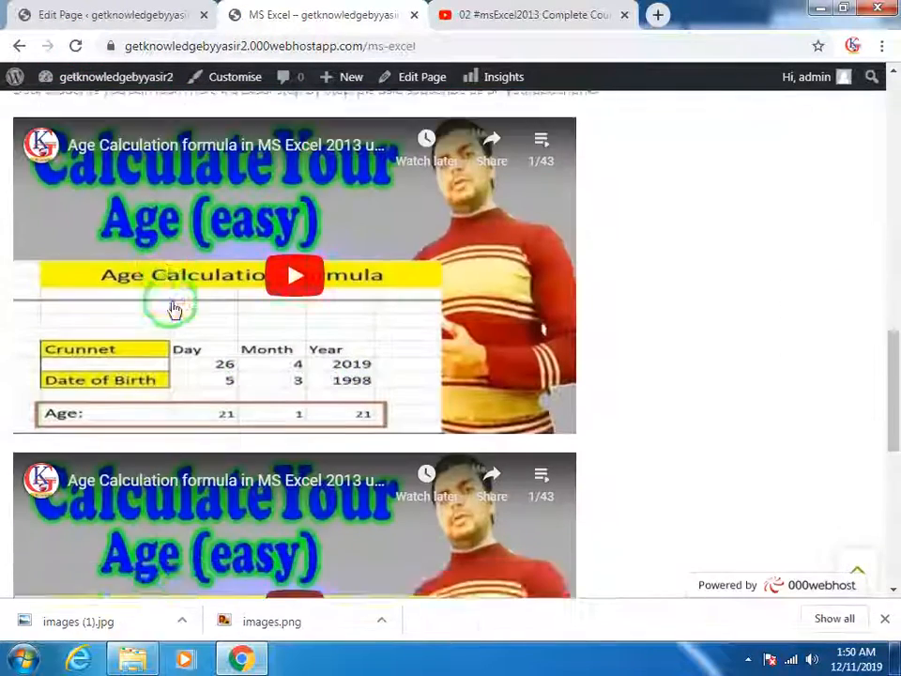
pyautogui.scroll(-3, 174, 310)
pyautogui.scroll(5, 266, 367)
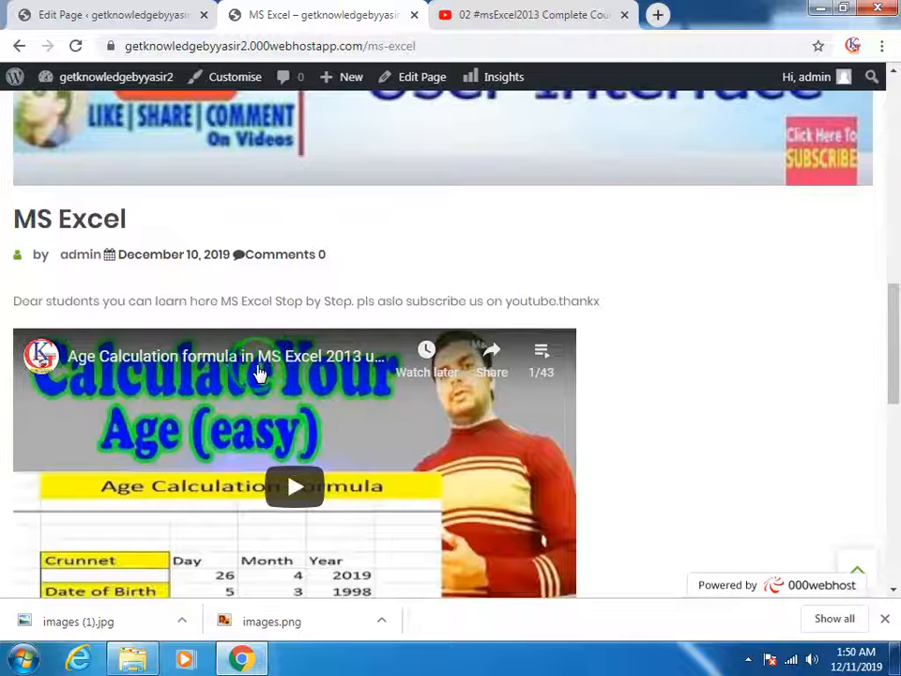
pyautogui.scroll(-4, 272, 422)
pyautogui.click(293, 469)
pyautogui.scroll(-2, 277, 427)
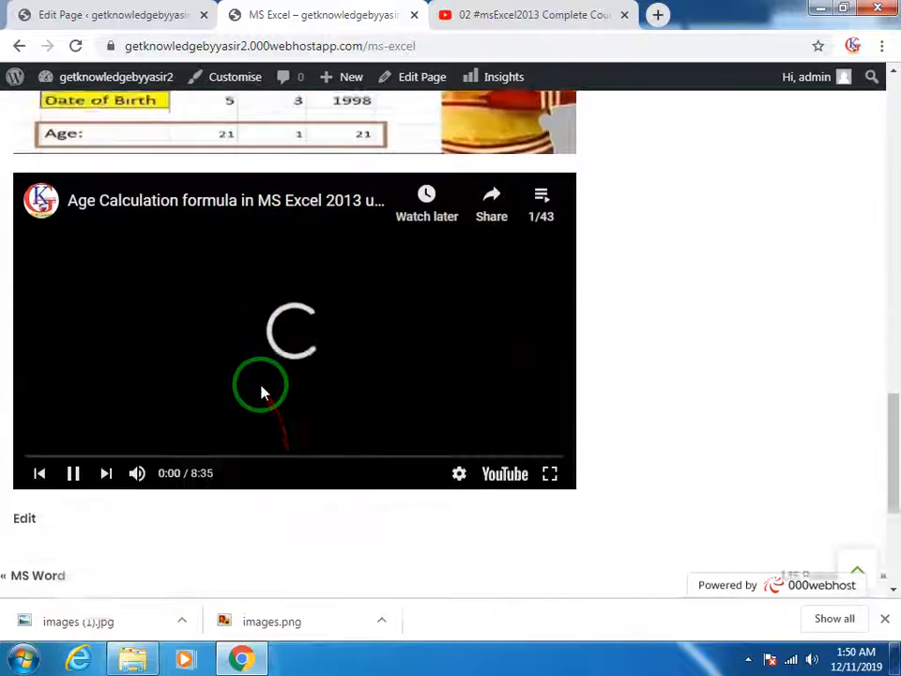
pyautogui.scroll(-1, 262, 392)
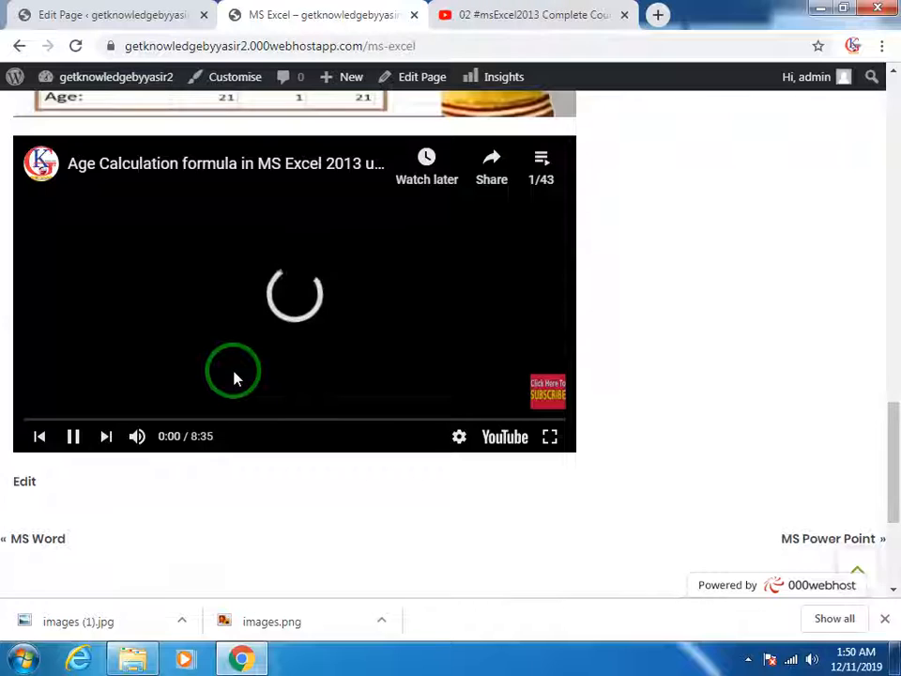
# Test playback of the upper embedded Age Calculation video on the published MS Excel page and pause it
pyautogui.scroll(6, 235, 378)
pyautogui.scroll(-5, 235, 378)
pyautogui.scroll(2, 303, 282)
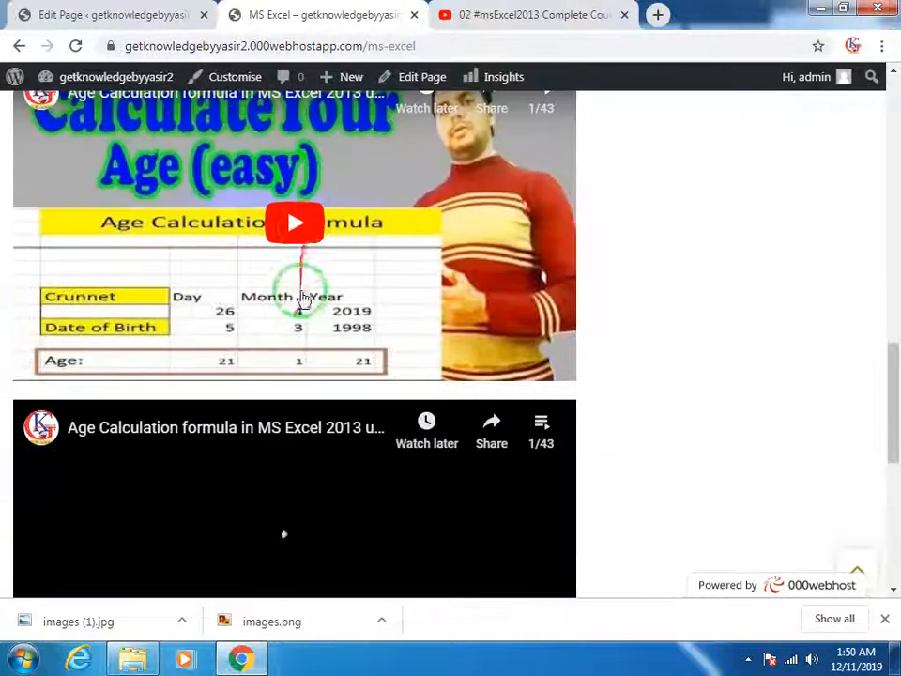
pyautogui.click(291, 238)
pyautogui.scroll(2, 291, 287)
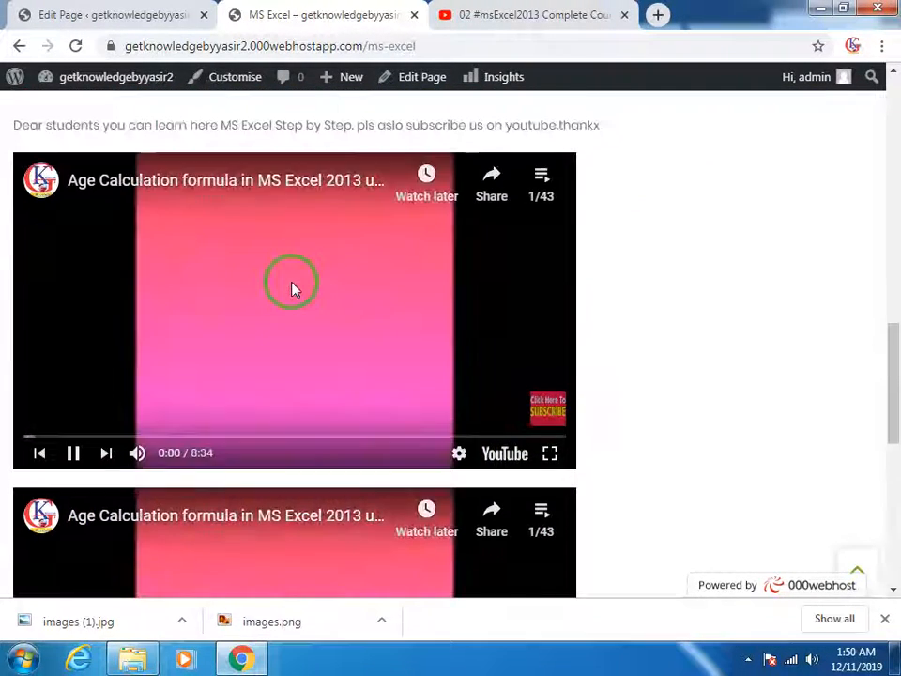
pyautogui.click(291, 288)
pyautogui.scroll(-3, 323, 357)
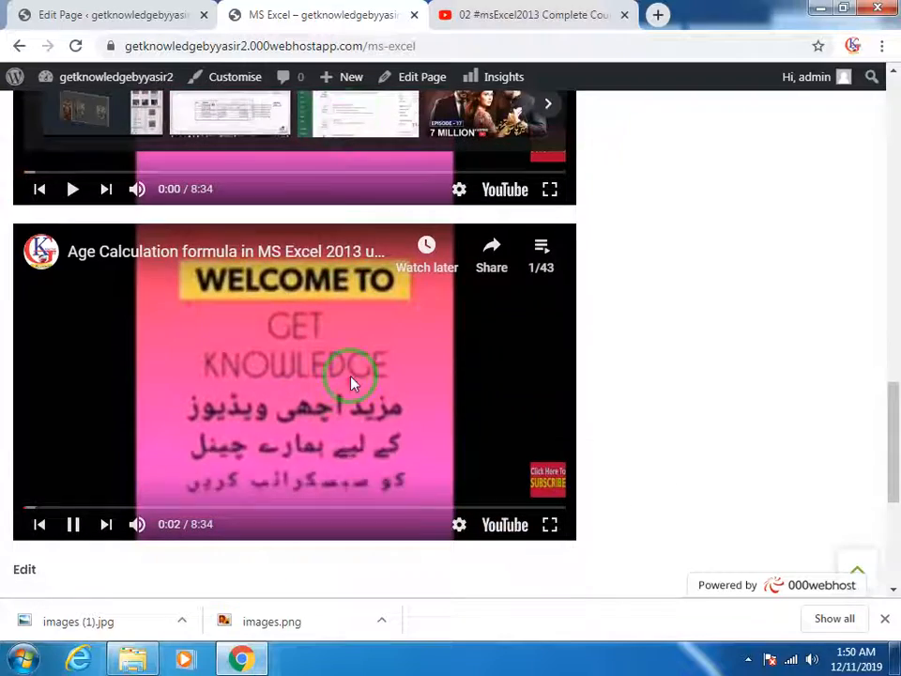
pyautogui.click(526, 14)
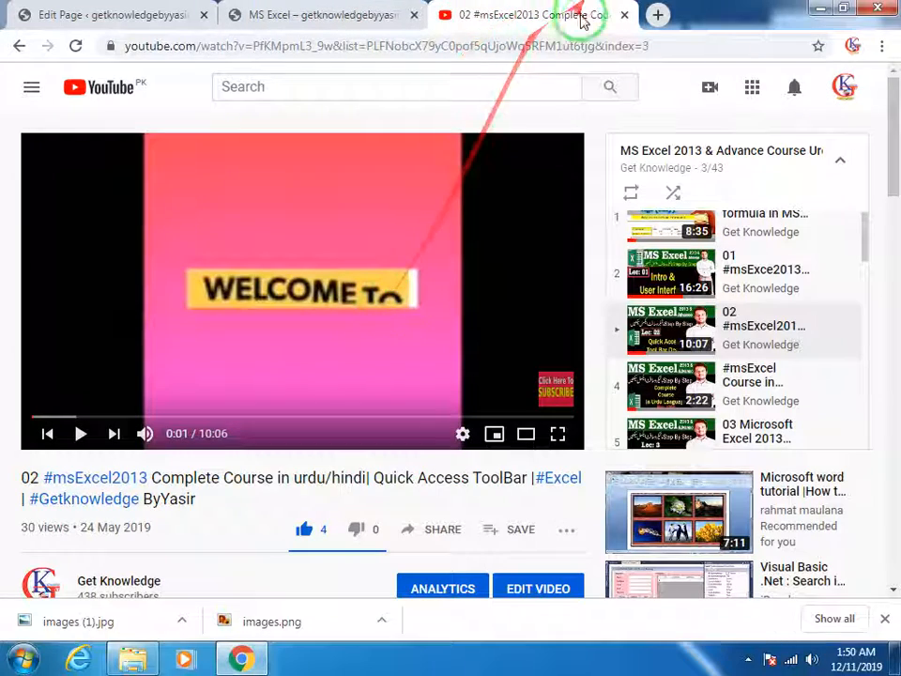
pyautogui.click(141, 15)
pyautogui.click(756, 658)
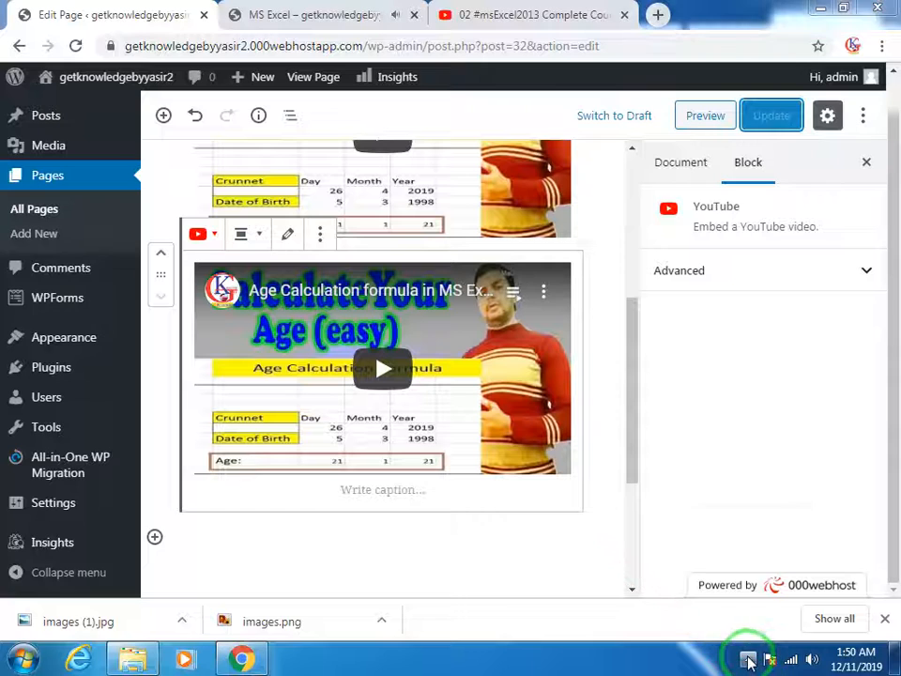
pyautogui.click(716, 566)
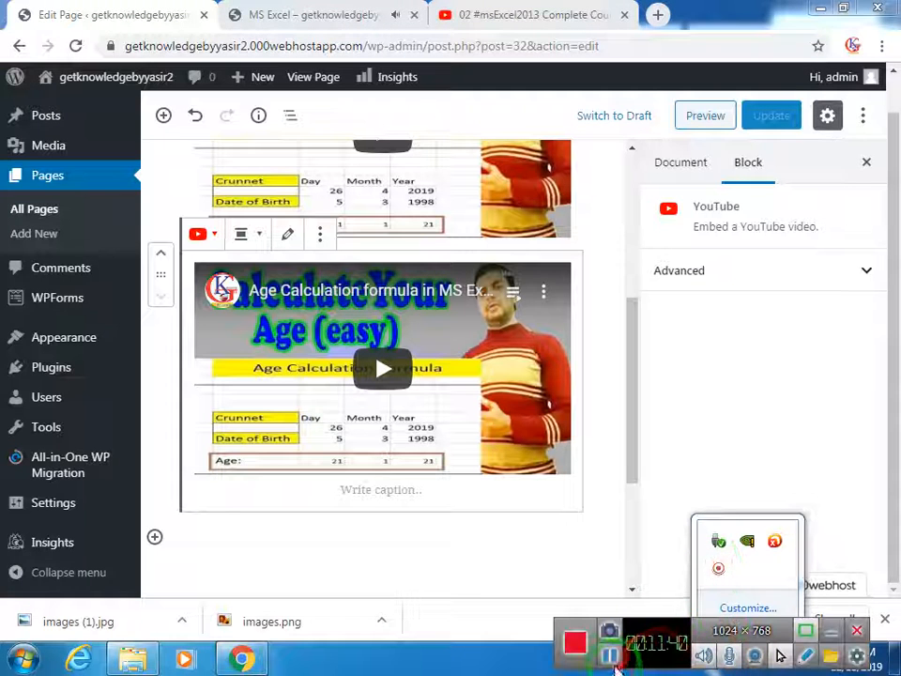
pyautogui.click(610, 655)
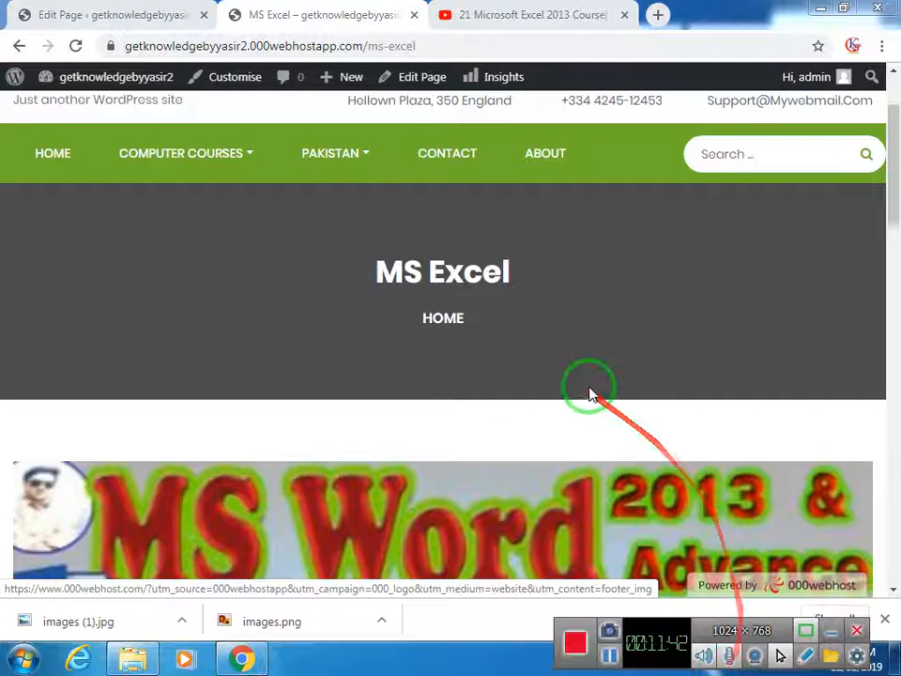
pyautogui.click(832, 631)
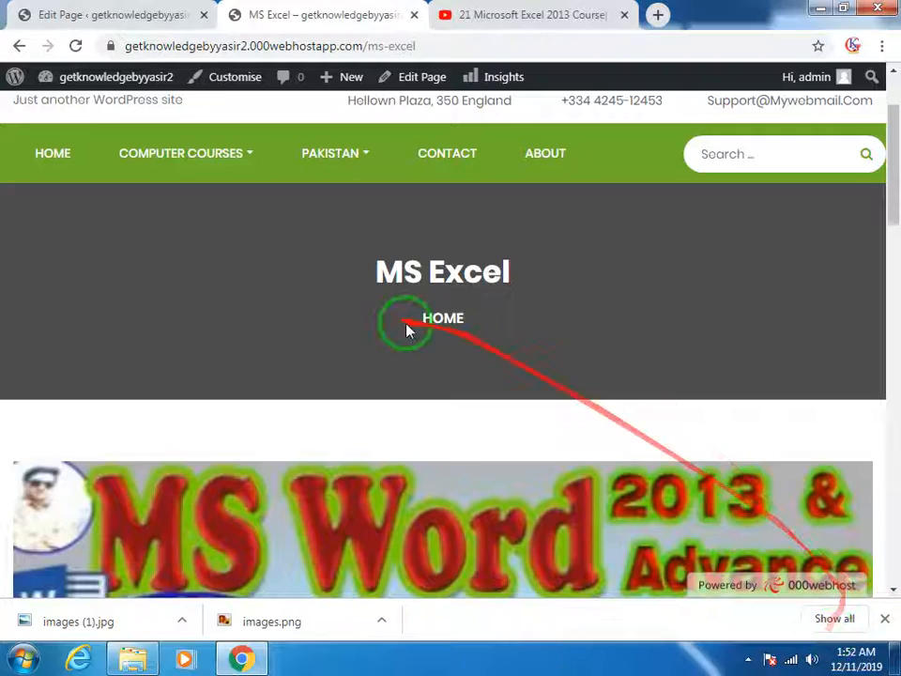
# Review the embedded videos on the published MS Excel page, and open the Lahore page under Pakistan to check its image
pyautogui.scroll(2, 297, 278)
pyautogui.scroll(-15, 300, 280)
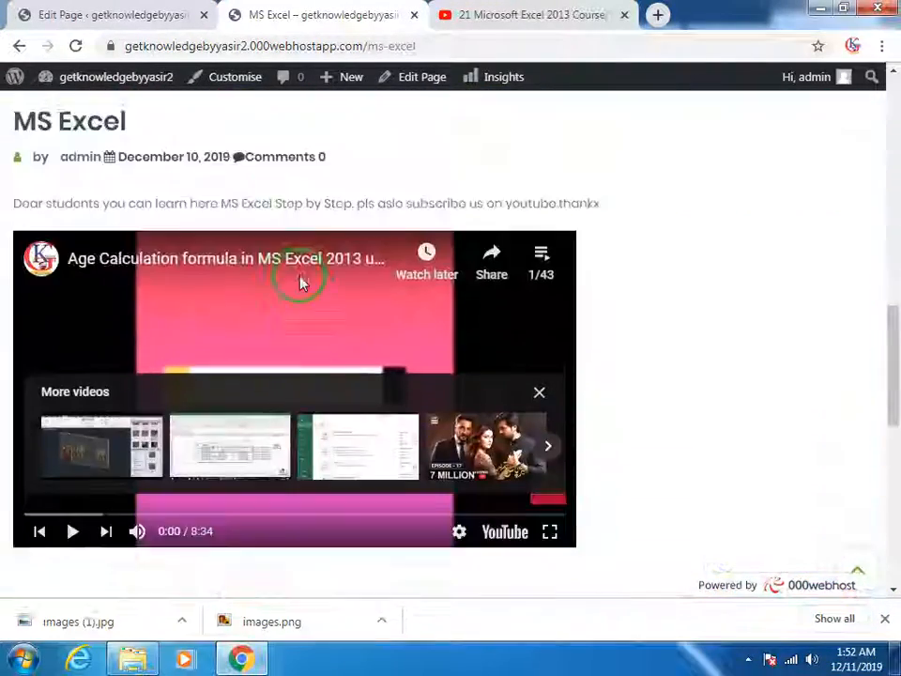
pyautogui.scroll(12, 391, 256)
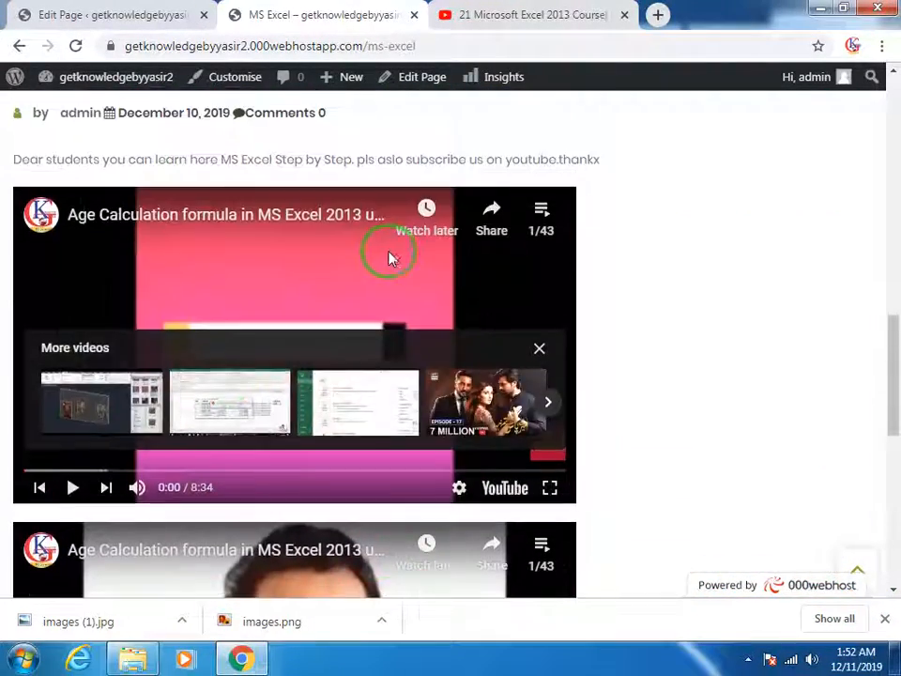
pyautogui.scroll(3, 391, 256)
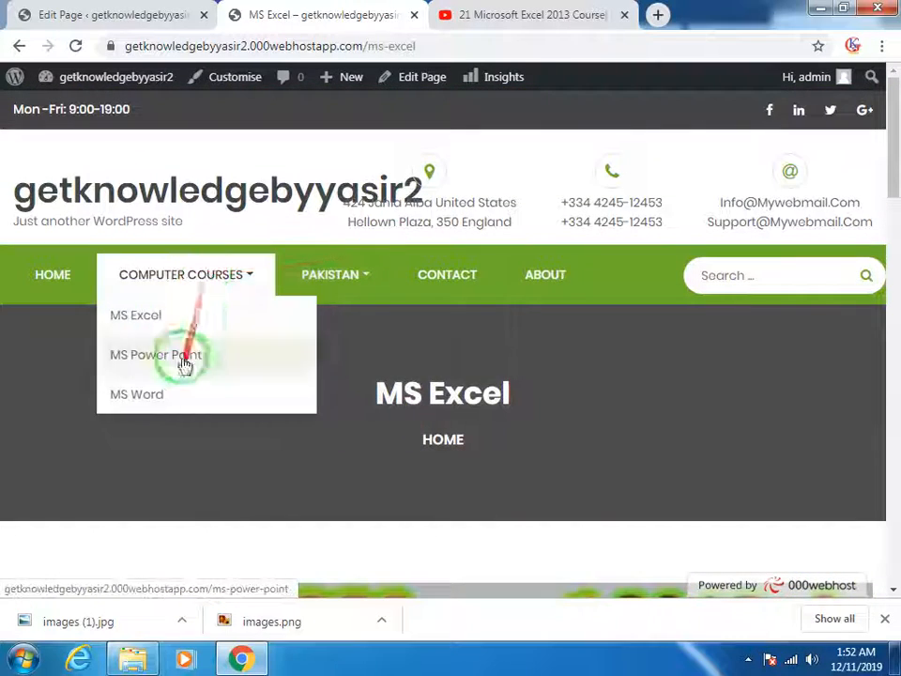
pyautogui.moveTo(357, 289)
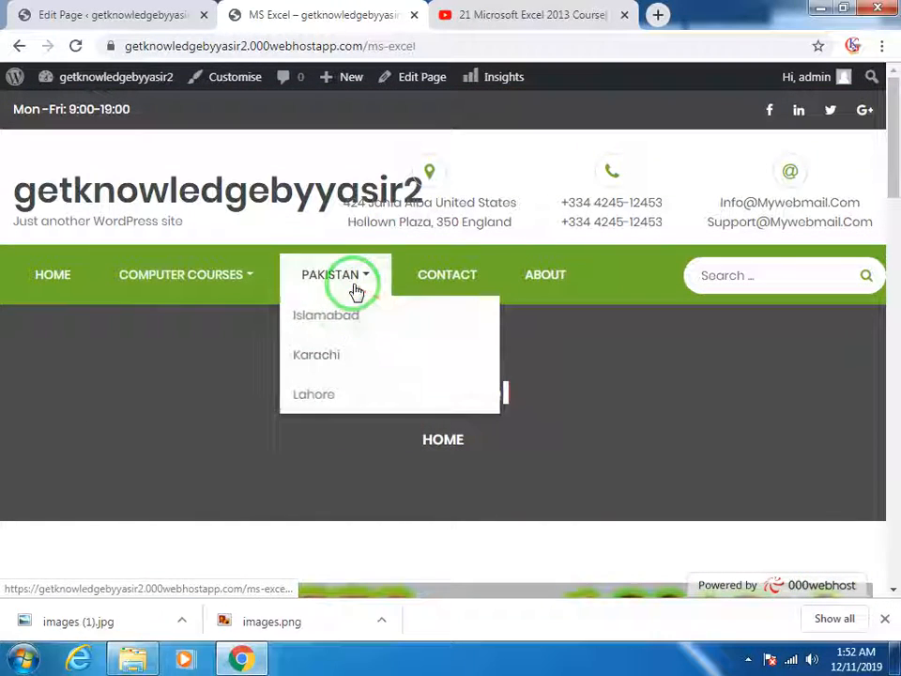
pyautogui.click(330, 398)
pyautogui.scroll(-7, 332, 398)
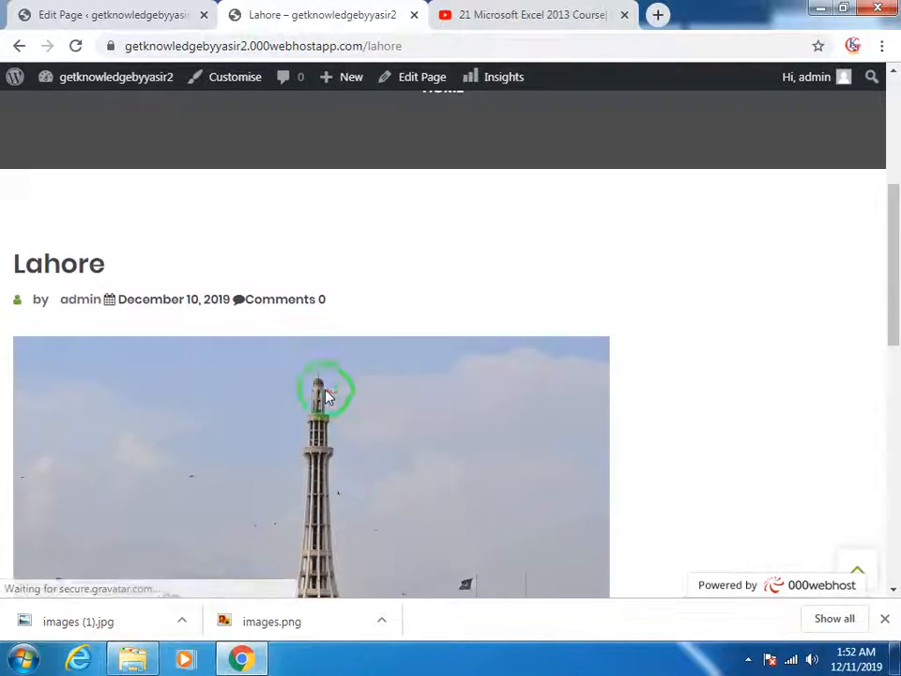
pyautogui.scroll(6, 352, 410)
pyautogui.scroll(1, 352, 410)
# Open the published MS Word page under Computer Courses and examine its channel text, image and embedded lecture videos
pyautogui.moveTo(188, 274)
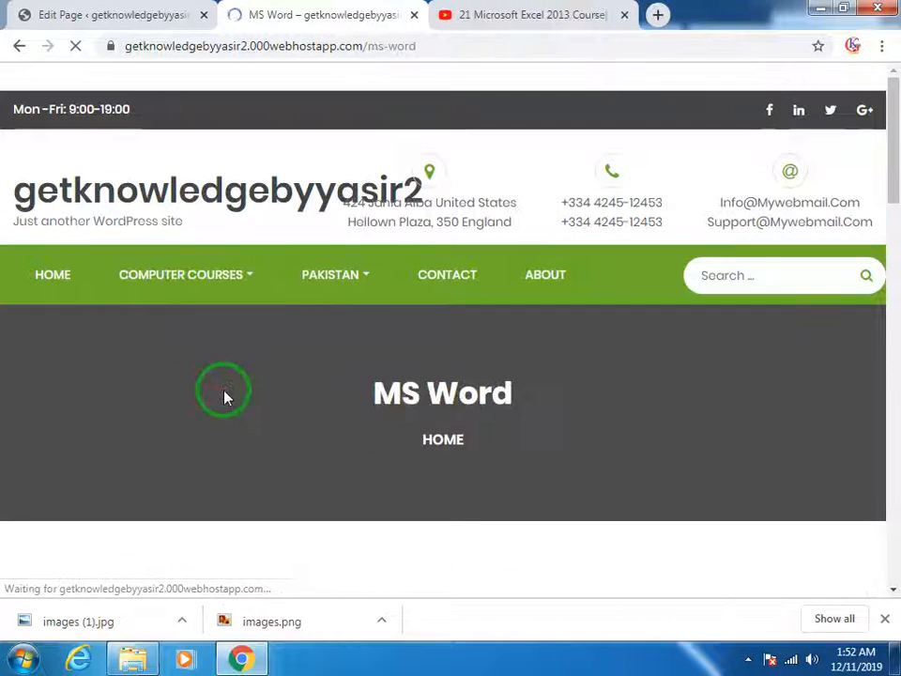
pyautogui.scroll(-3, 212, 392)
pyautogui.scroll(-5, 212, 392)
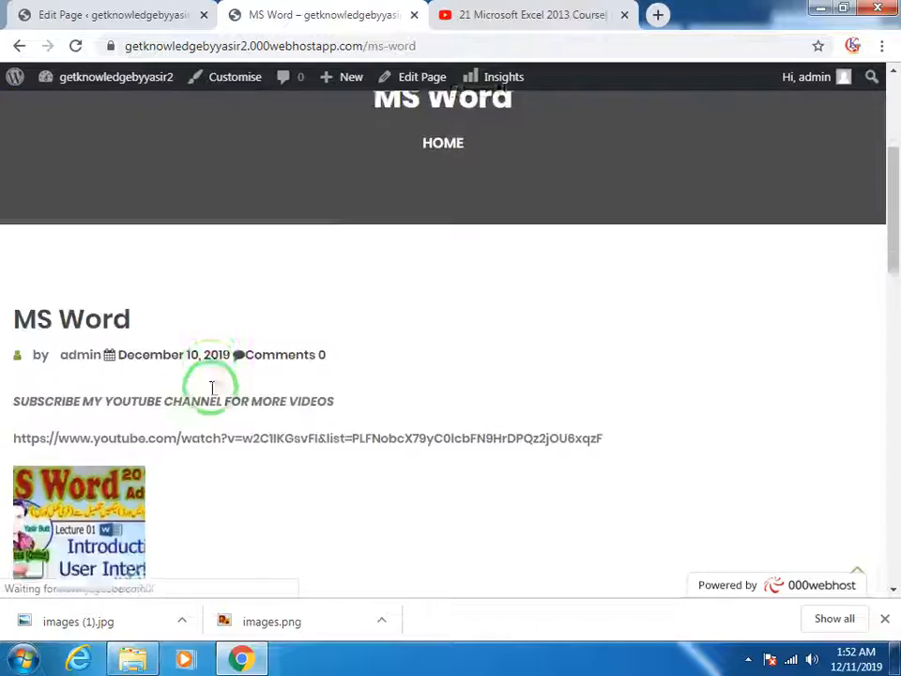
pyautogui.scroll(-4, 212, 388)
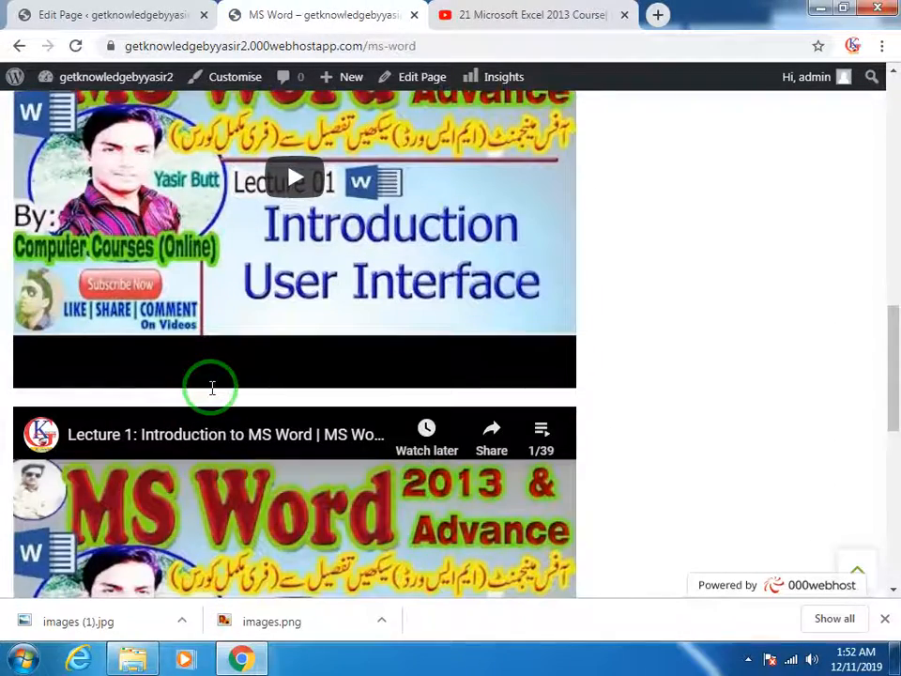
pyautogui.scroll(-2, 212, 387)
pyautogui.scroll(5, 212, 387)
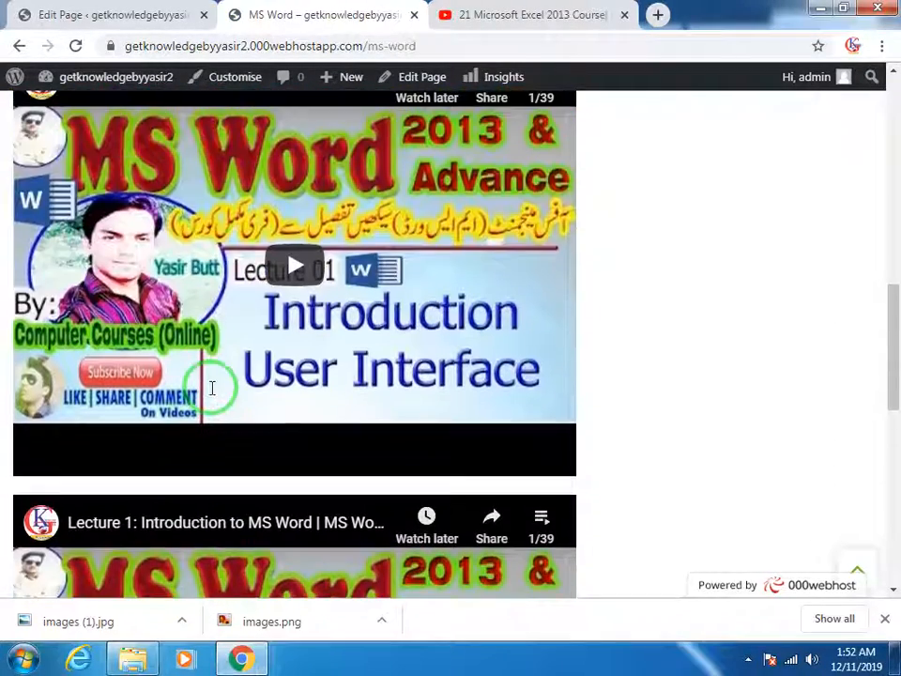
pyautogui.scroll(-8, 212, 394)
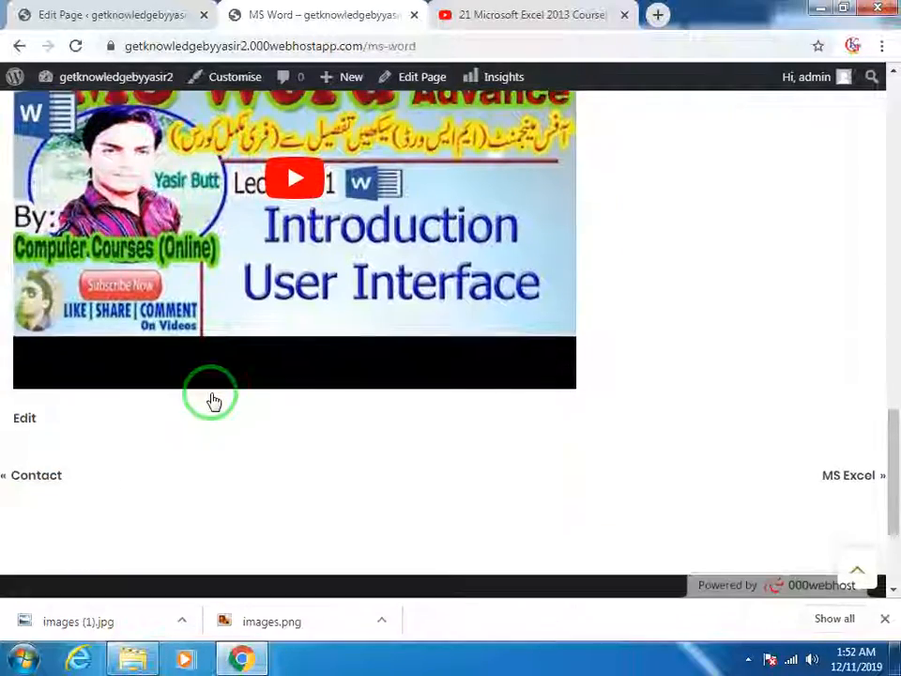
pyautogui.scroll(7, 212, 398)
pyautogui.scroll(8, 212, 398)
pyautogui.scroll(3, 212, 398)
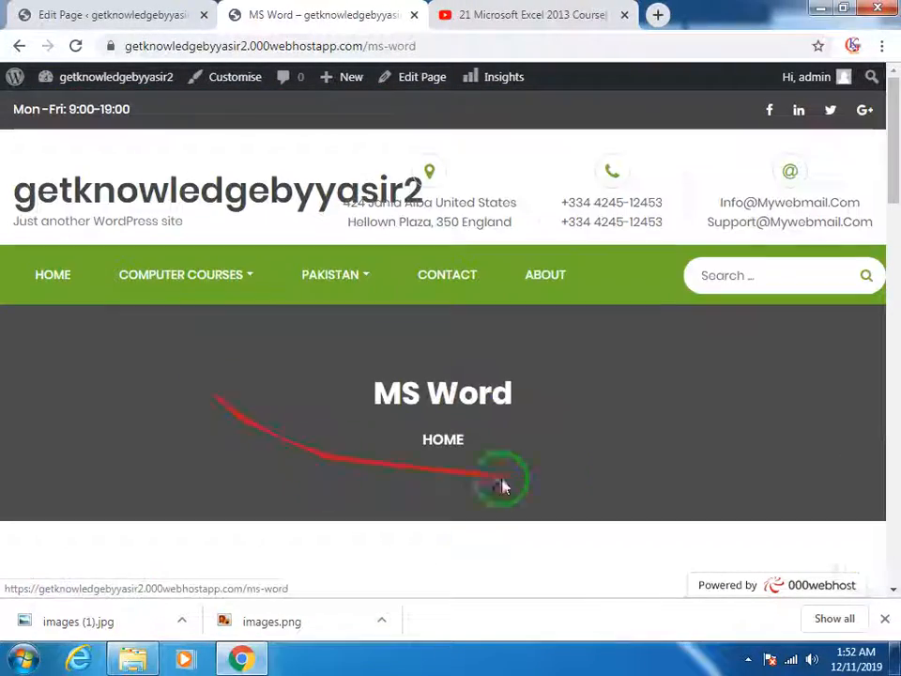